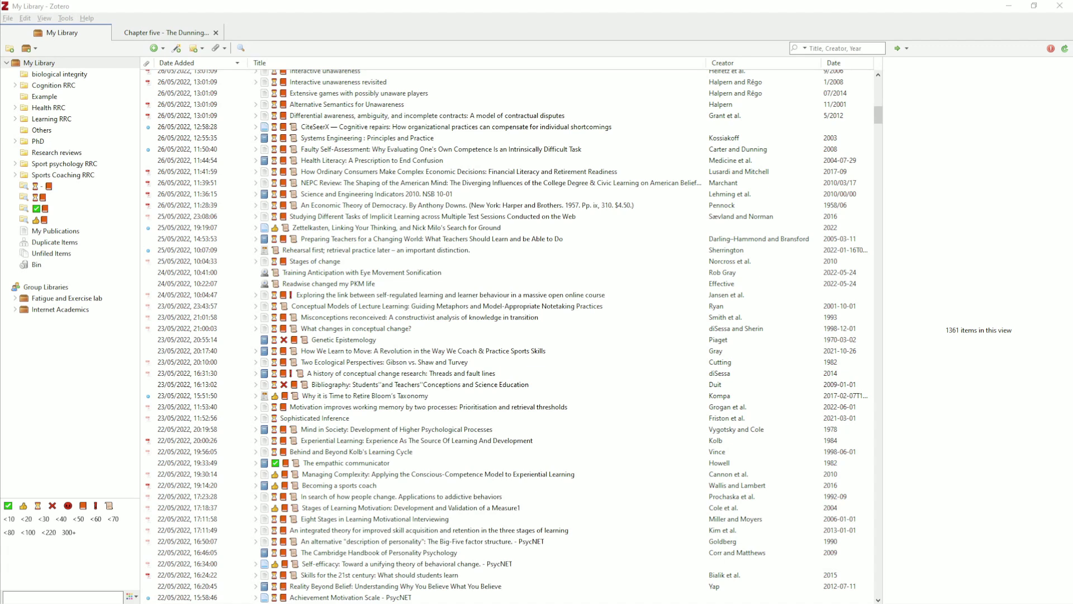
Step: View the example note in Obsidian, return to Zotero and open its Add-ons Manager
key(alt+Tab)
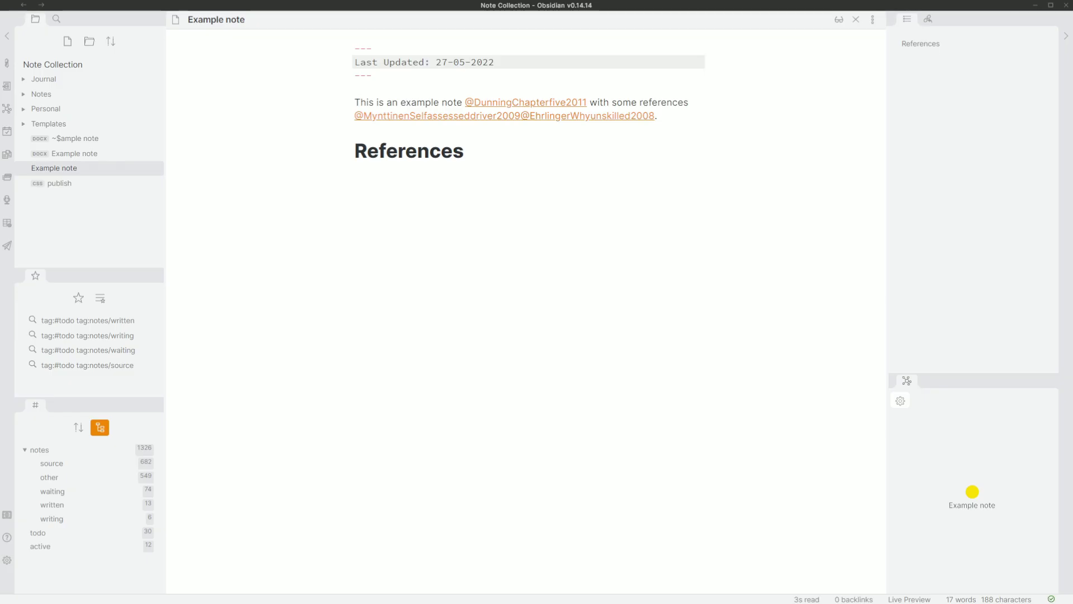
key(alt+Tab)
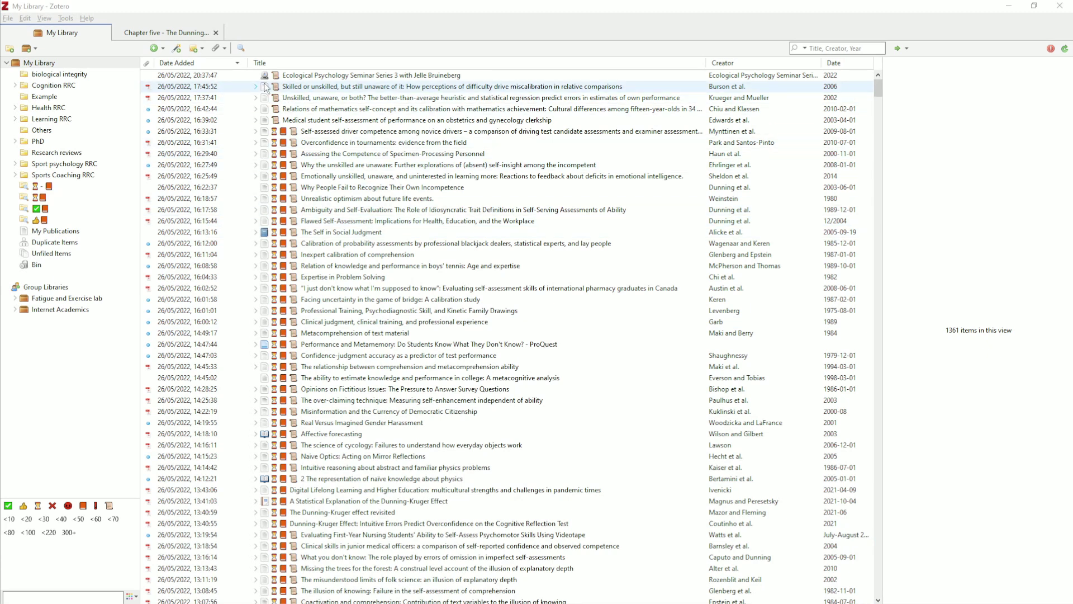
click(66, 20)
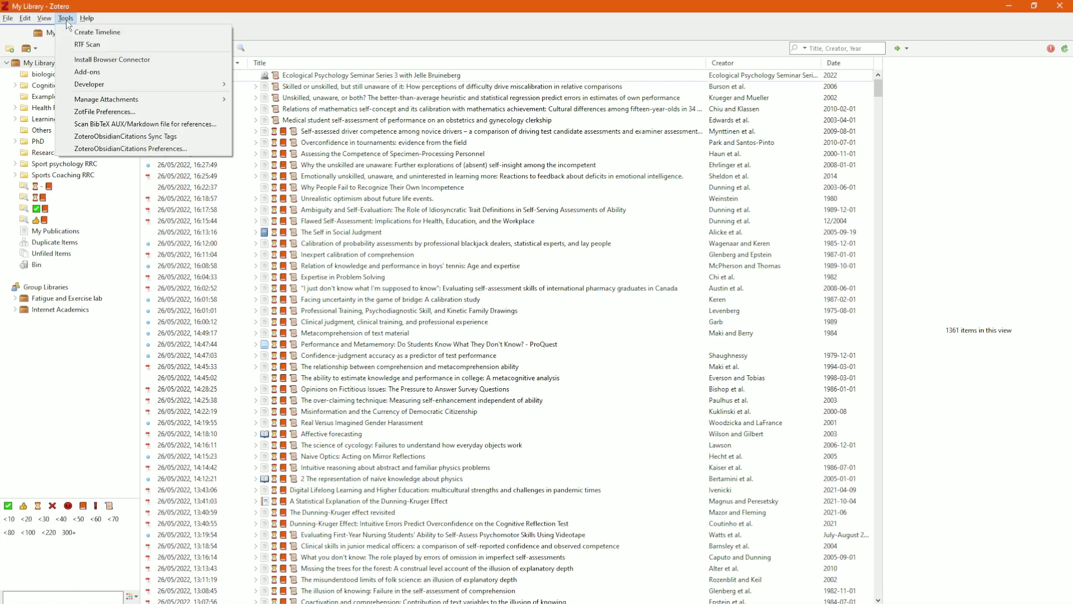
click(99, 71)
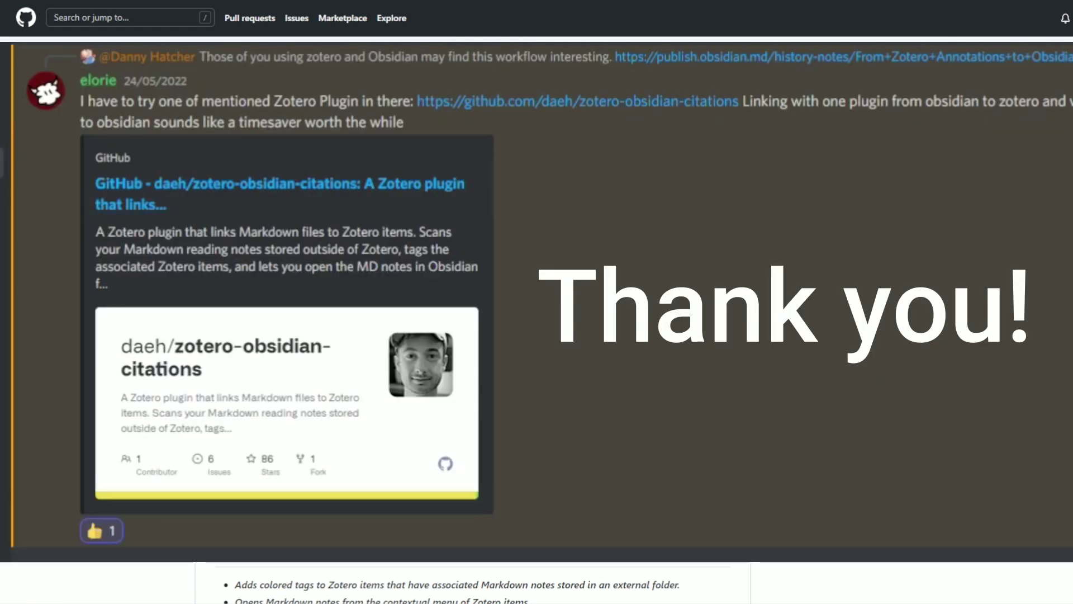
Step: Find the plugin's releases through the installation section of the GitHub README and download zotero-obsidian-citations-0.0.17a.xpi
scroll(638, 220, down, 10)
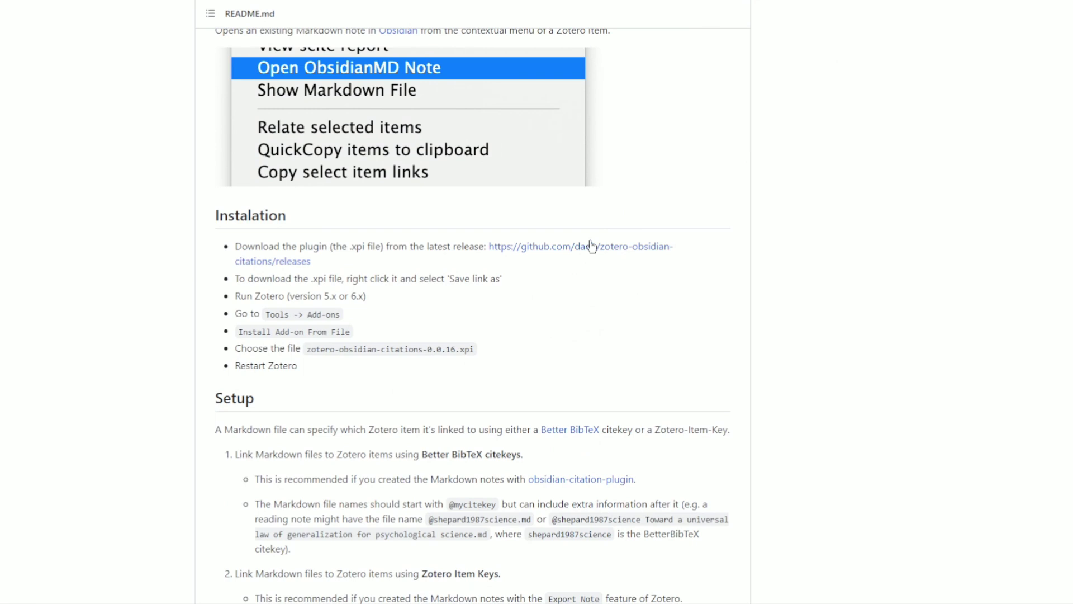
click(592, 250)
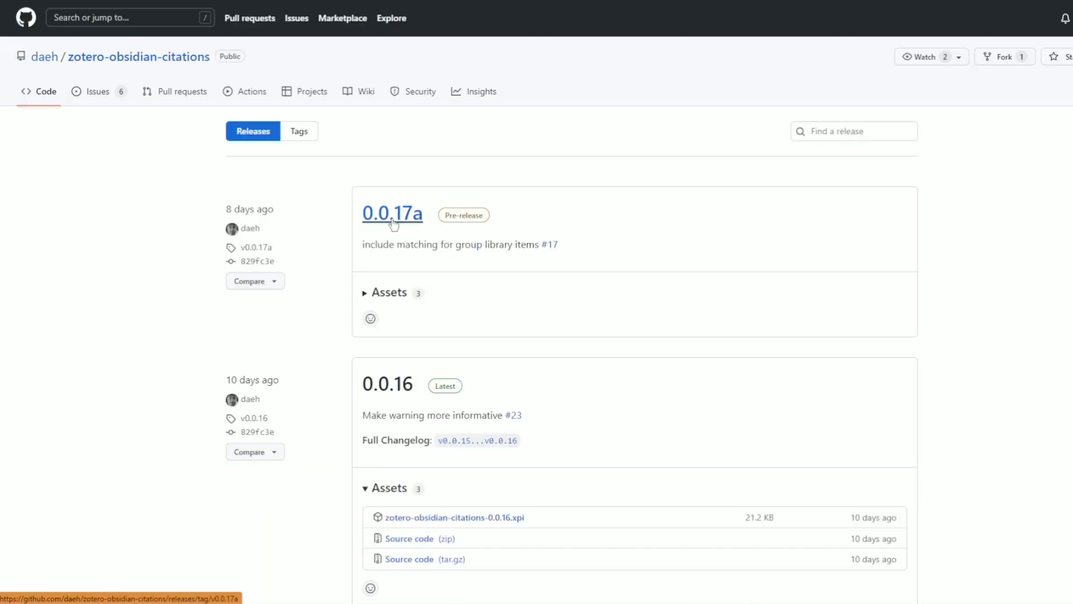
click(393, 216)
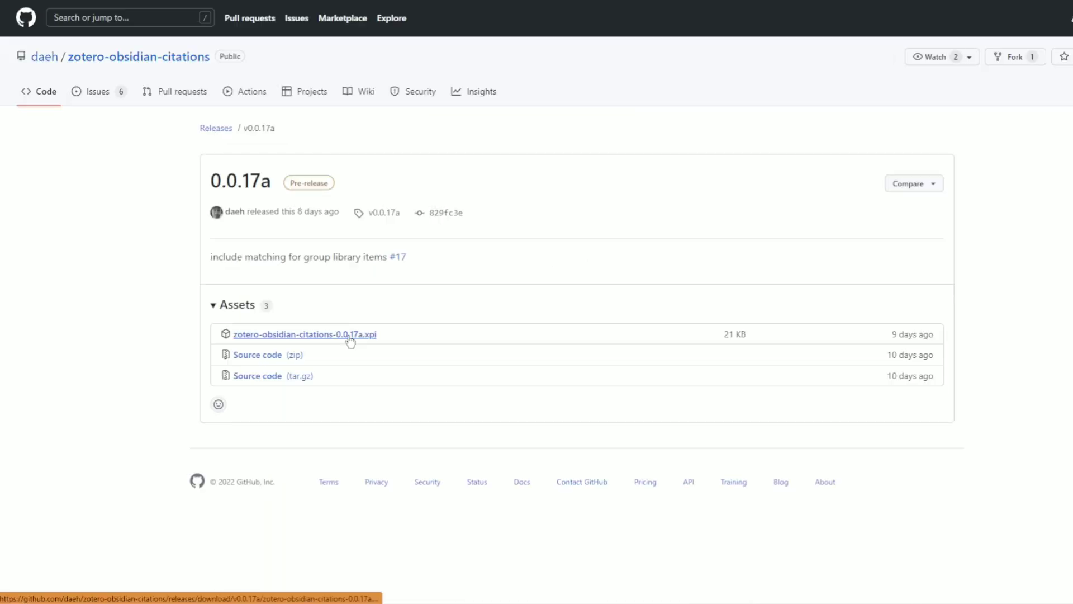
click(351, 335)
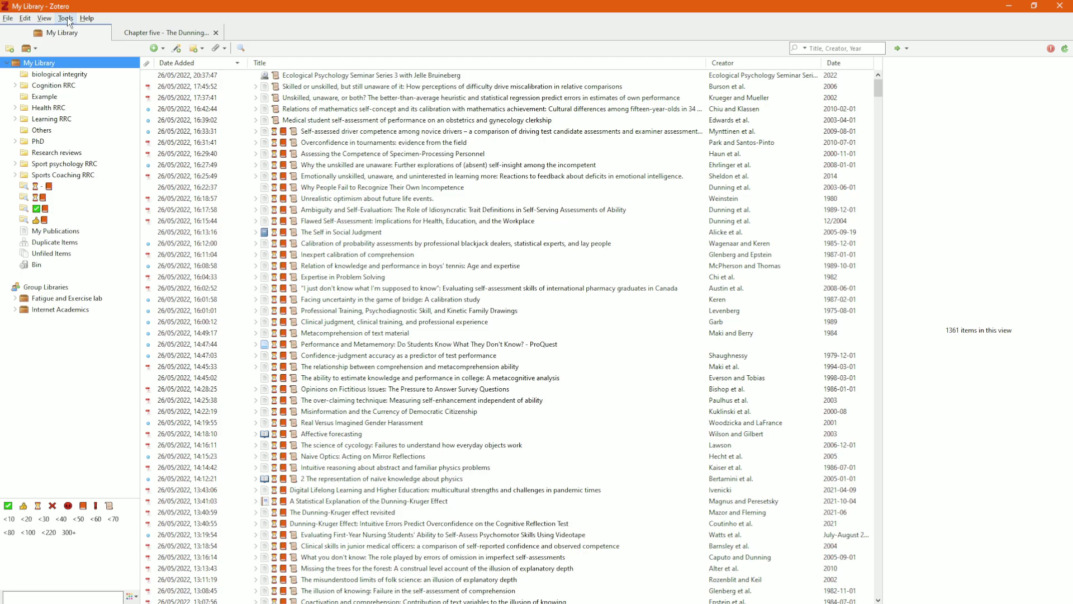
Step: Install the downloaded zotero-obsidian-citations-0.0.17a.xpi file through Zotero's Add-ons Manager
click(66, 18)
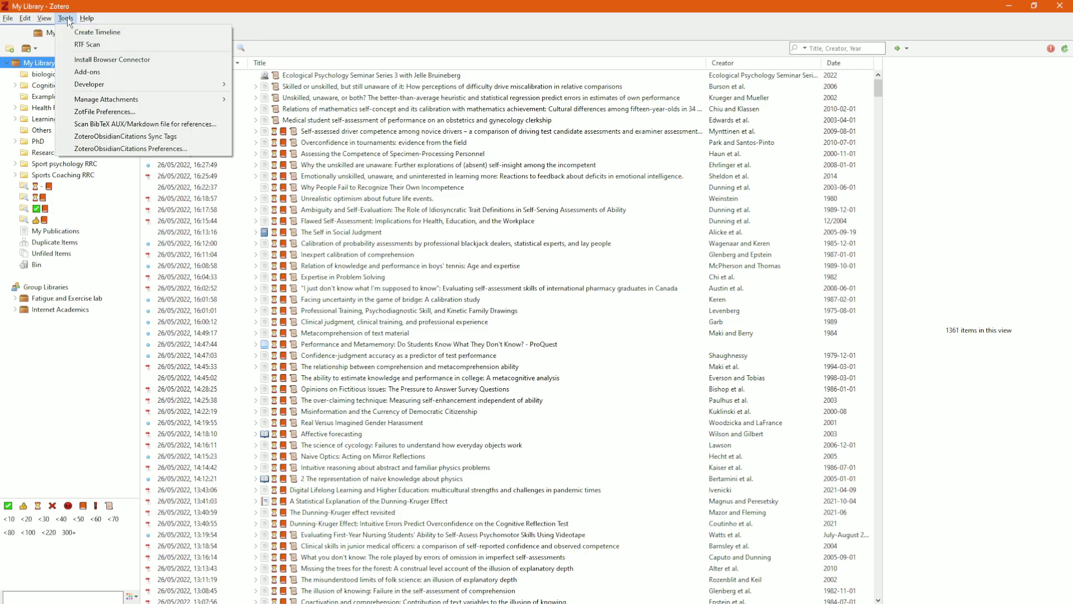
click(99, 75)
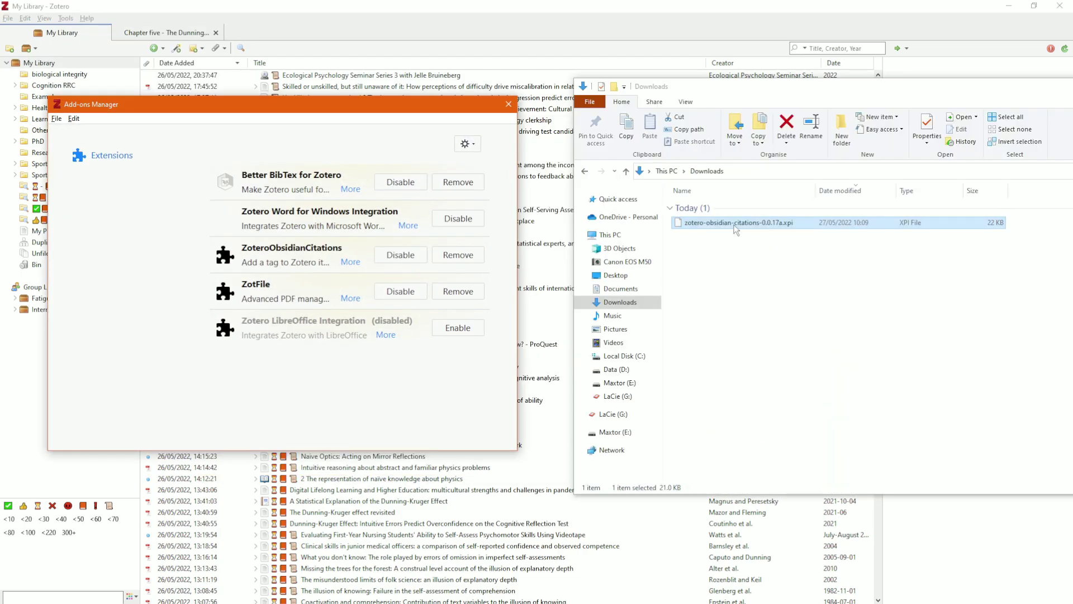
drag(735, 229, 170, 228)
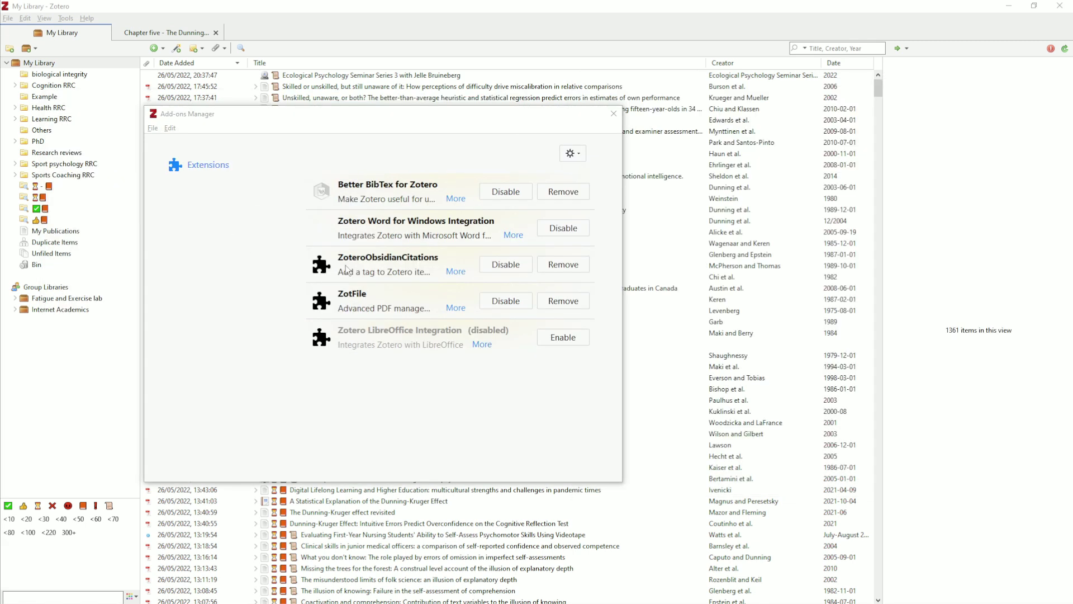
Step: Switch to Obsidian, search the community plugins for "citation", view the Citations plugin page and open that plugin's settings
key(alt+Tab)
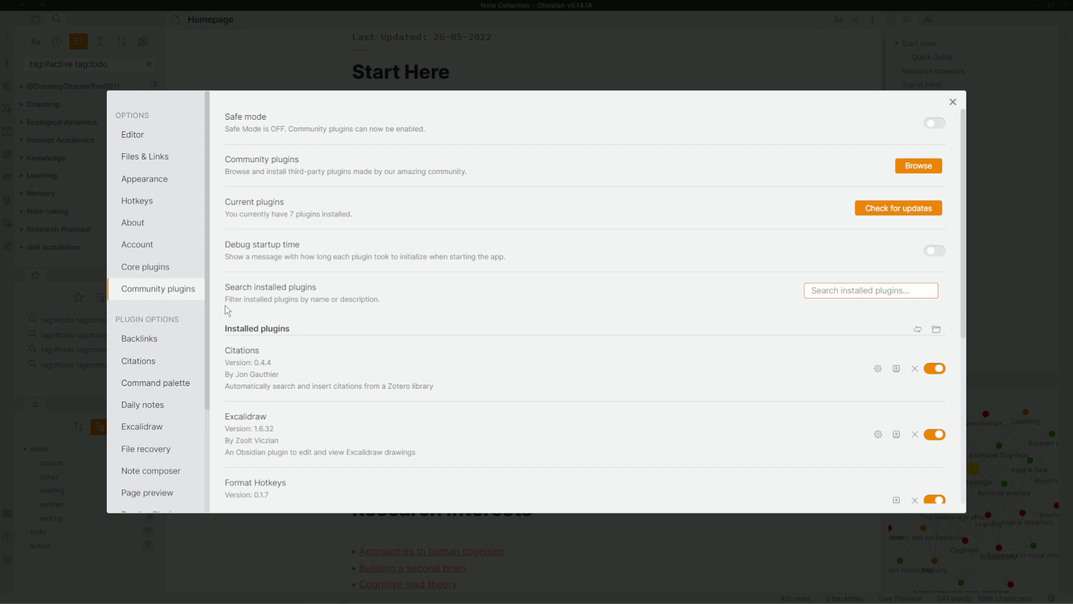
click(918, 166)
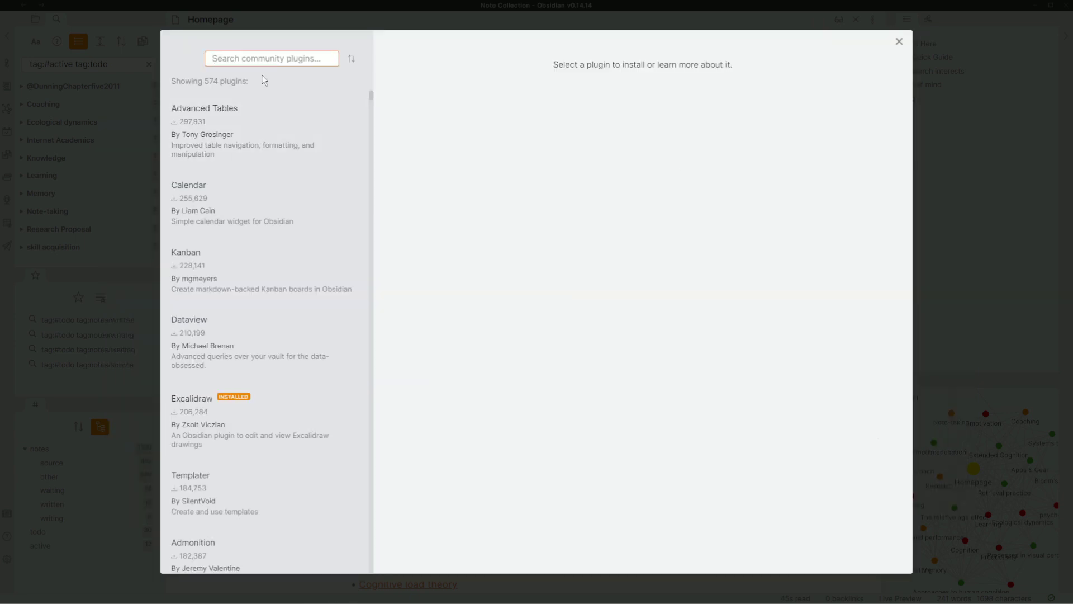
text(citation)
key(Return)
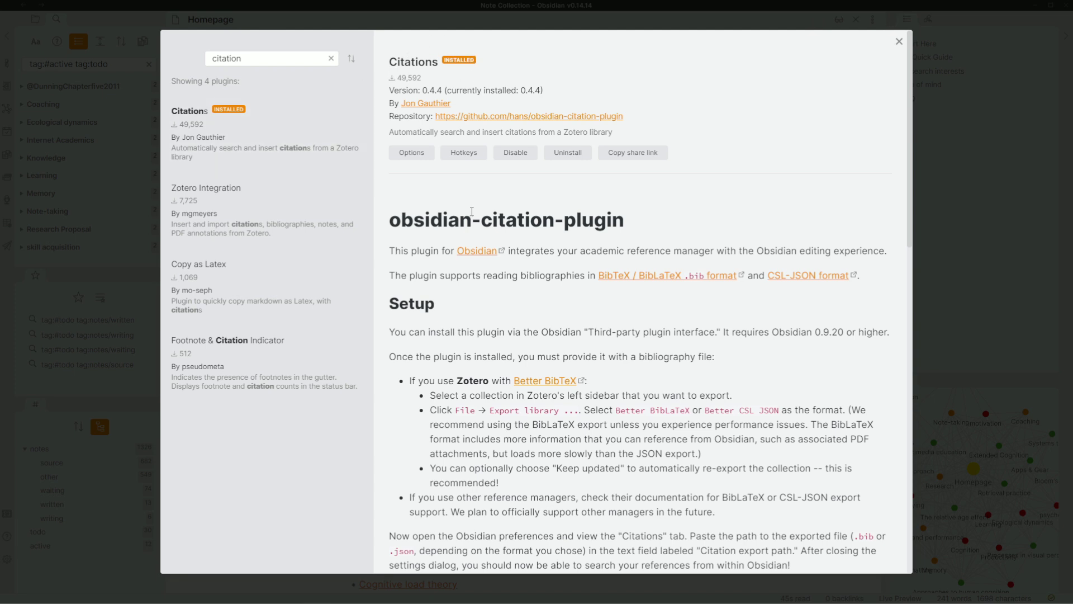
key(Escape)
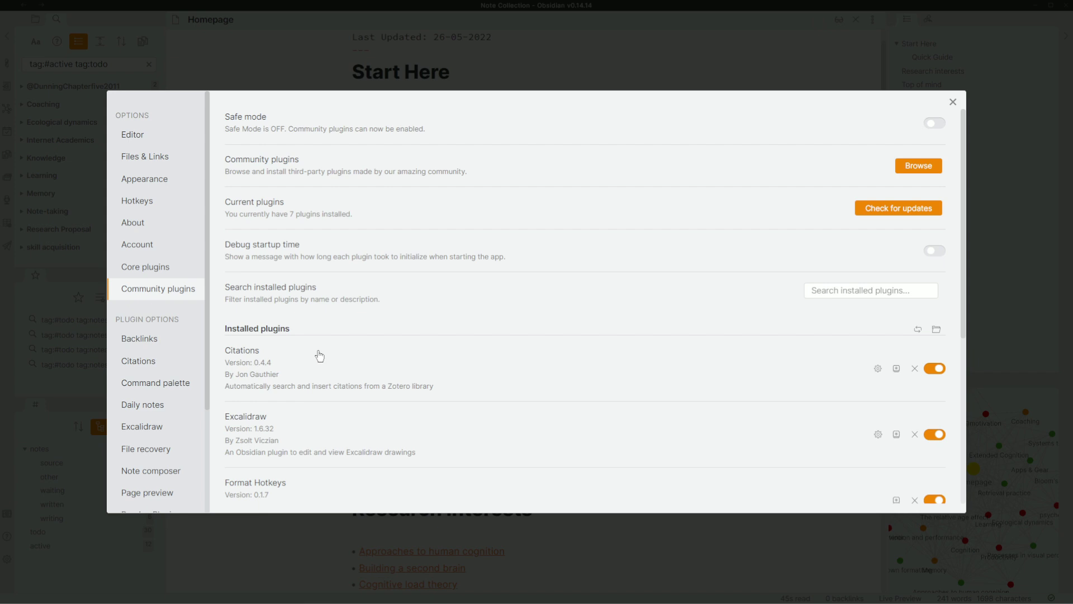
click(138, 360)
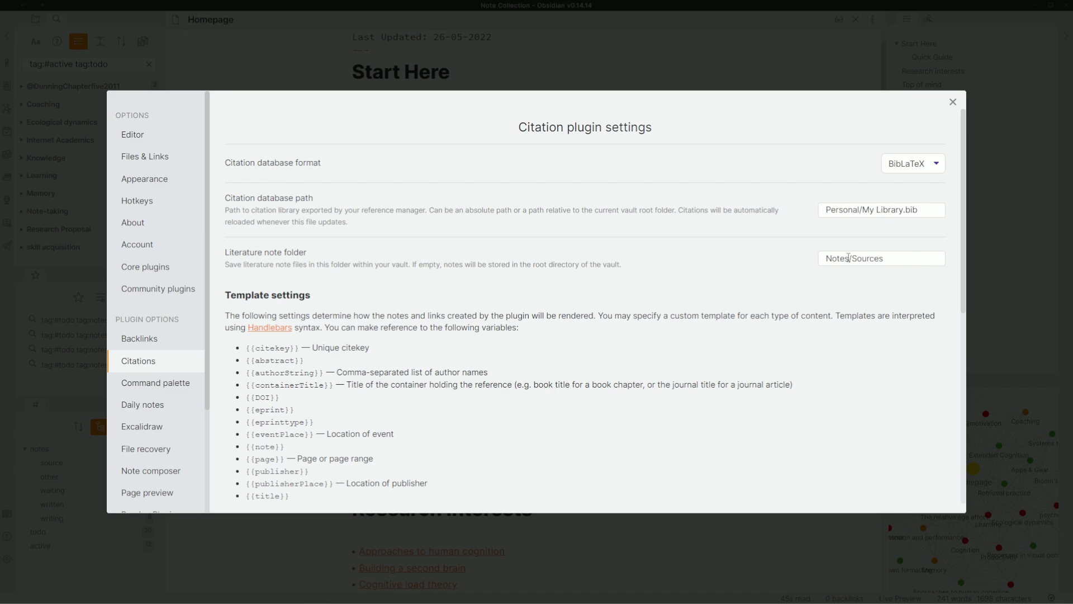
Step: Expand the Notes/Sources folder in the Obsidian vault and view the first three literature notes in it
key(alt+Tab)
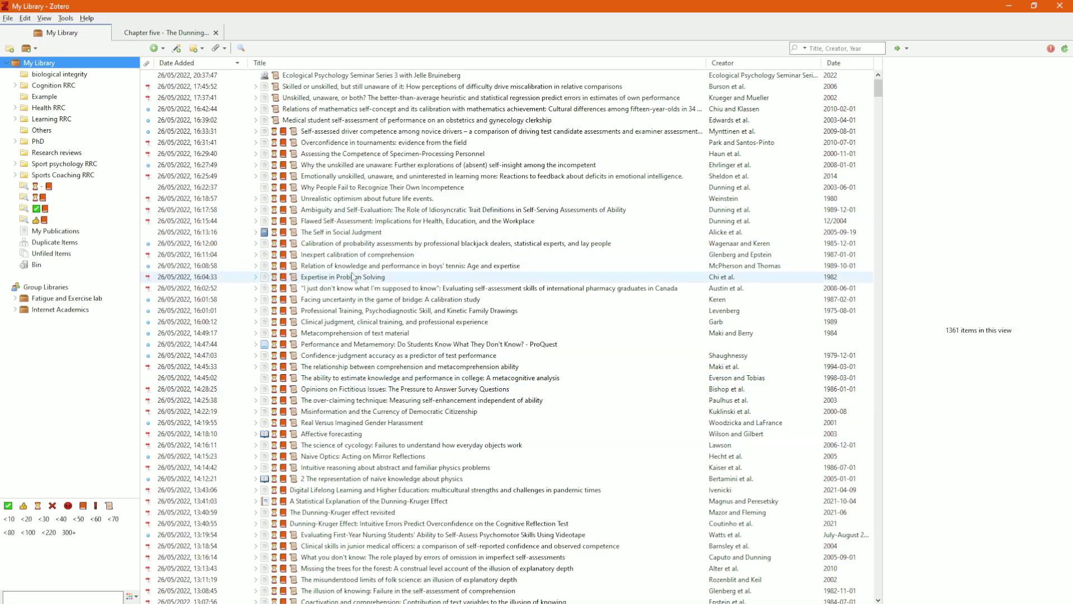
click(316, 599)
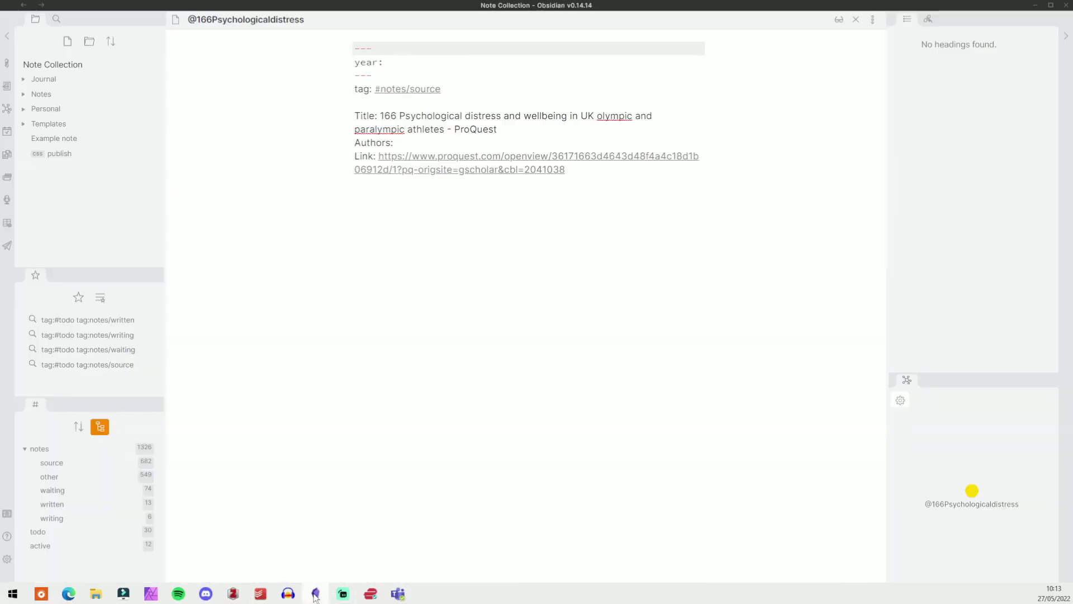
click(57, 94)
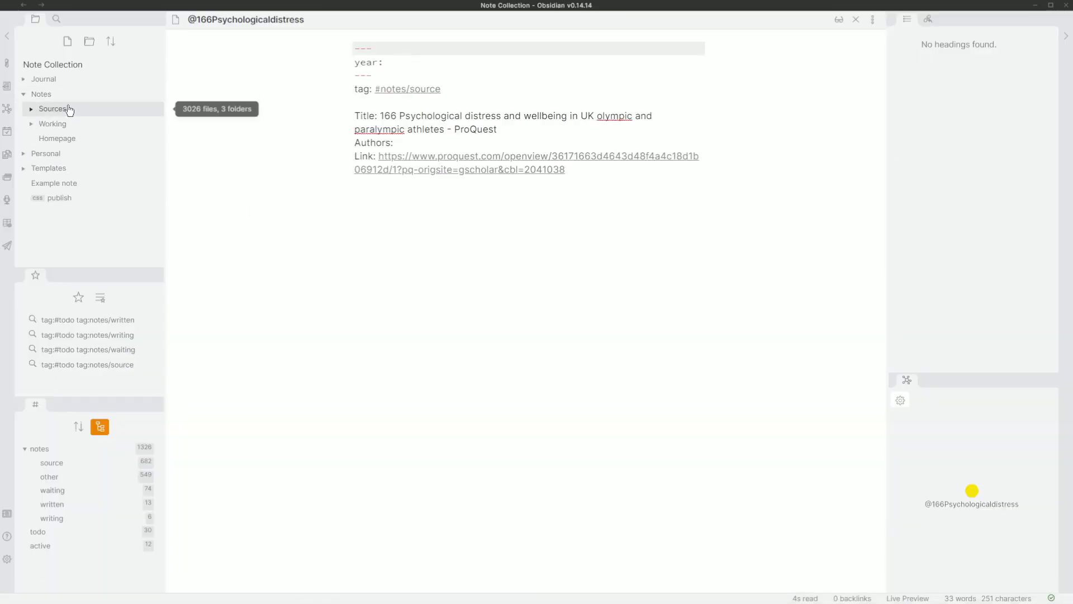
click(68, 109)
click(84, 154)
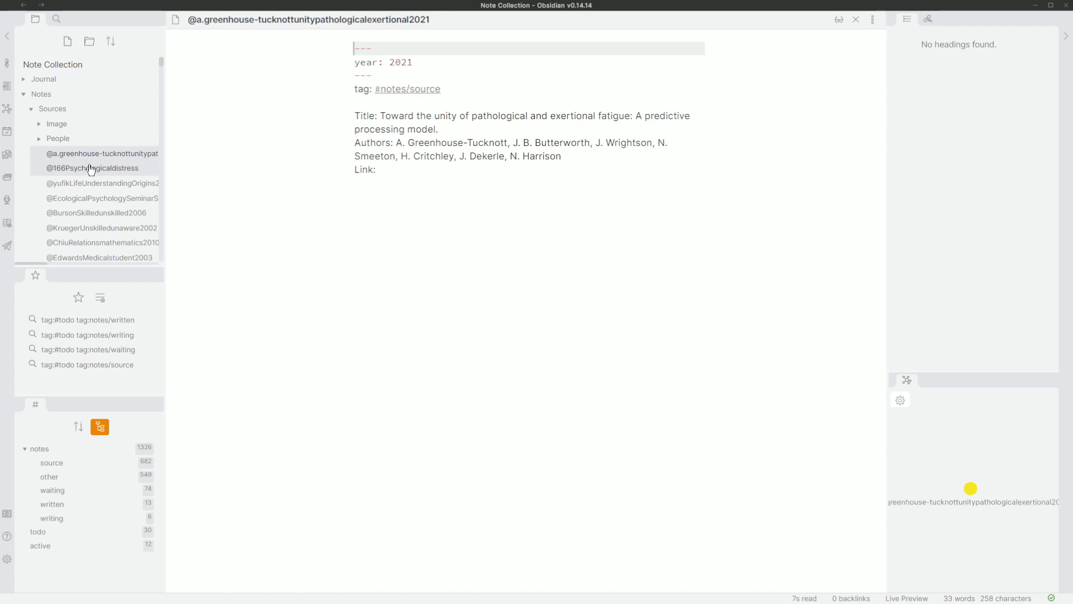
click(92, 170)
click(102, 186)
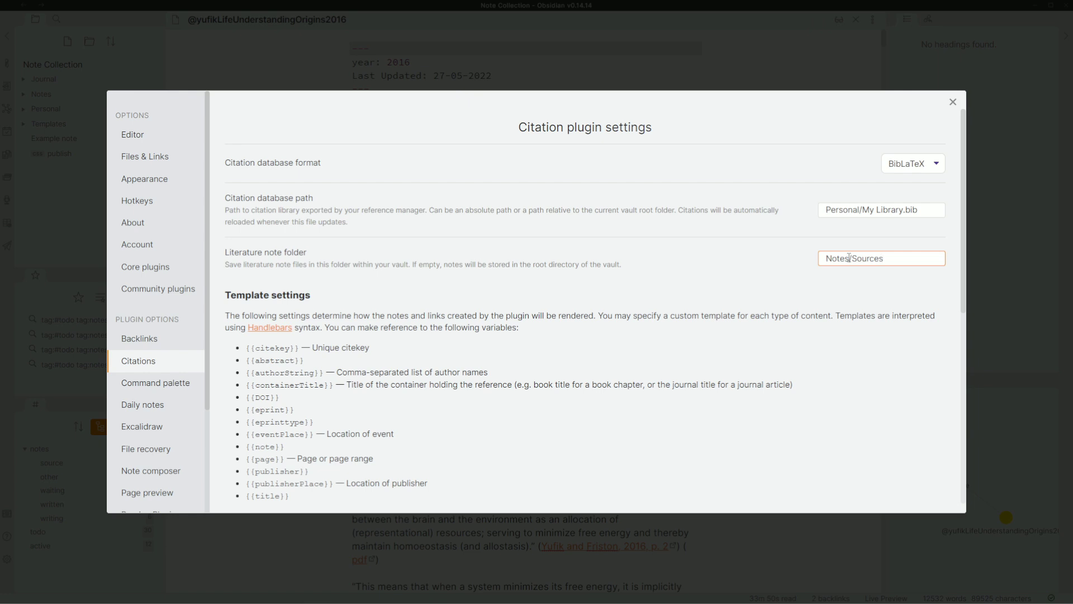
Step: Review the template variables, the literature note templates and the citation database path in the Citations plugin settings
scroll(508, 278, down, 6)
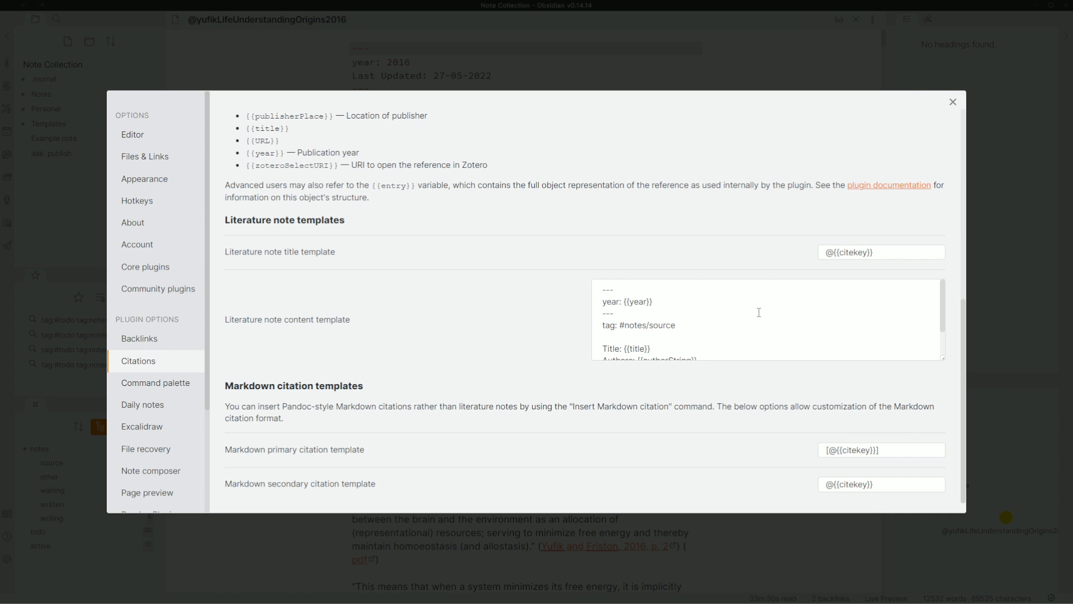
scroll(529, 289, up, 2)
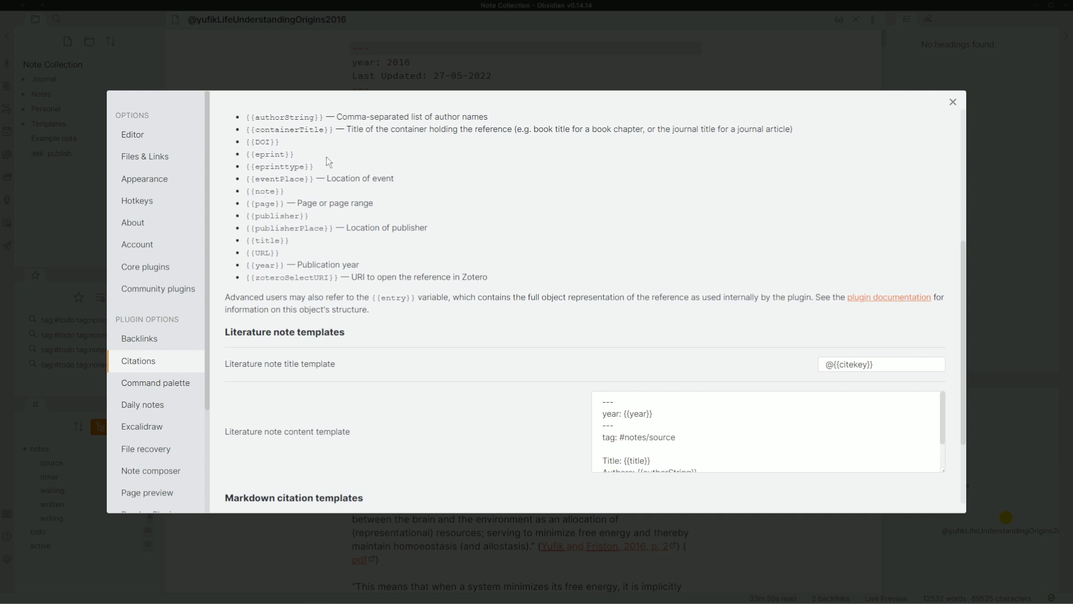
scroll(323, 167, up, 1)
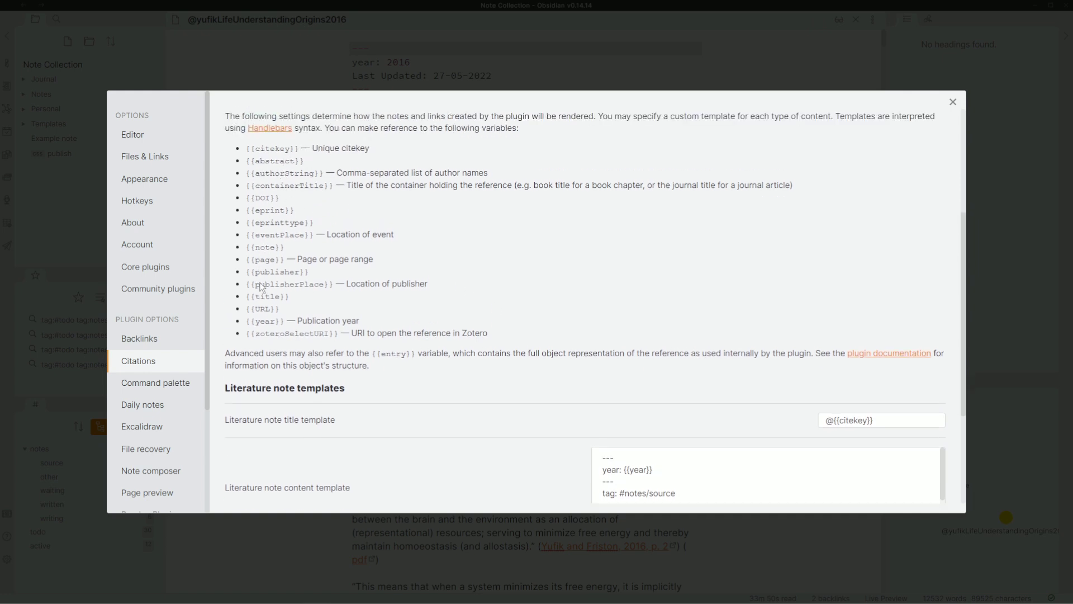
scroll(441, 361, down, 3)
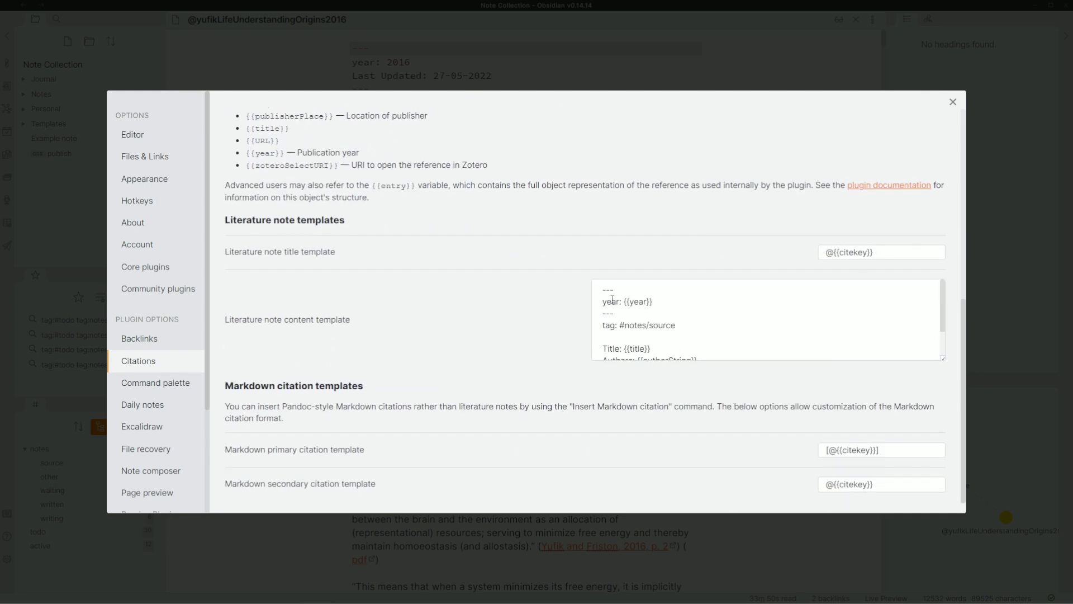
drag(661, 304, 595, 313)
click(681, 325)
scroll(688, 324, down, 2)
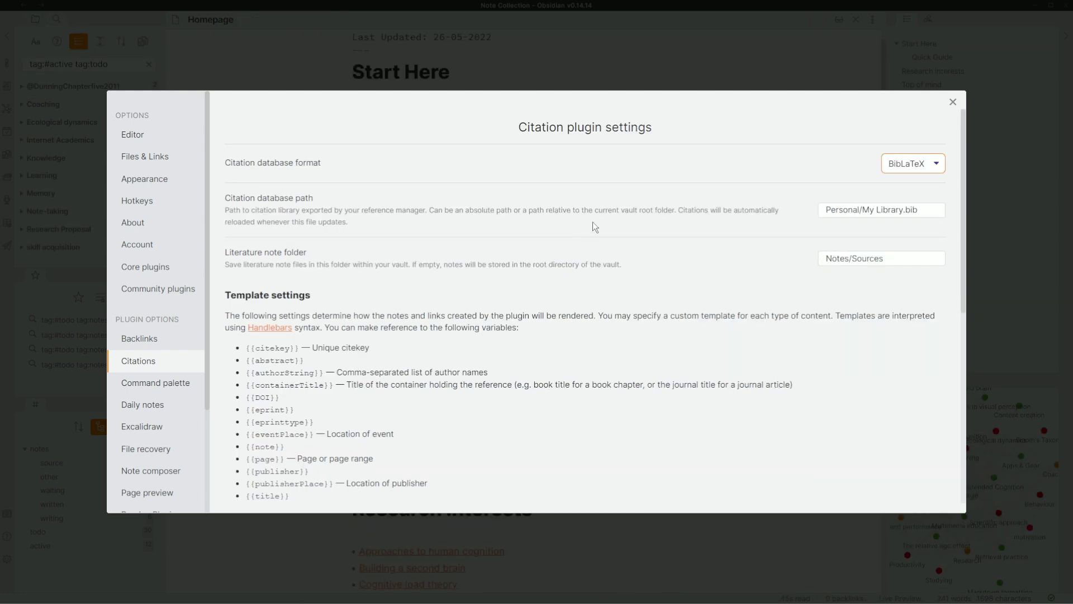
drag(925, 207, 810, 212)
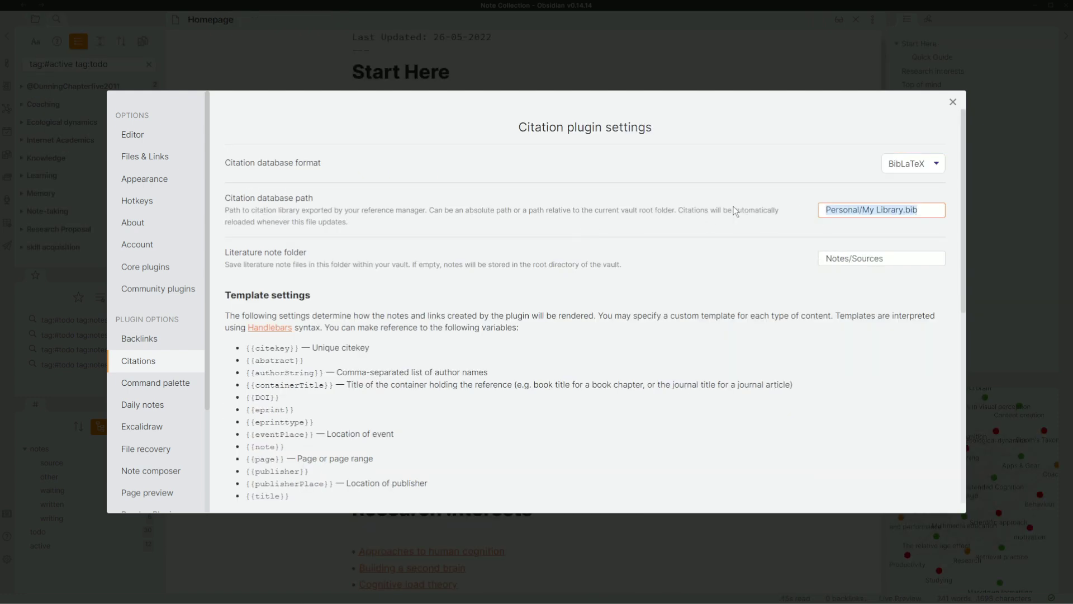
click(841, 207)
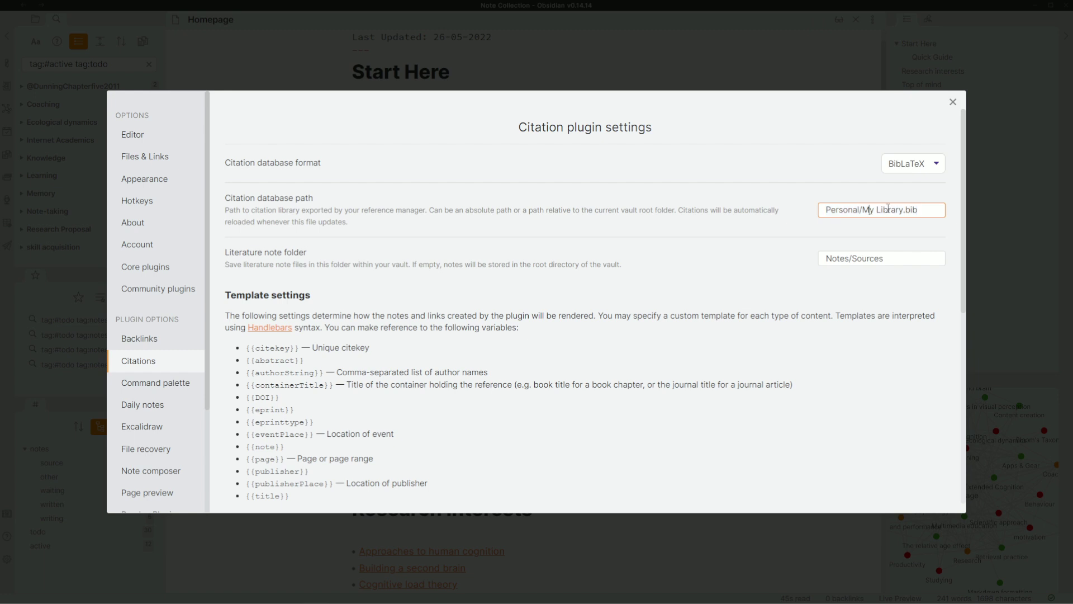
Step: Export the Zotero library as Better BibLaTeX with Keep updated enabled, saving it as My Library in the Note Collection folder, and return to Obsidian
key(alt+Tab)
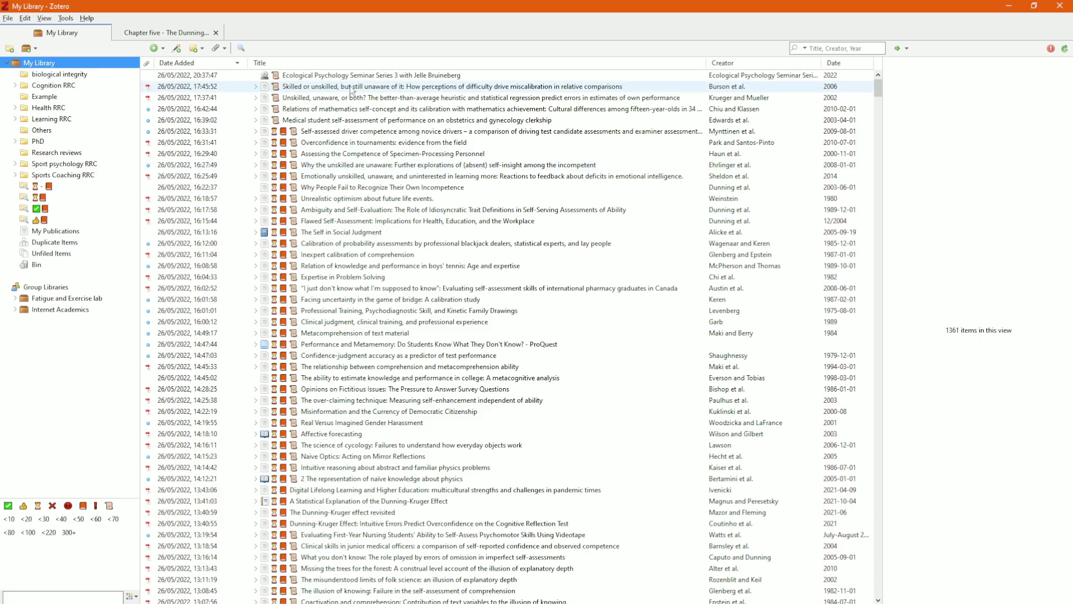
click(9, 19)
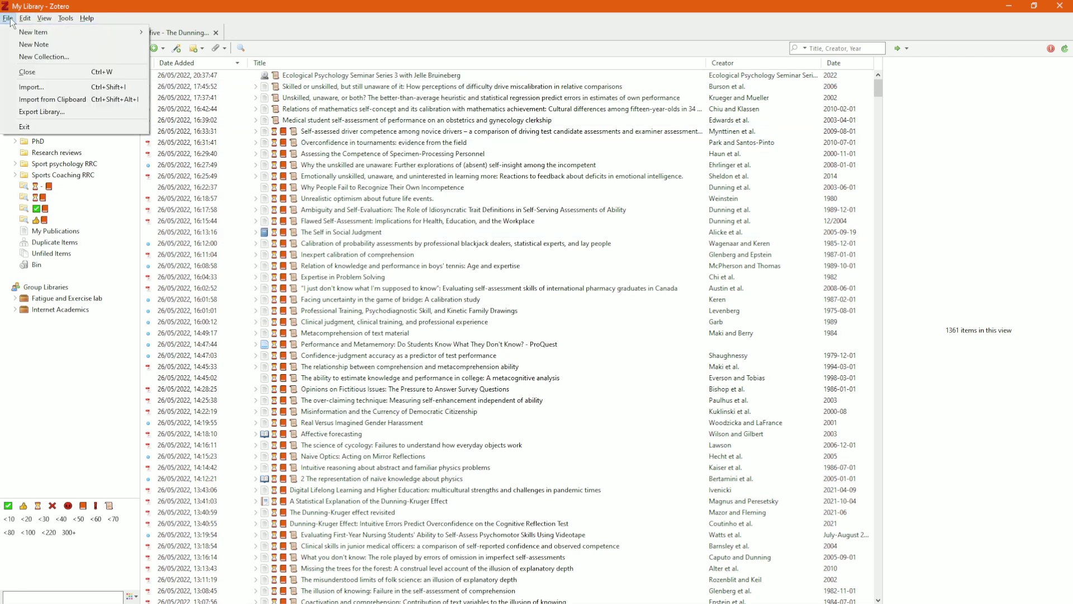
click(57, 111)
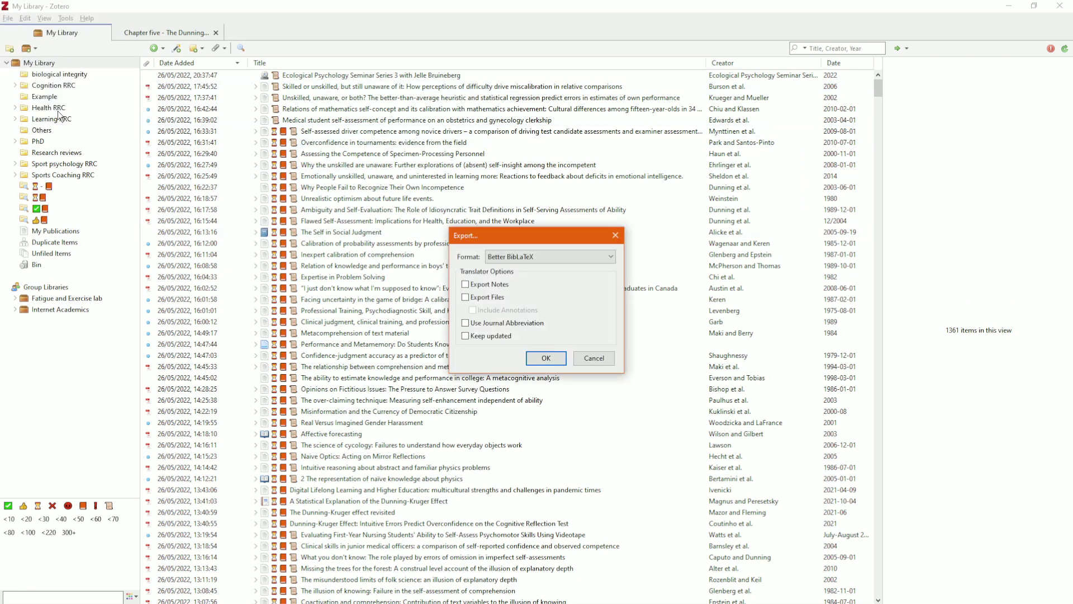
click(527, 260)
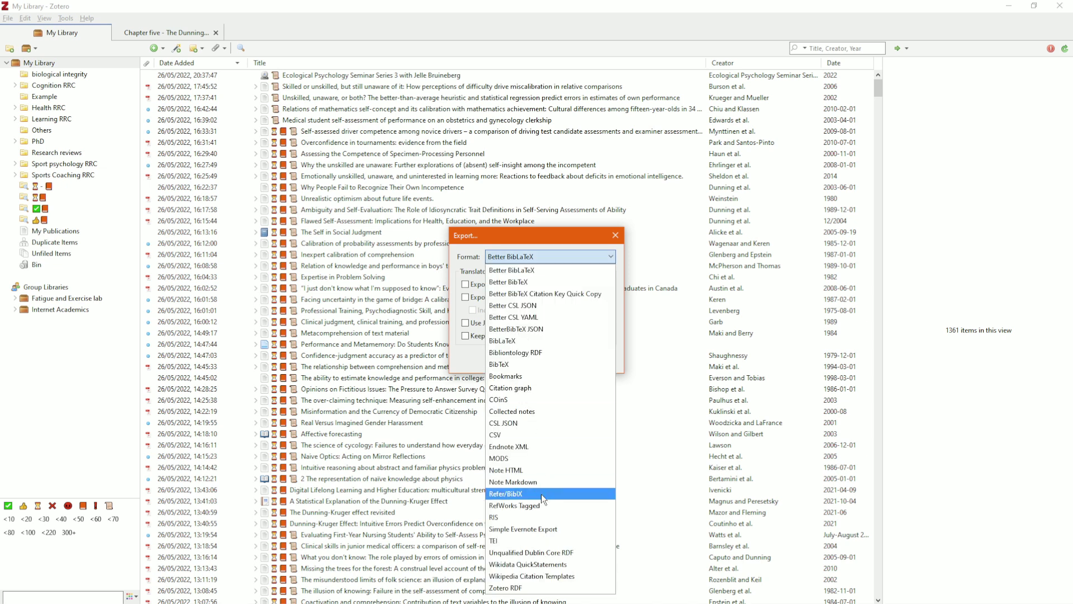
click(475, 250)
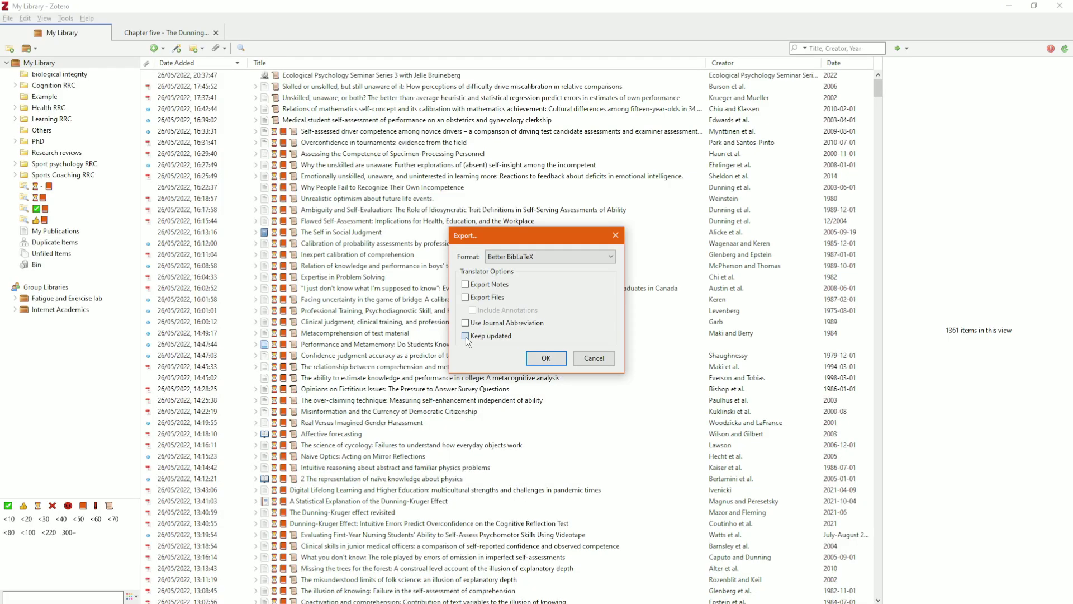
click(466, 336)
click(548, 362)
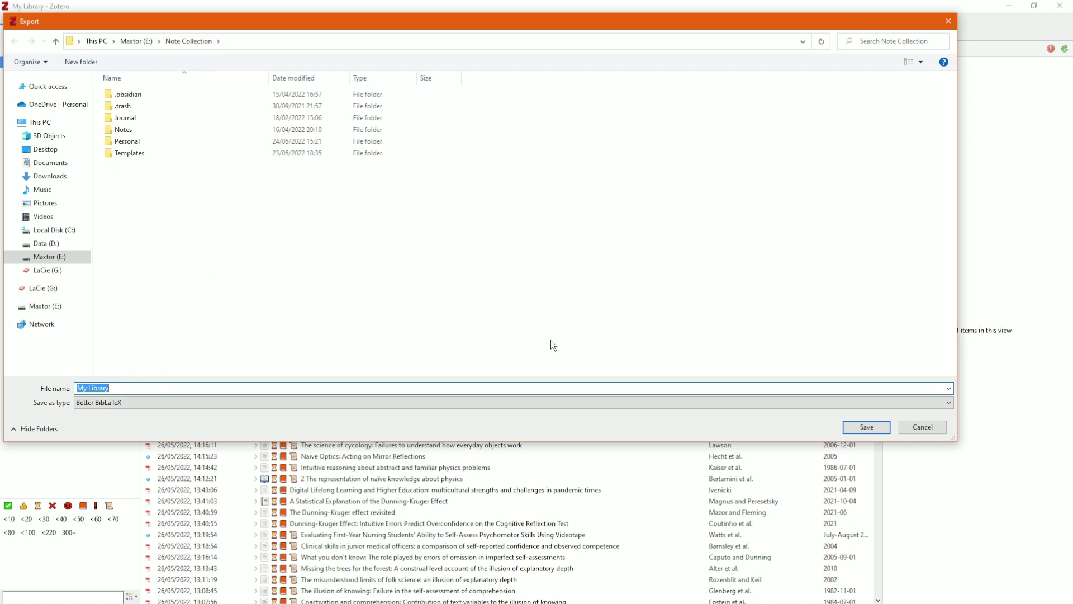
click(879, 430)
key(alt+Tab)
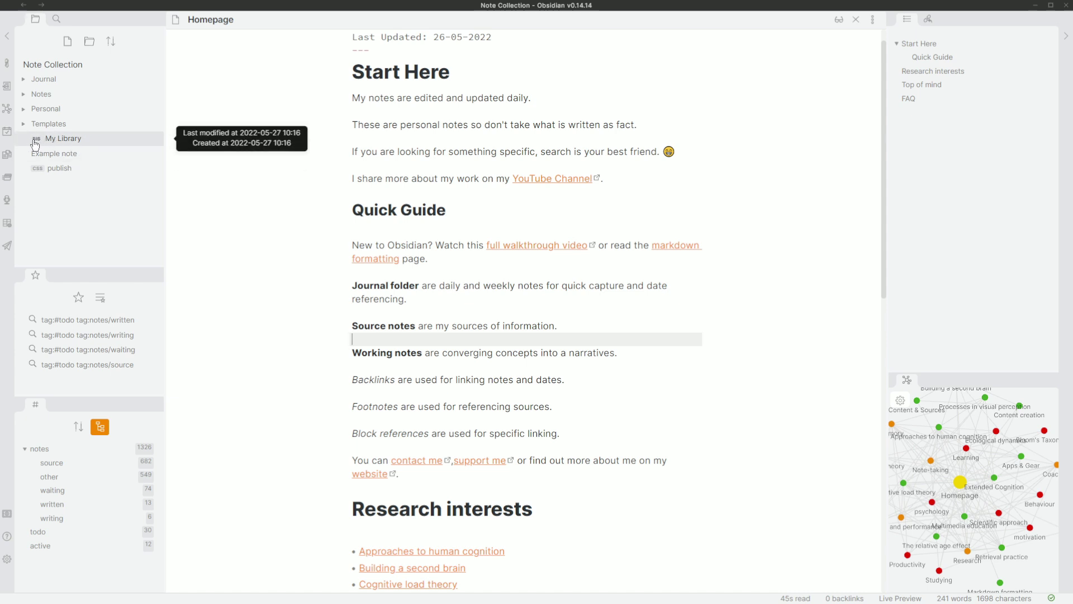
Step: Open the exported My Library file from the vault, look through its first bibliography entries and close it
click(67, 138)
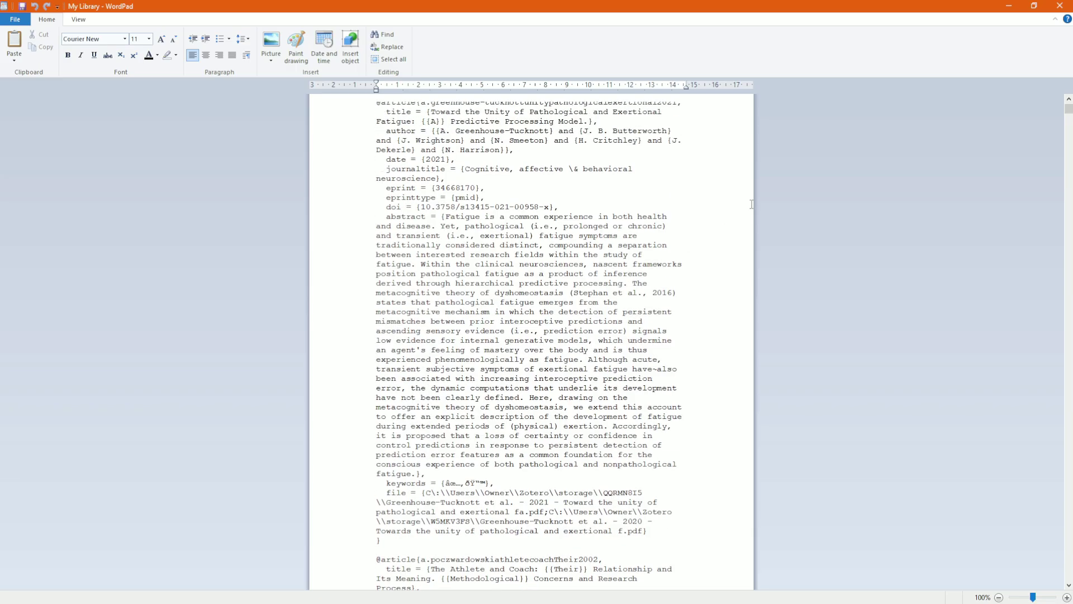
drag(1068, 112, 1056, 60)
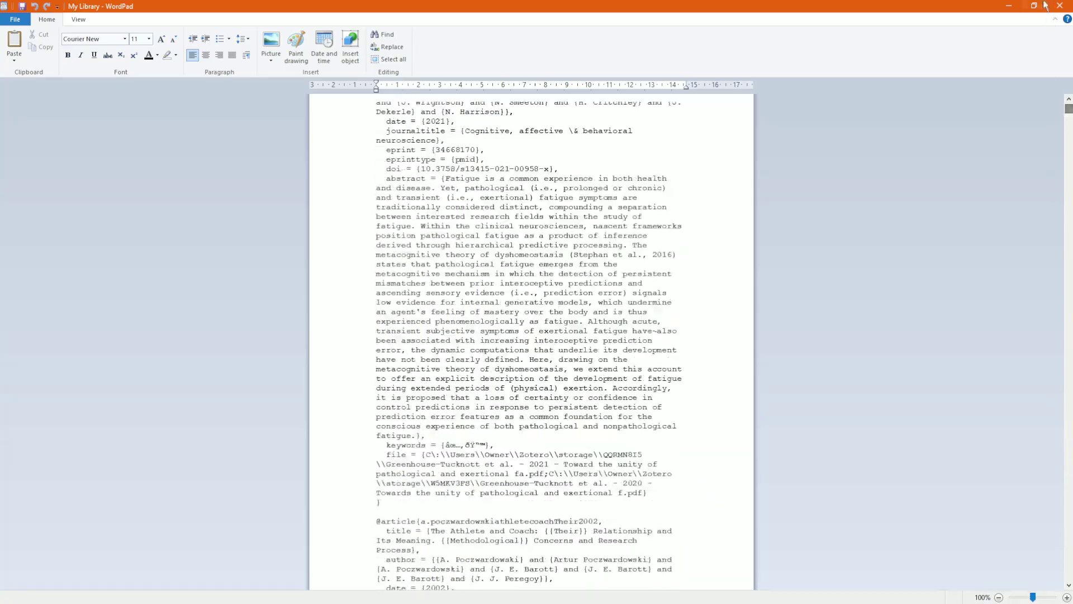
click(1060, 6)
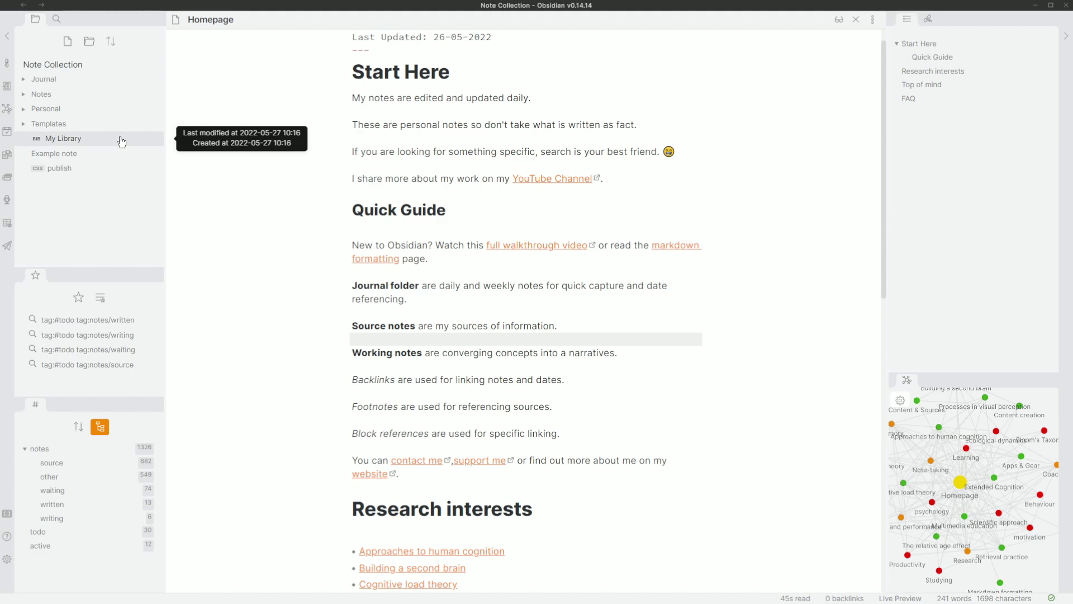
Step: Switch to Zotero and compare the output files of the two My Library automatic exports in the Better BibTeX preferences
key(alt+Tab)
click(25, 18)
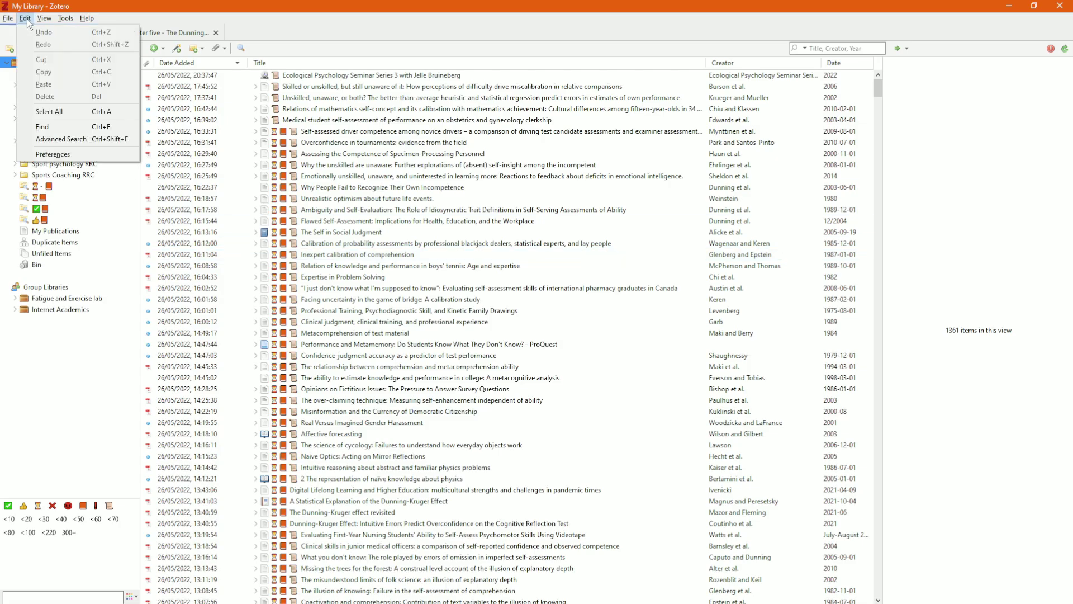
click(68, 155)
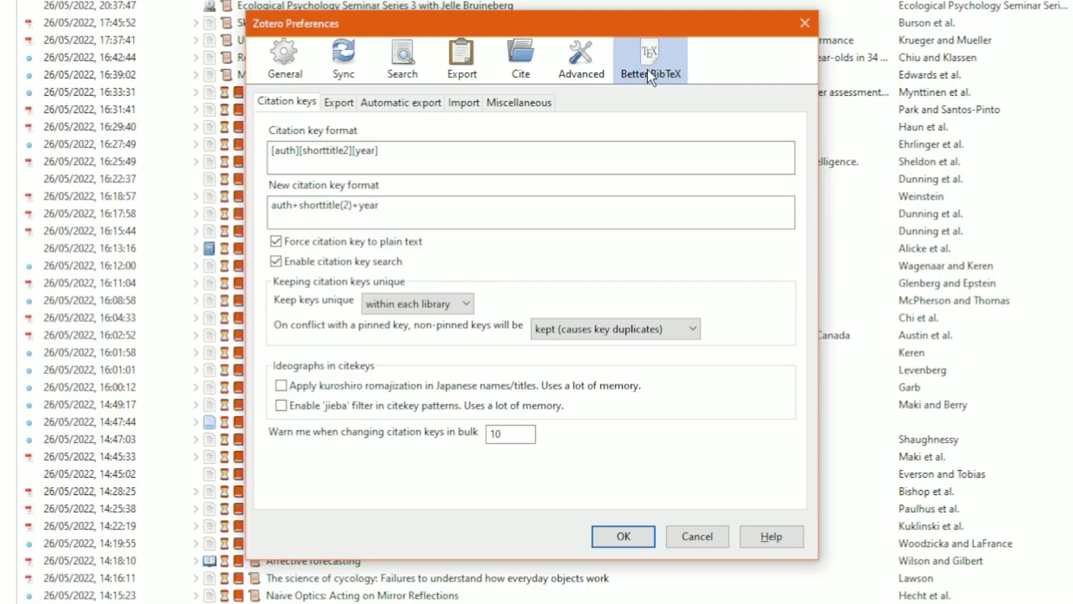
click(411, 104)
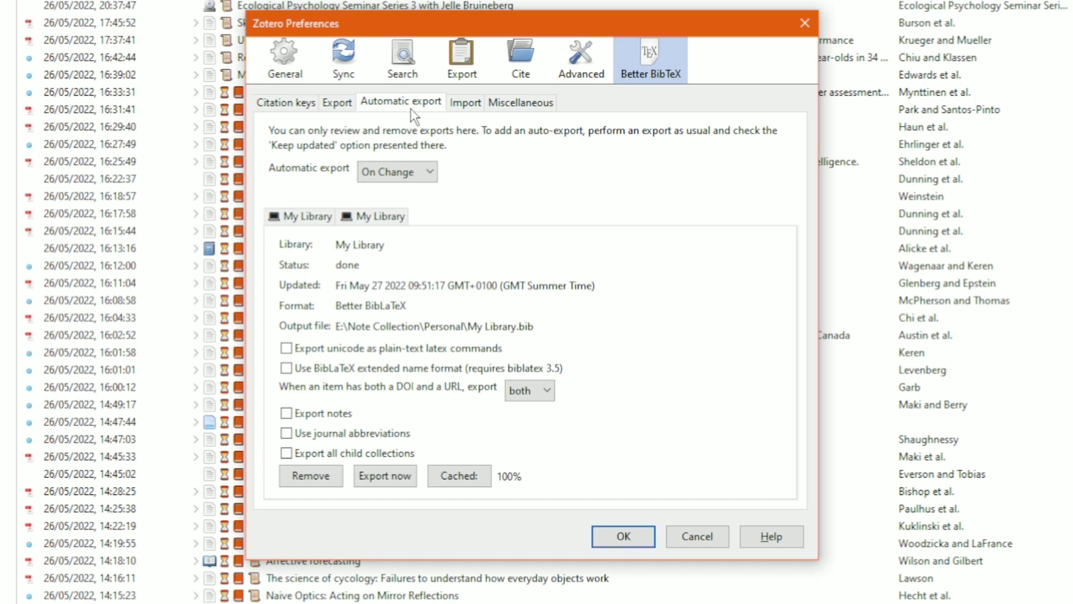
click(295, 218)
click(369, 216)
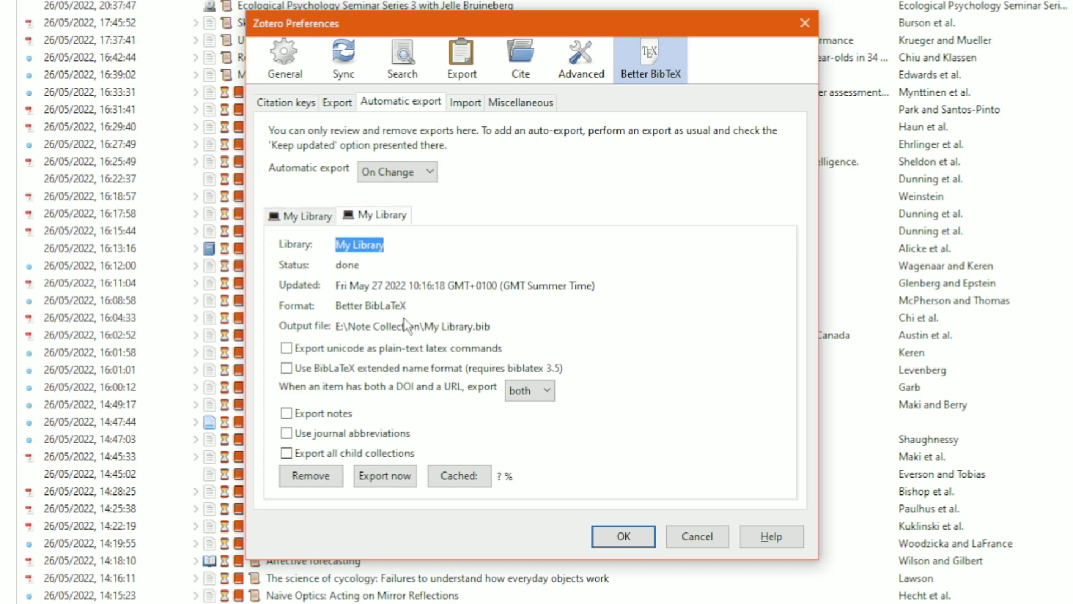
click(302, 215)
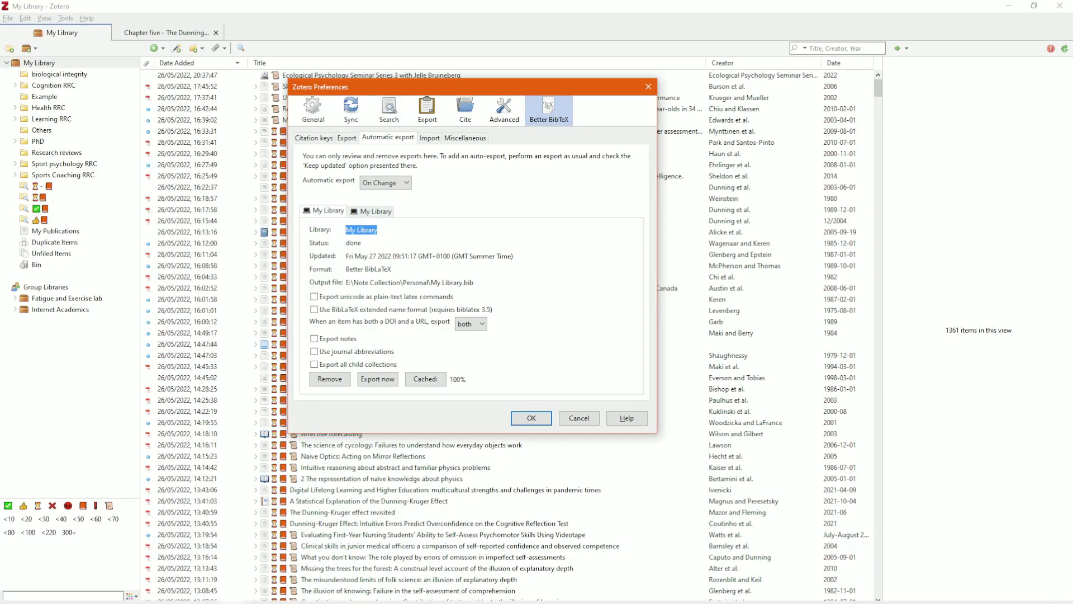
Step: Check My Library in the Obsidian vault, return to Zotero and remove the automatic export to E:\Note Collection\My Library.bib
click(313, 595)
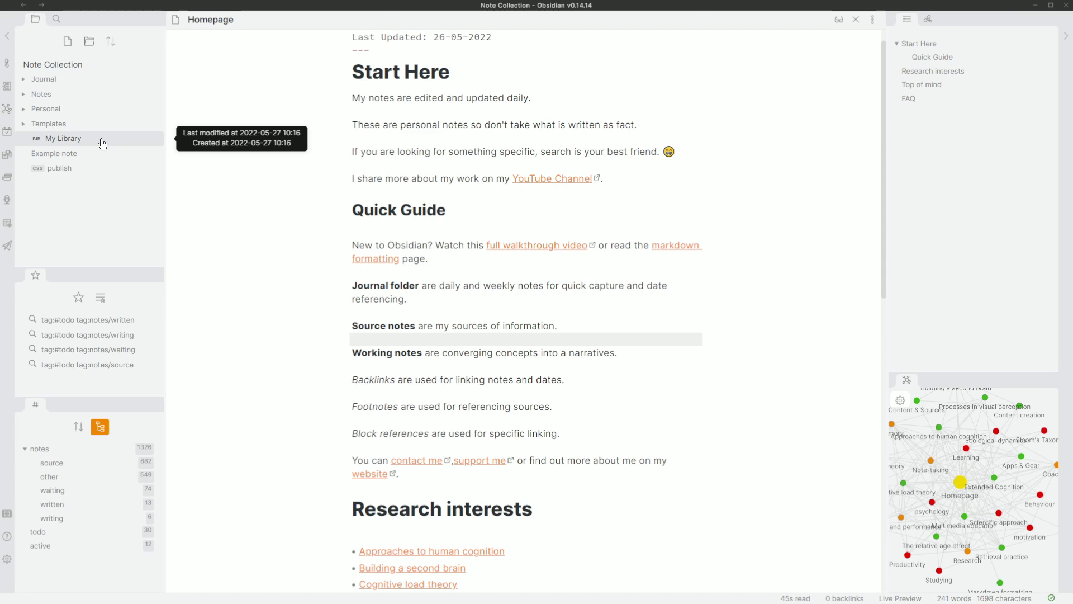
key(alt+Tab)
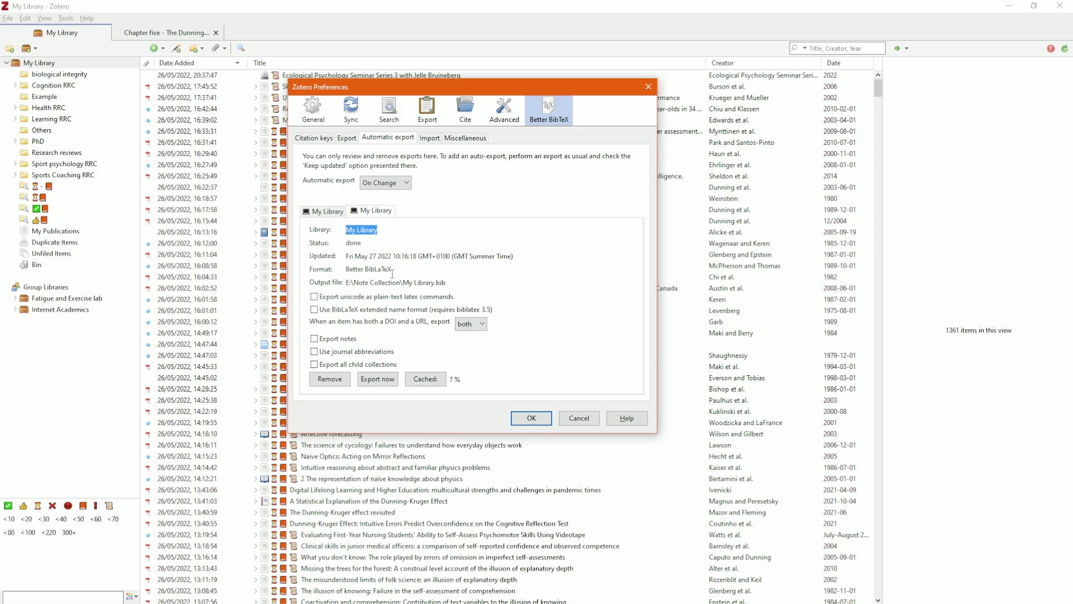
click(330, 380)
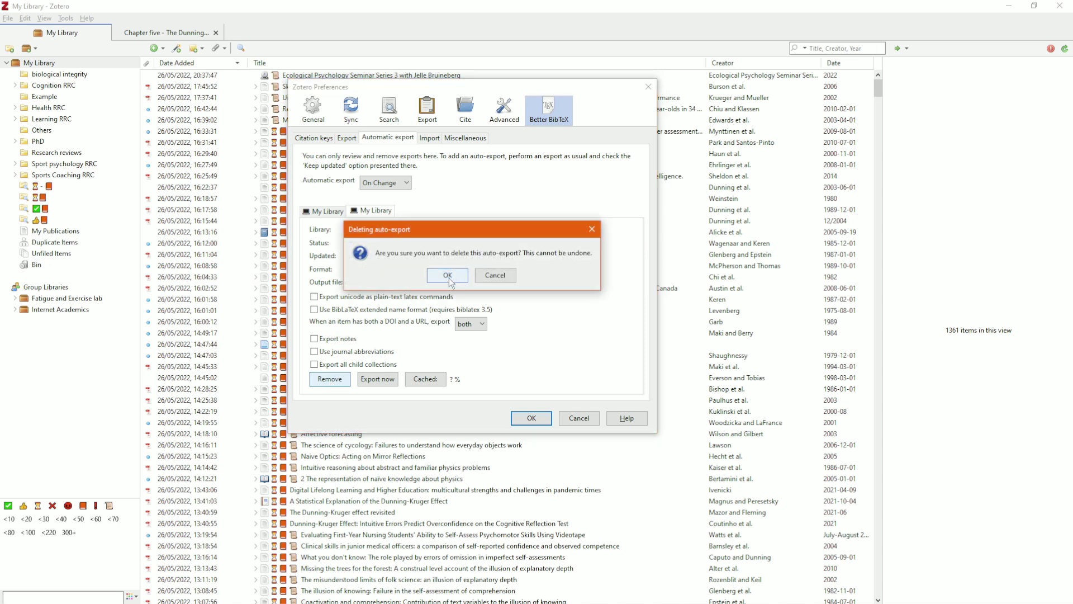
click(447, 276)
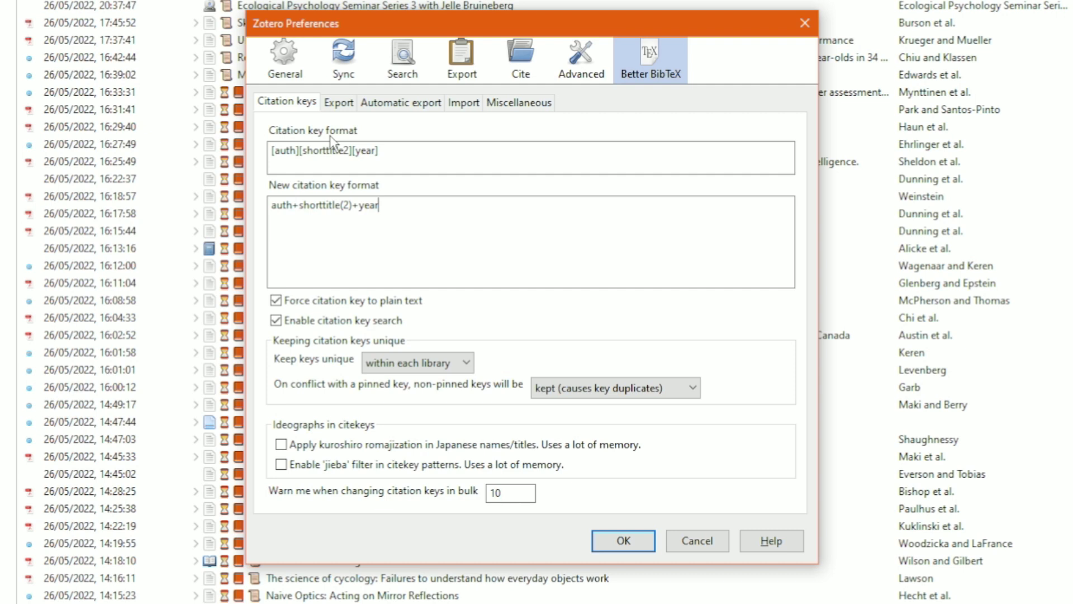
Step: Review the citation key format in the Better BibTeX preferences and the key functions in the online Citation Keys documentation
click(306, 150)
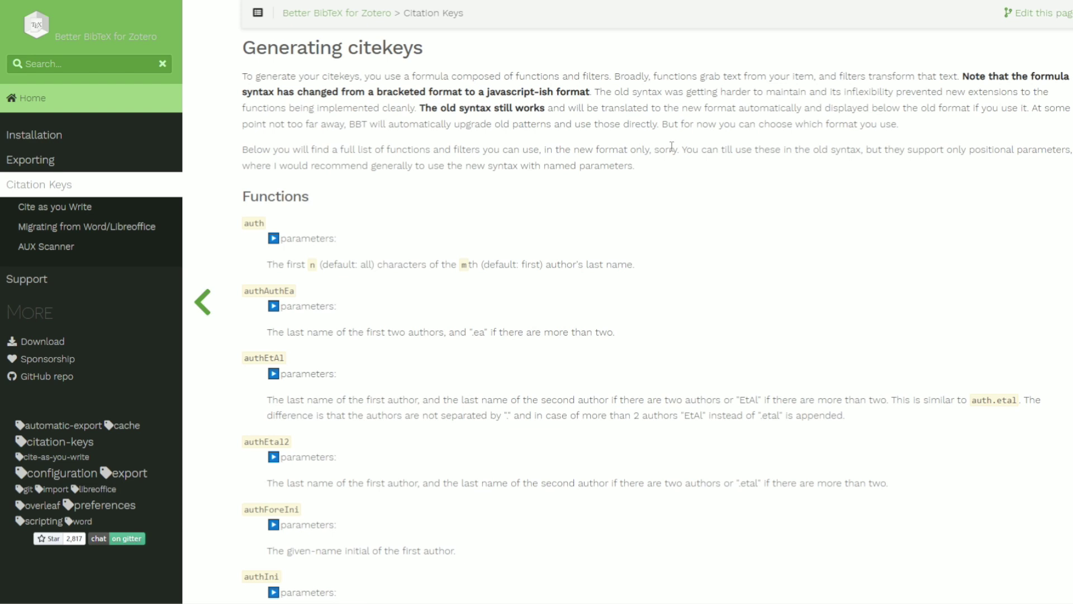
scroll(672, 146, down, 20)
scroll(672, 153, down, 20)
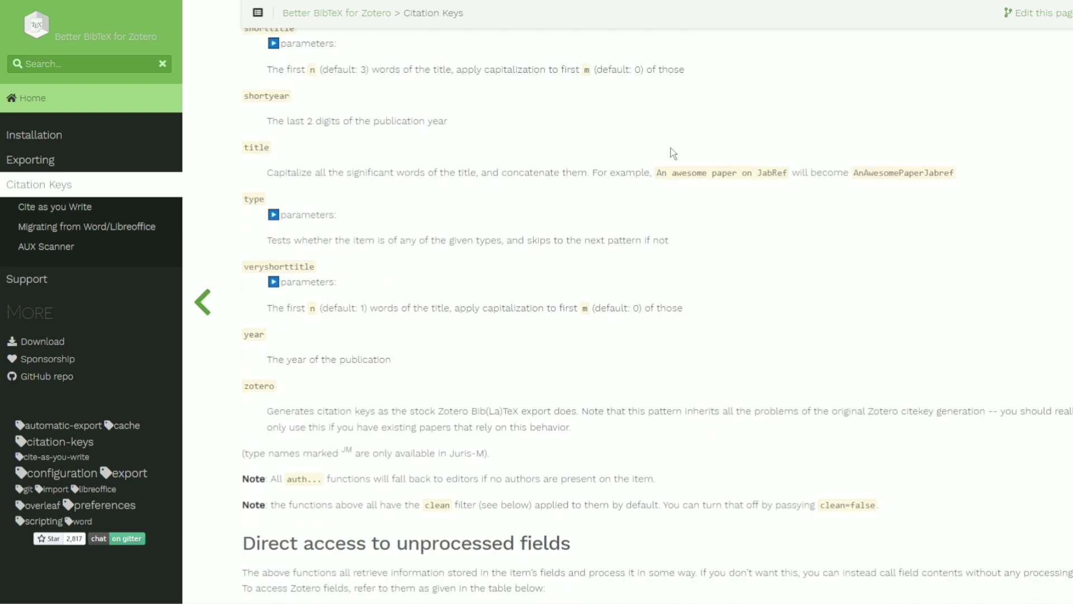
scroll(673, 153, up, 8)
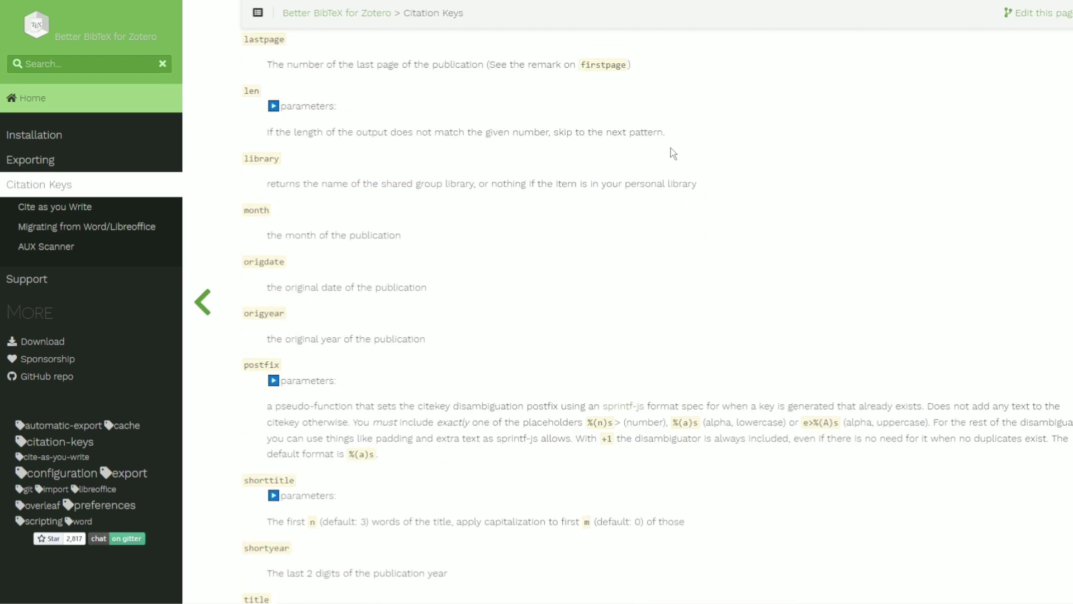
Step: Switch to Zotero and select and copy the citation key of the "Self-assessed driver competence among novice drivers" article
key(alt+Tab)
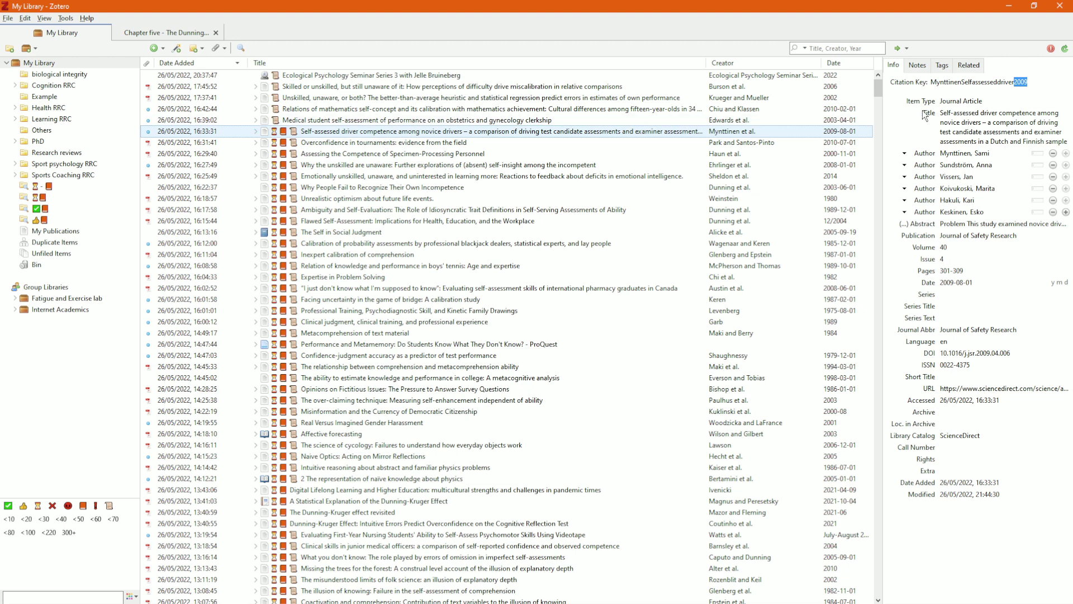
drag(934, 81, 1038, 81)
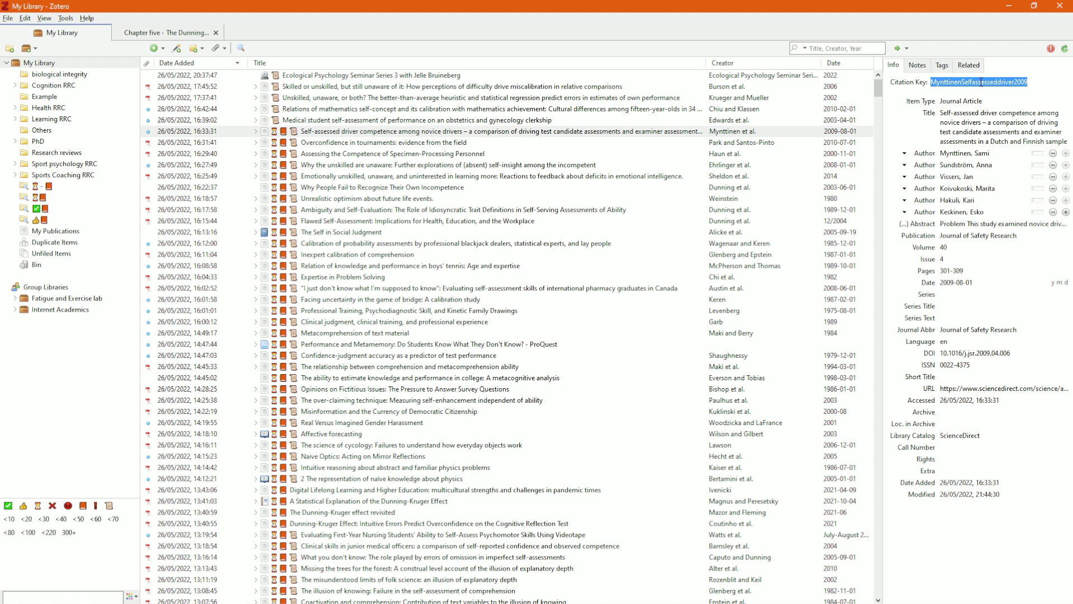
key(ctrl+c)
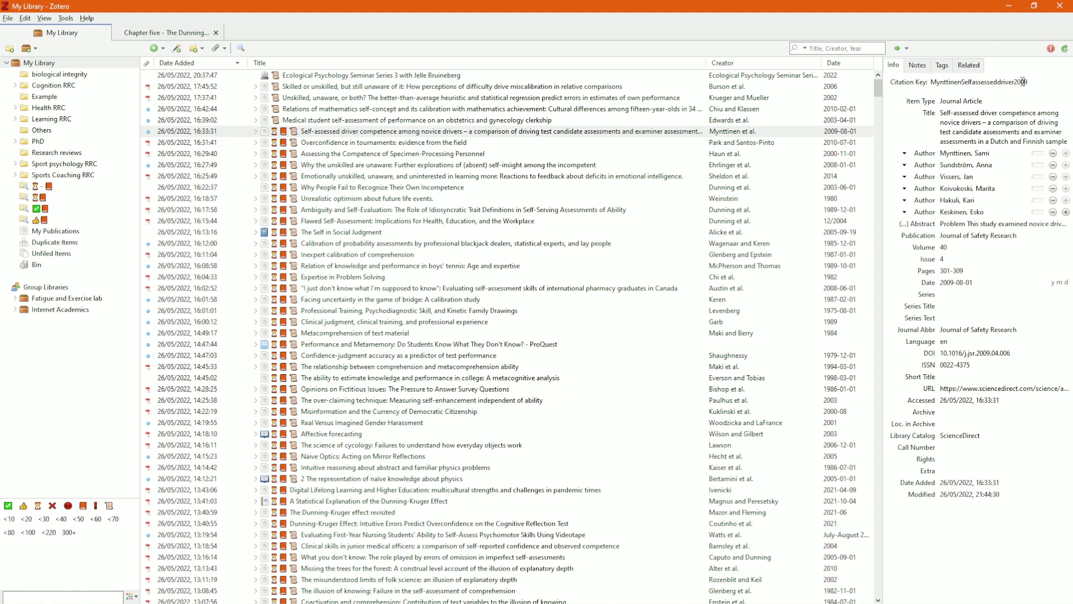
Step: Place Zotero beside Obsidian and insert a literature note link into Example note for the article found with "self assessed driver"
key(super+Left)
click(754, 92)
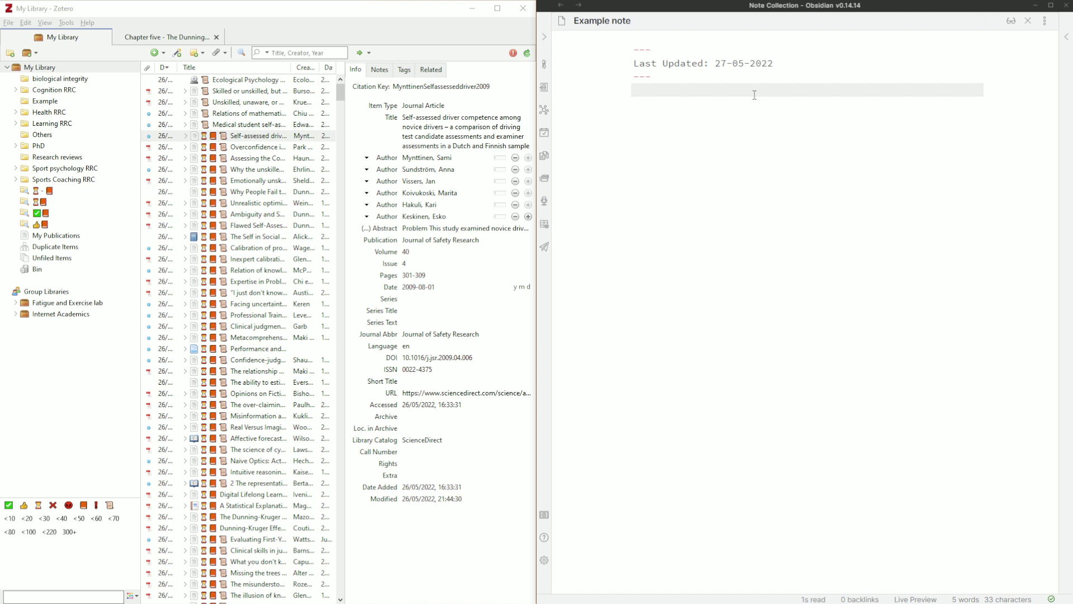
key(ctrl+shift+e)
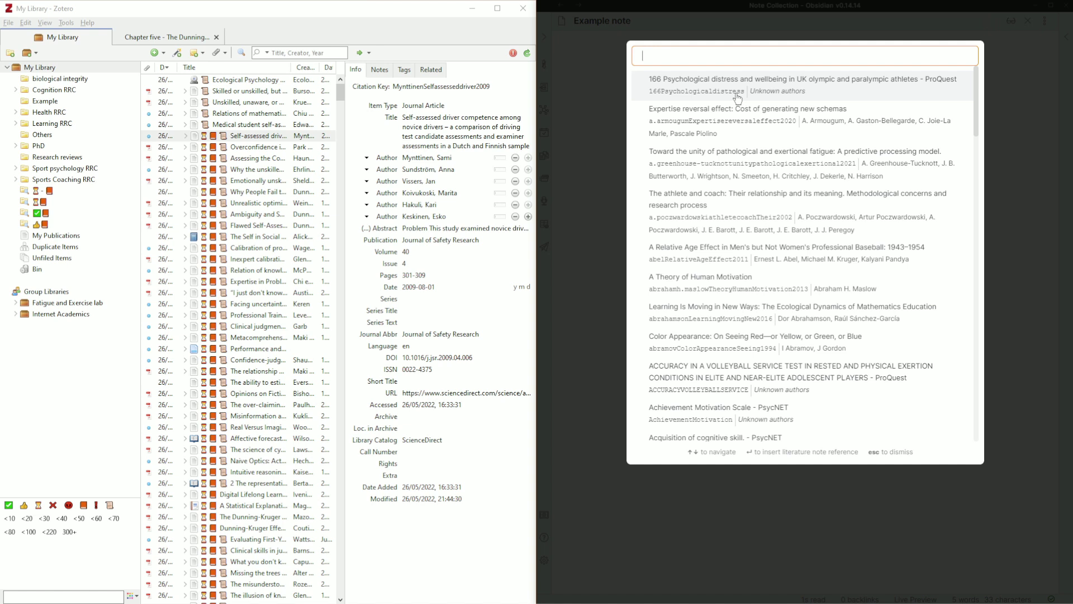
click(426, 127)
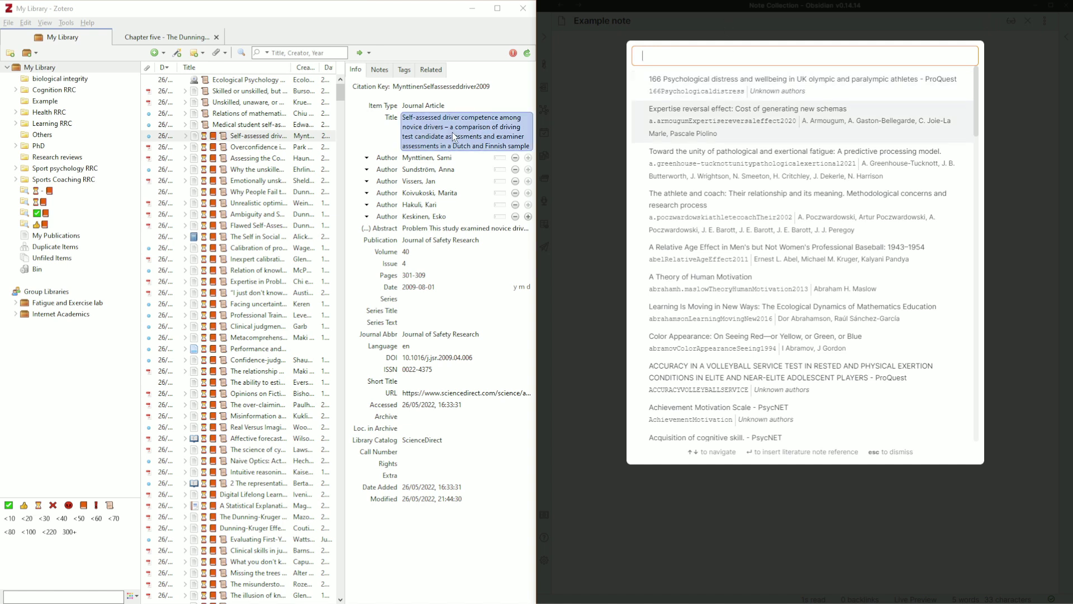
click(693, 55)
text(self assessed driver)
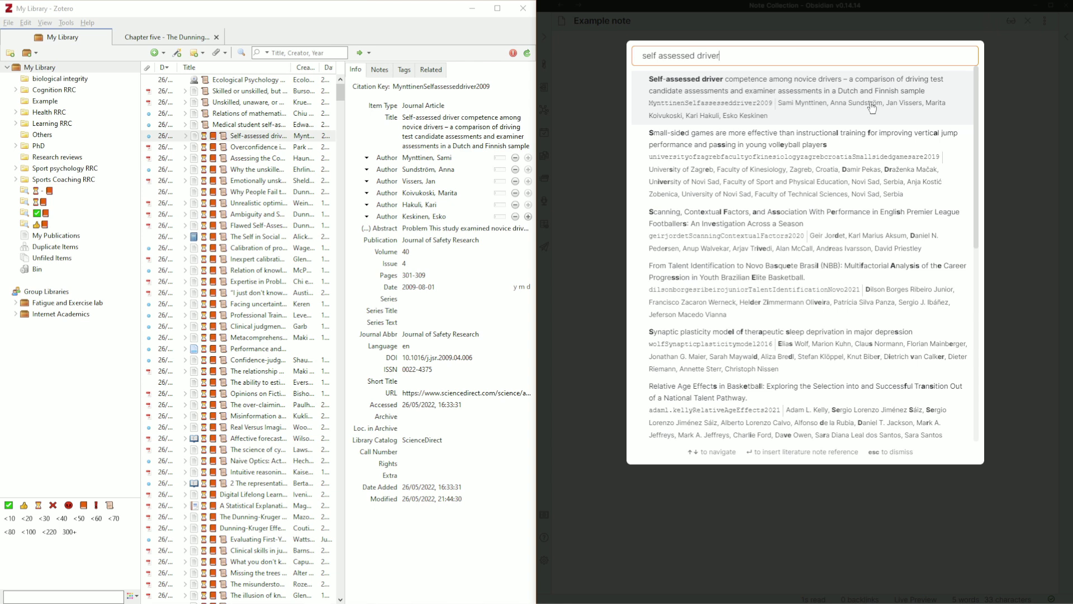
click(806, 108)
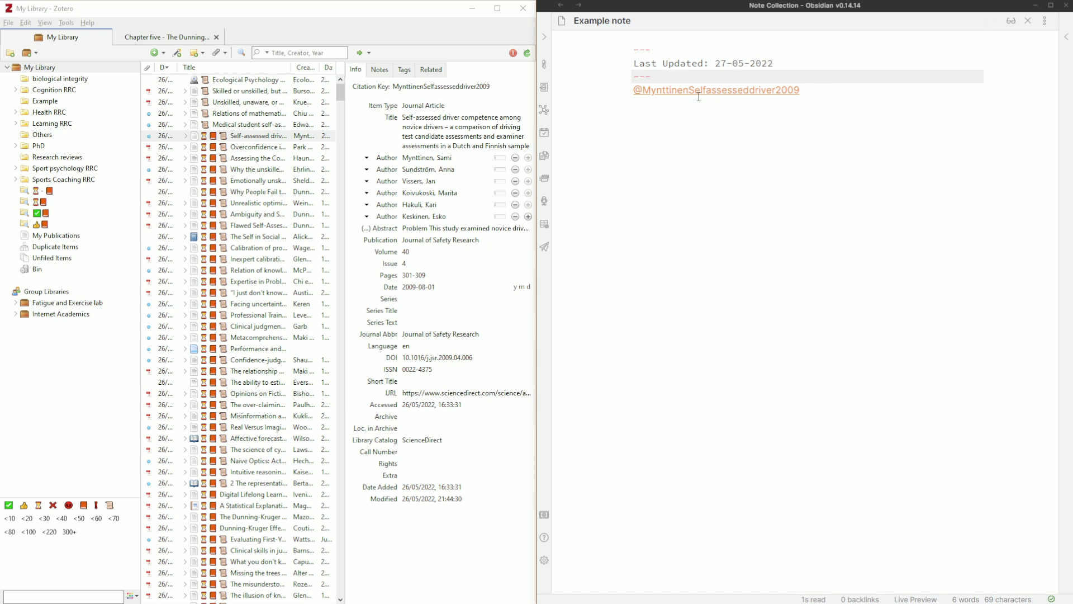
Step: Preview the inserted literature note link, maximize Obsidian and open the linked note in a new pane
mouse_move(694, 99)
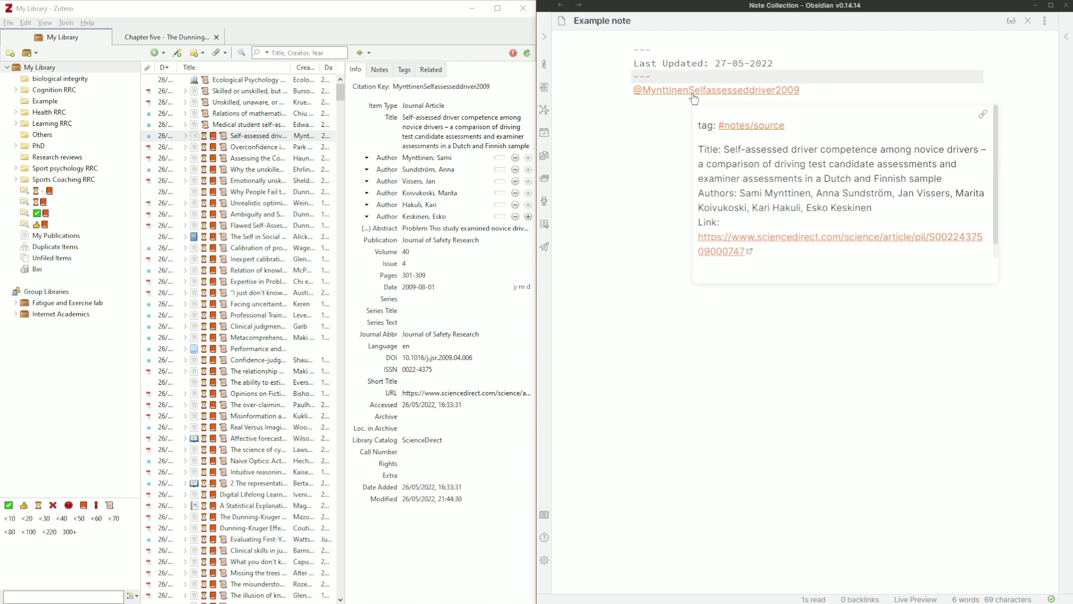
key(super+Up)
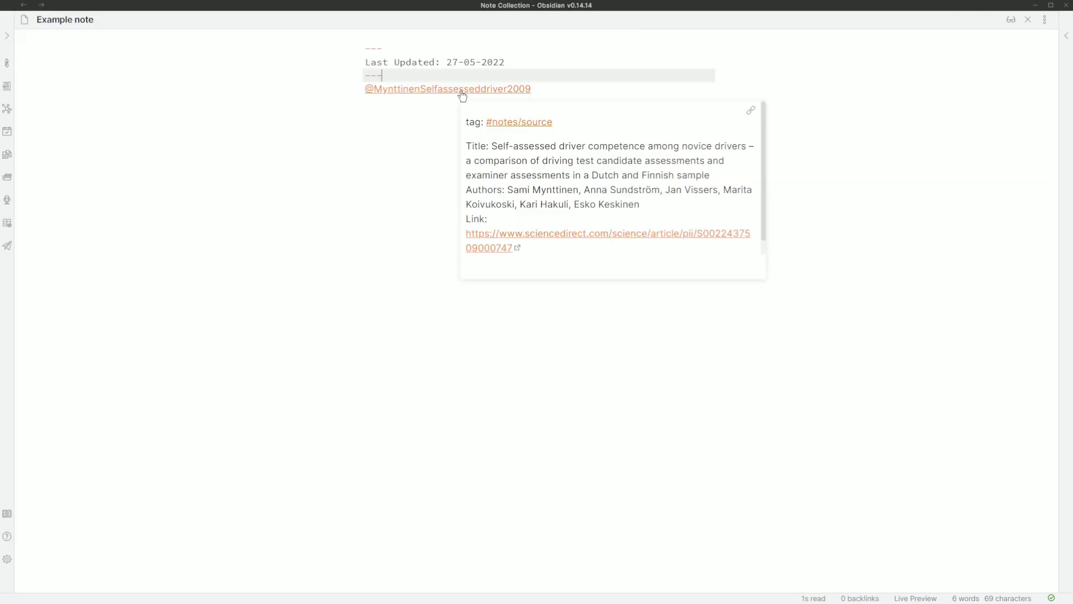
ctrl+click(460, 91)
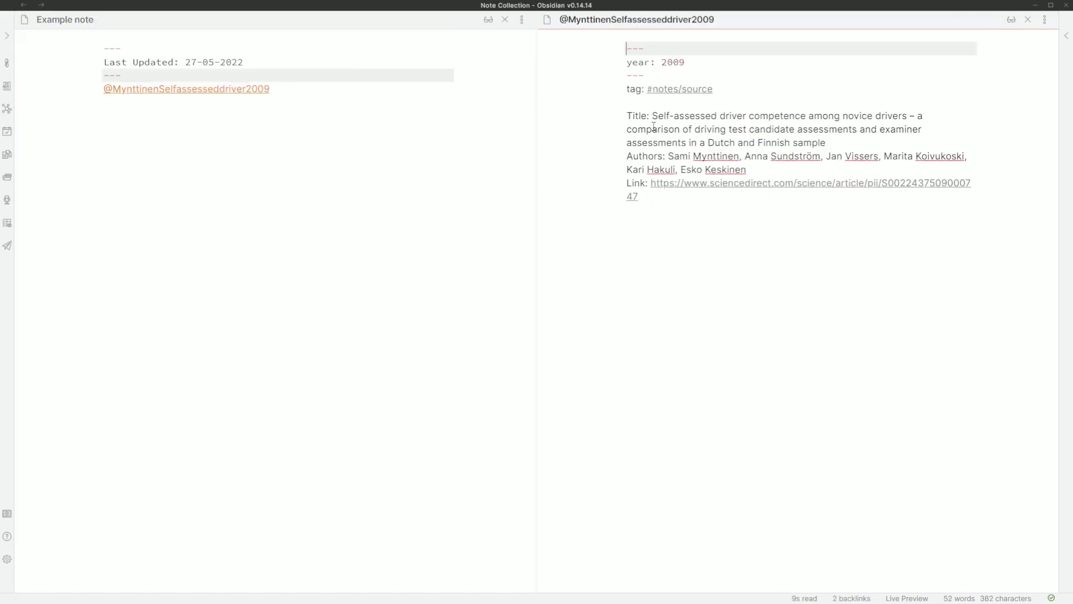
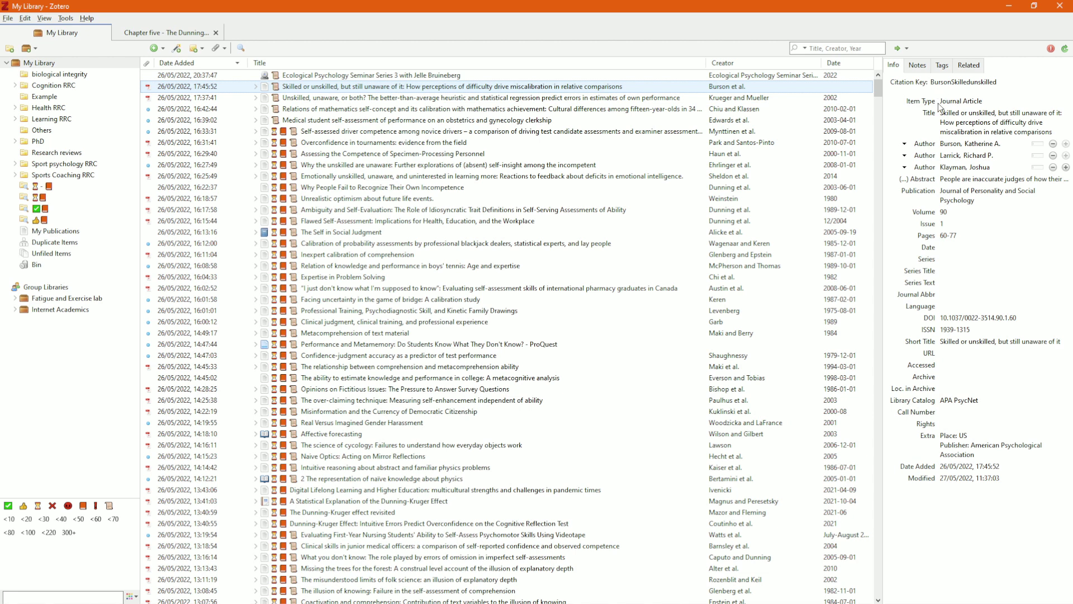
Step: In Zotero, set the date of "Skilled or unskilled, but still unaware of it" to 2006 and bring up the item's available actions
click(953, 246)
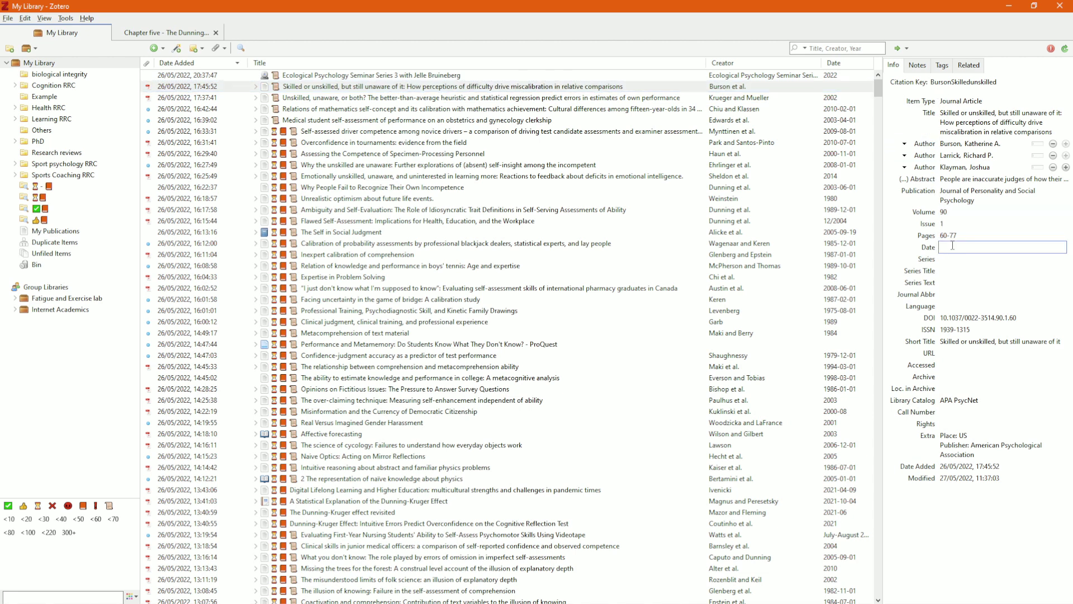
text(2006)
key(Return)
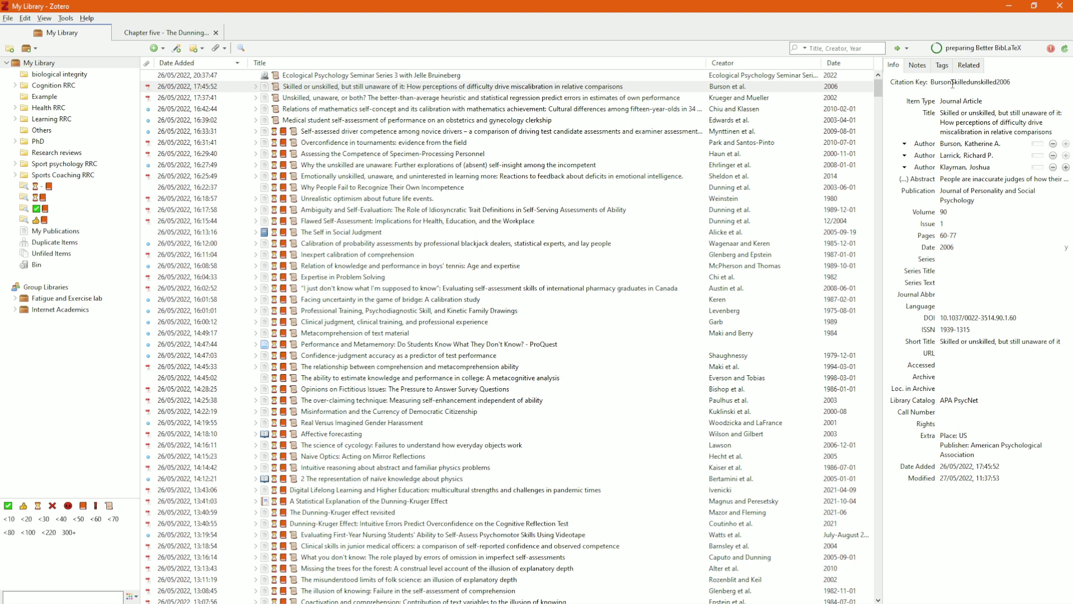
click(612, 85)
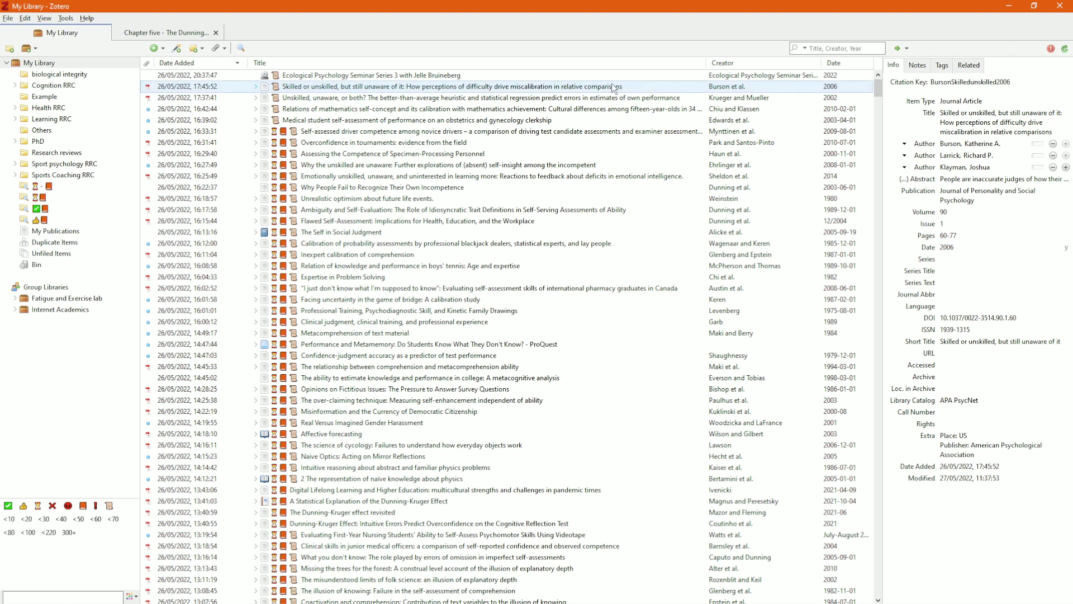
right_click(612, 84)
mouse_move(678, 302)
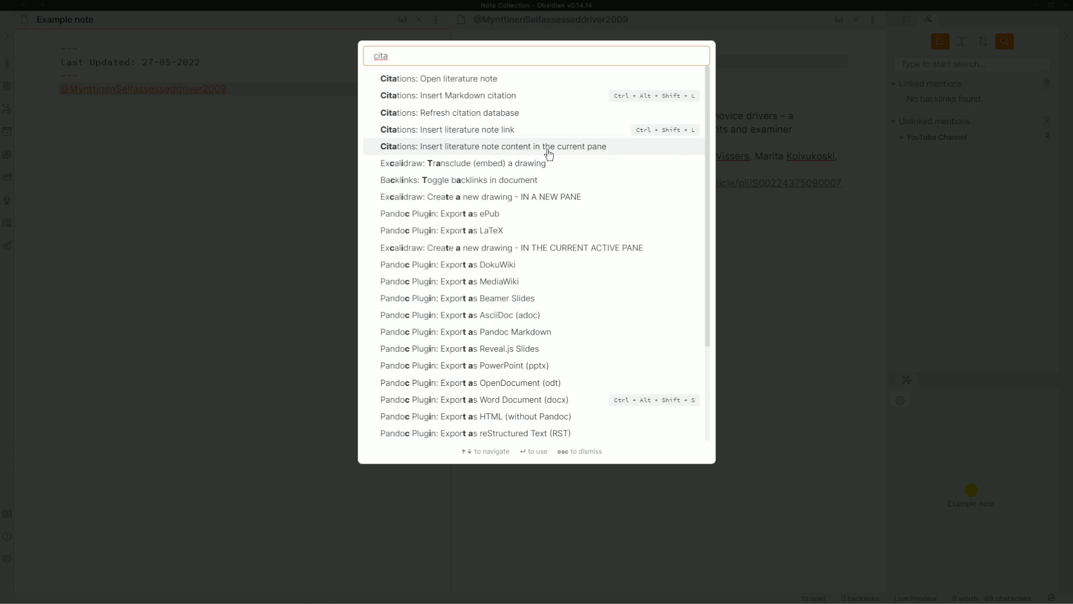
Step: In Obsidian's Example note, insert a Markdown citation on the line below the link for the article found with "self driver"
click(261, 85)
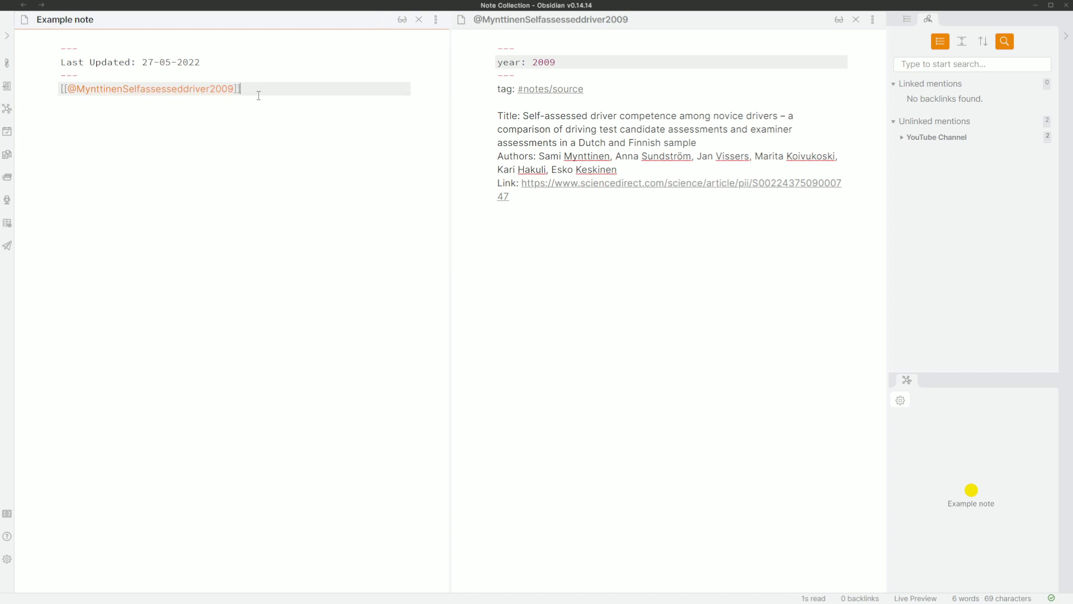
key(ctrl+shift+e)
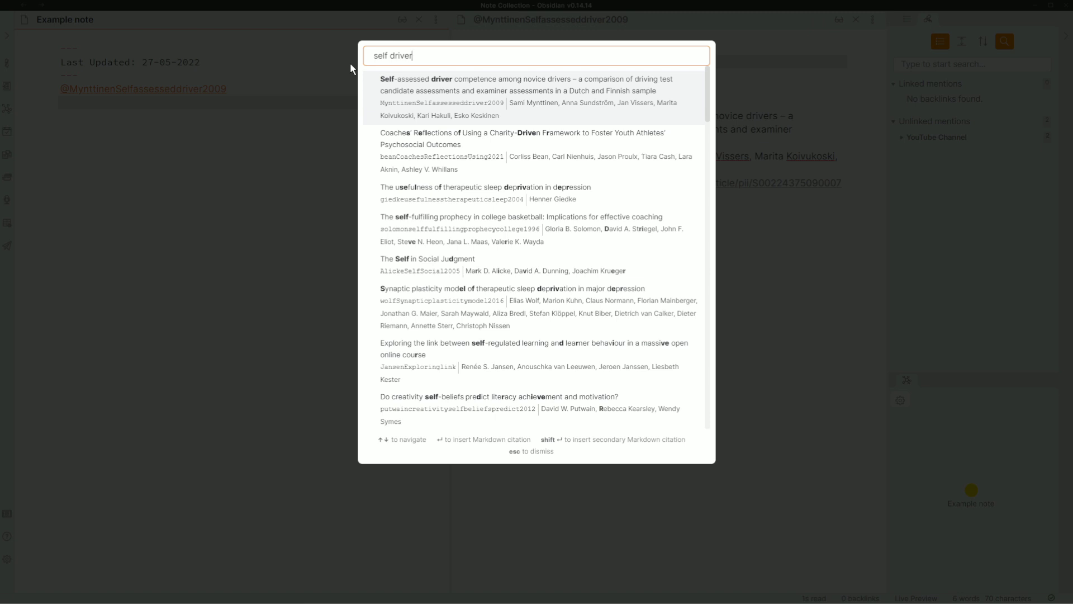
key(Return)
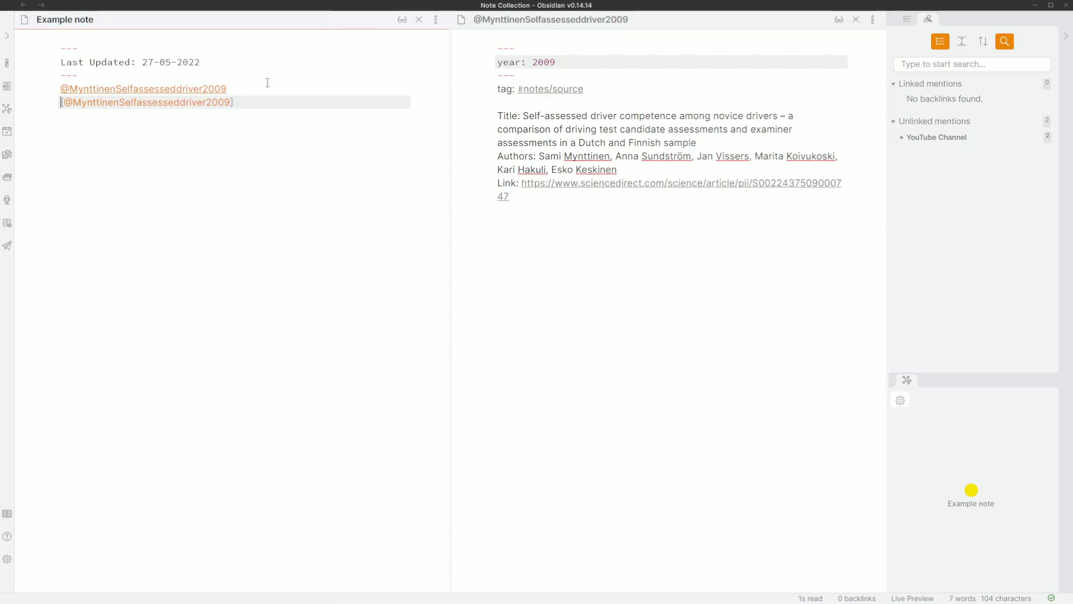
Step: Compare the note link with the Markdown citation in Example note and show the linked and unlinked mentions of the literature note
click(234, 65)
click(245, 103)
click(555, 130)
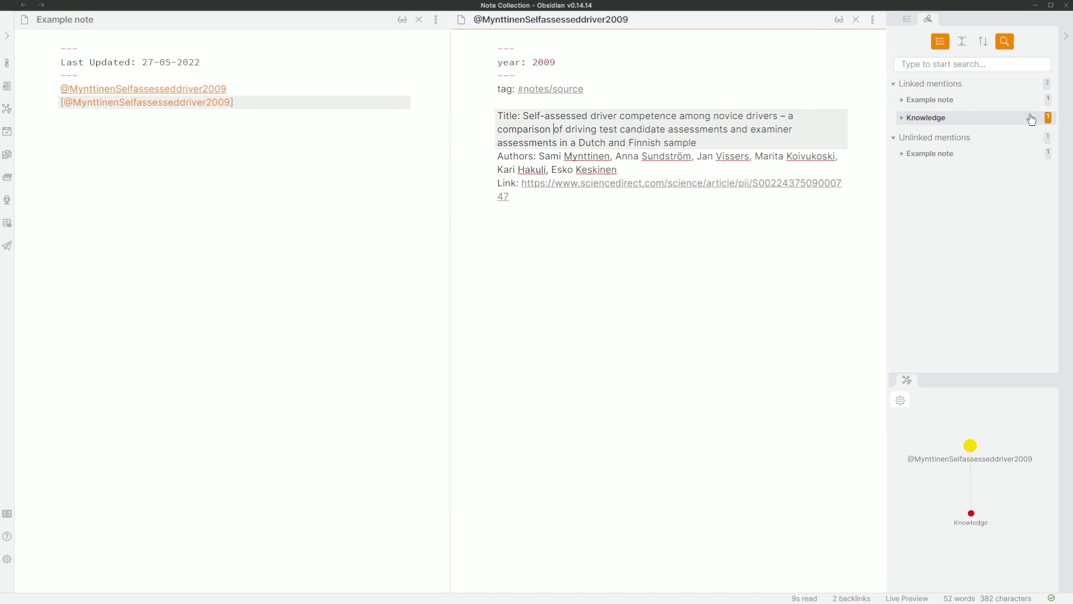
Step: Show the Example note entry among the literature note's linked mentions and return to editing Example note
click(901, 105)
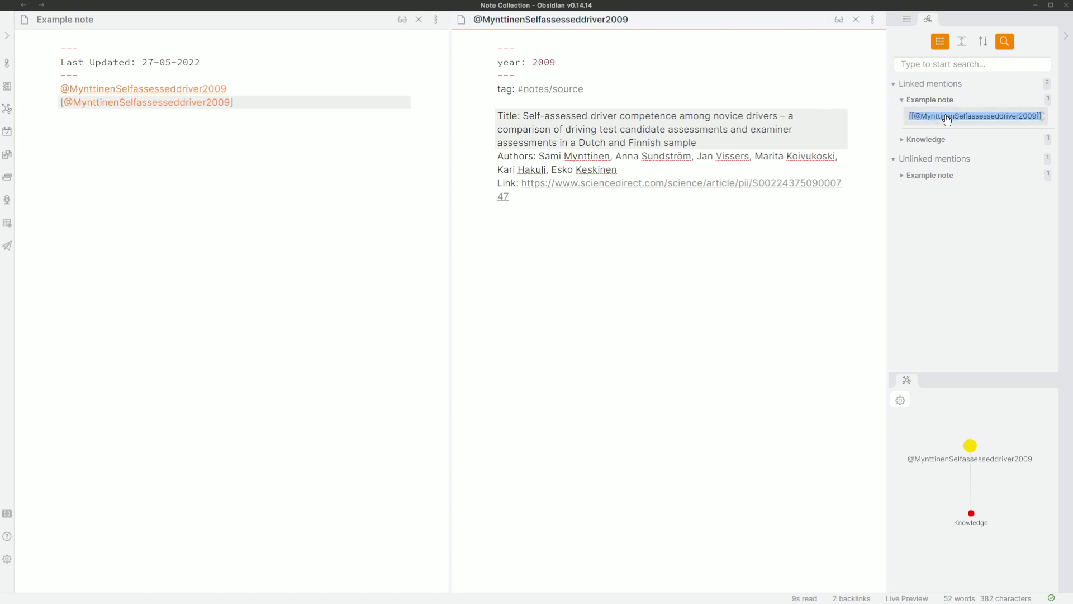
click(252, 104)
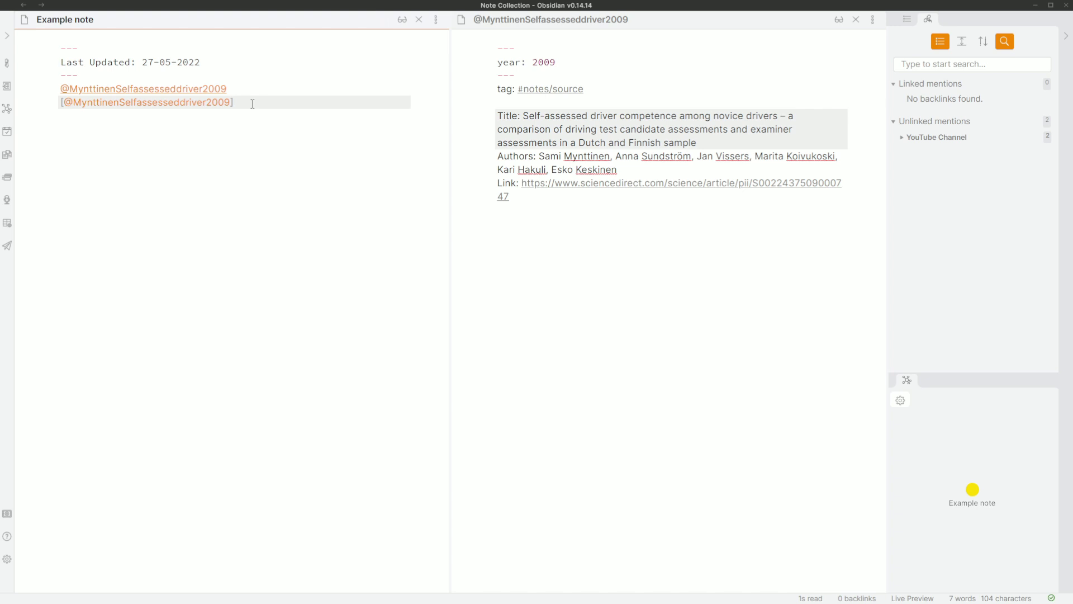
Step: In Zotero, run the ZoteroObsidianCitations tag sync for the library
key(alt+Tab)
click(66, 18)
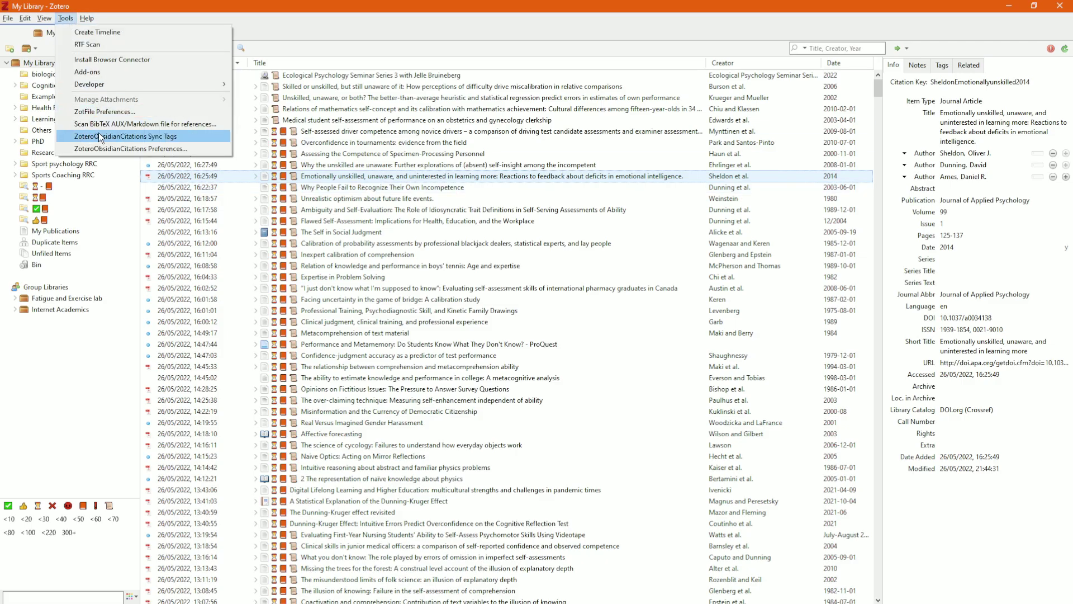
click(148, 137)
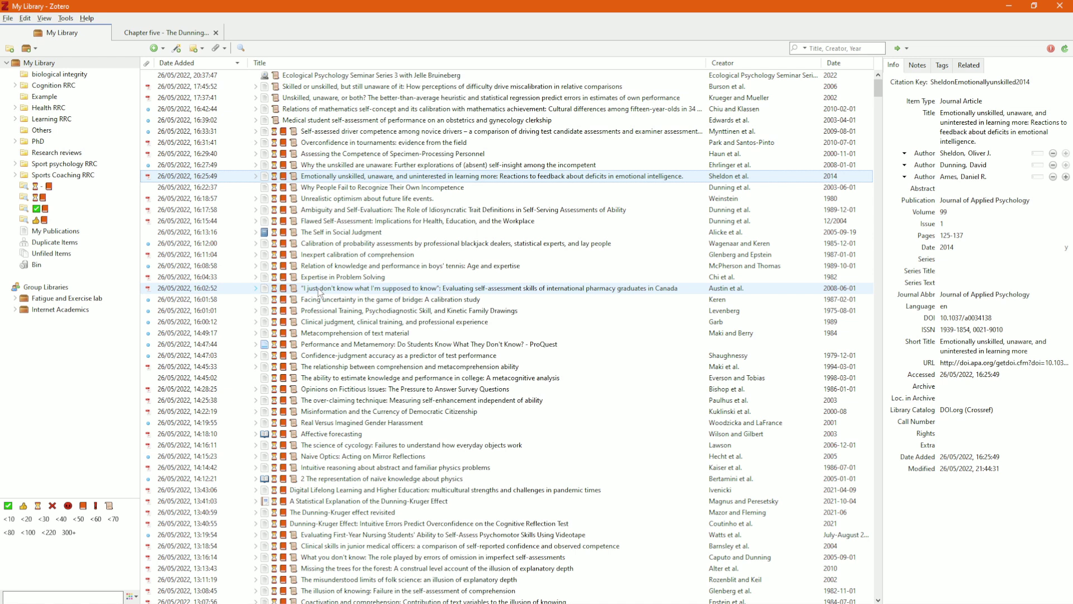
Step: From the Zotero item "Self-assessed driver competence among novice drivers", open its matching Obsidian Markdown note
click(313, 86)
click(65, 18)
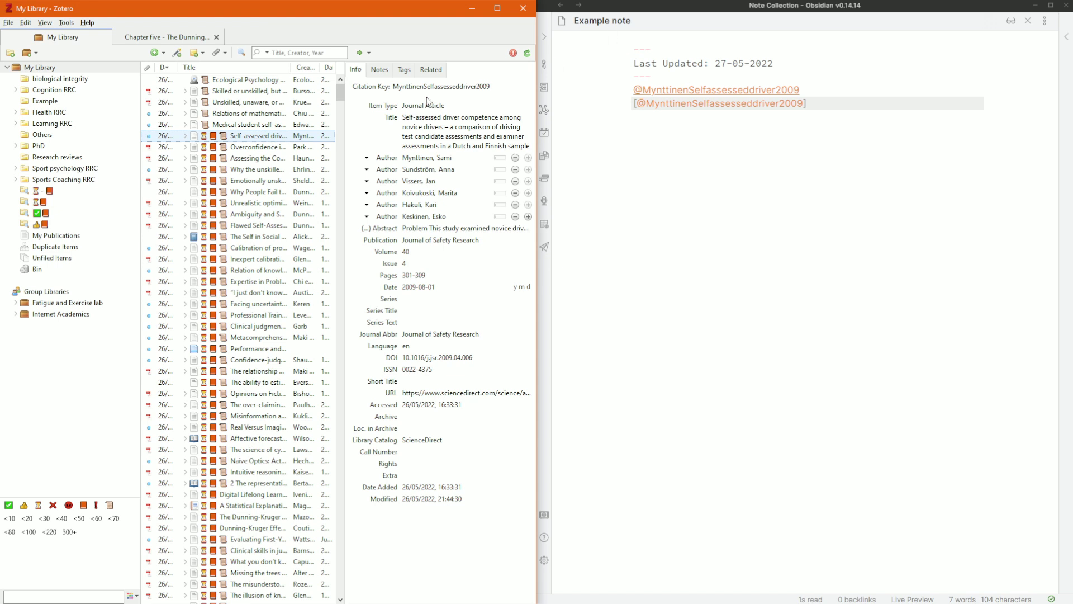
right_click(250, 139)
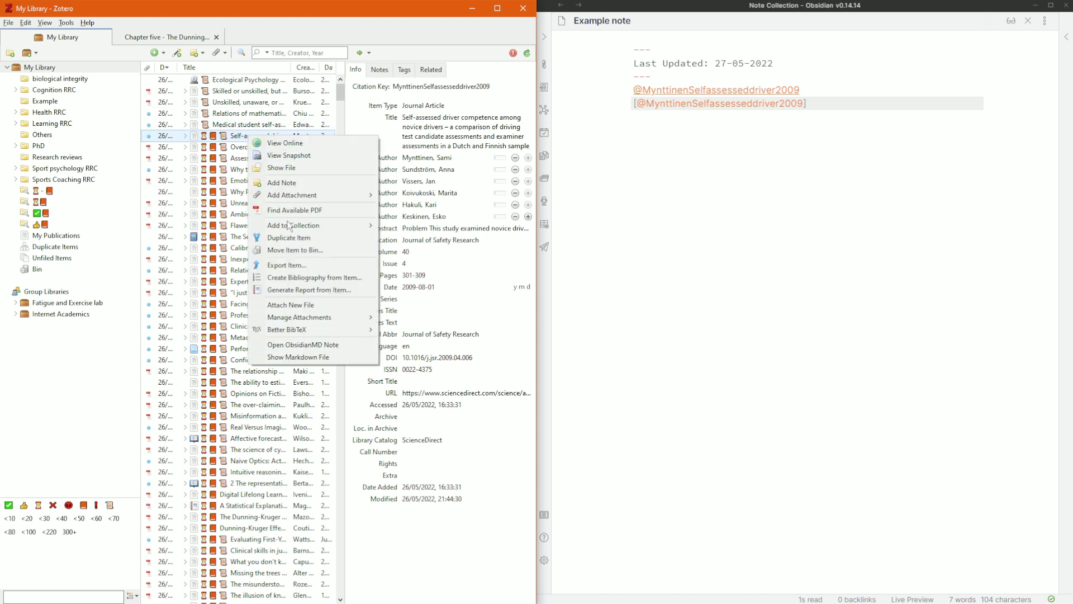
click(319, 345)
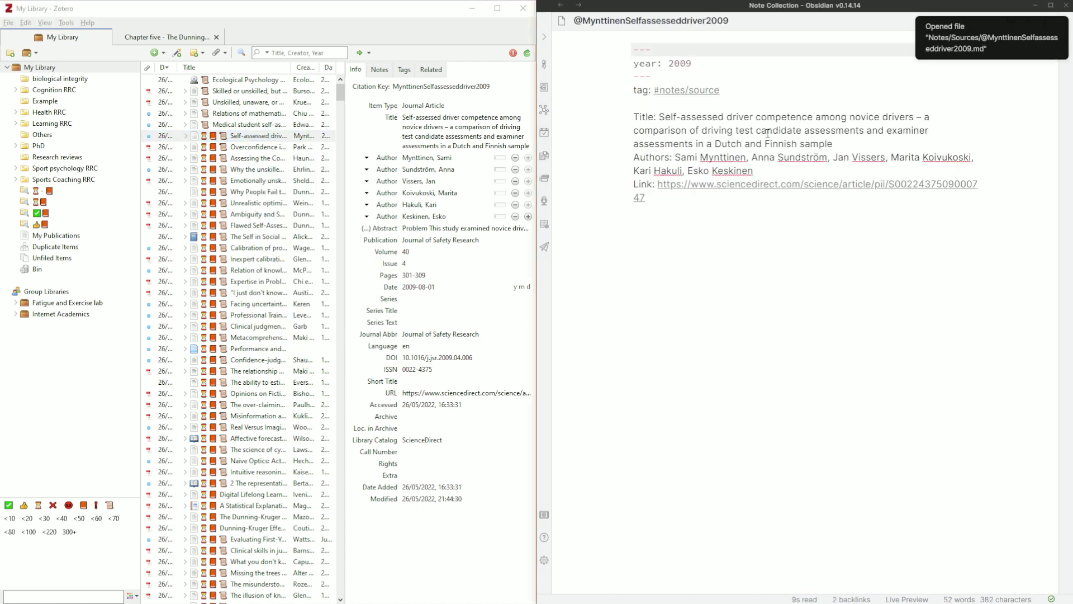
Step: Maximize Zotero and review the reading notes folder path and advanced options in the ZoteroObsidianCitations preferences, closing them without changes
click(497, 8)
click(65, 18)
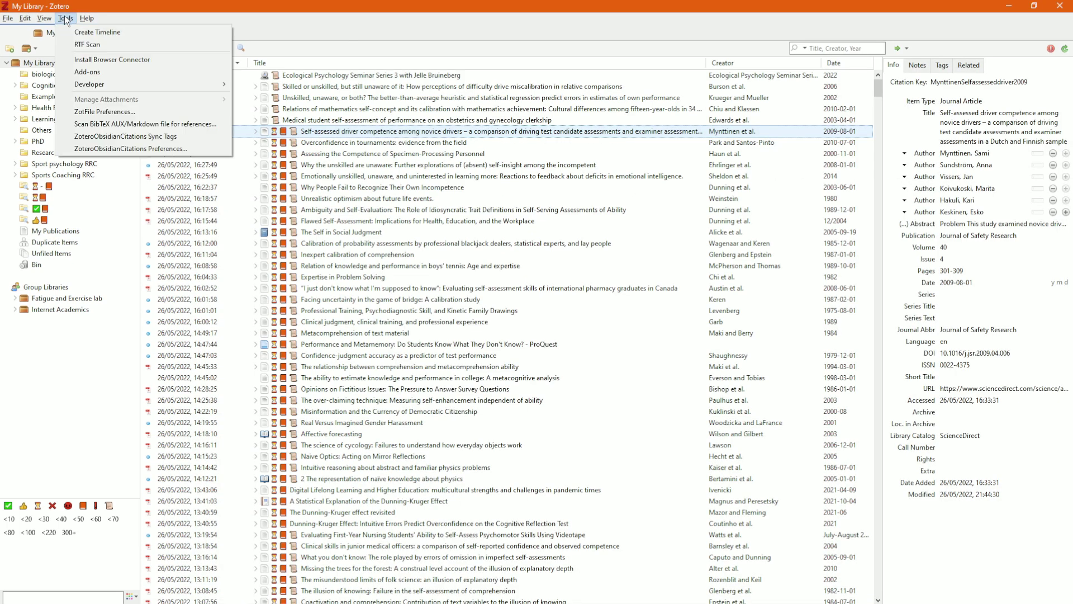
click(136, 147)
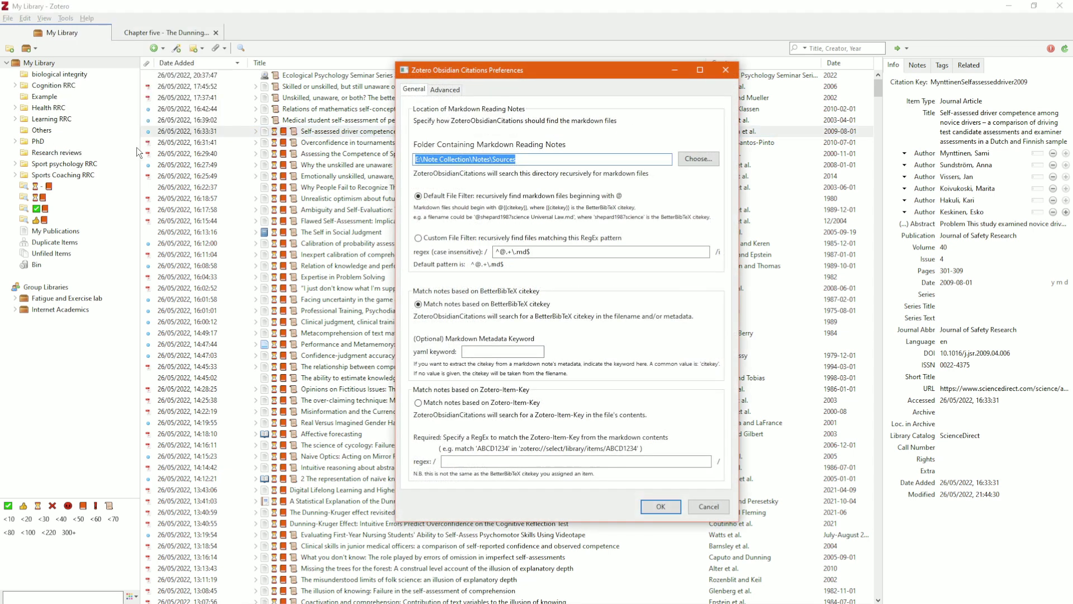
click(521, 158)
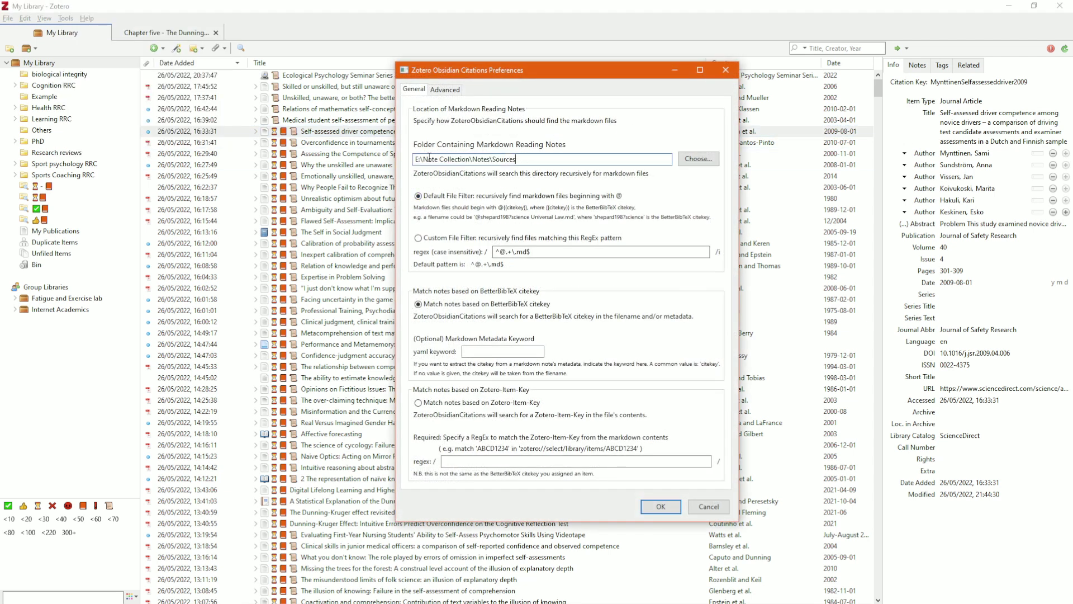
drag(515, 160, 411, 162)
click(477, 162)
click(446, 89)
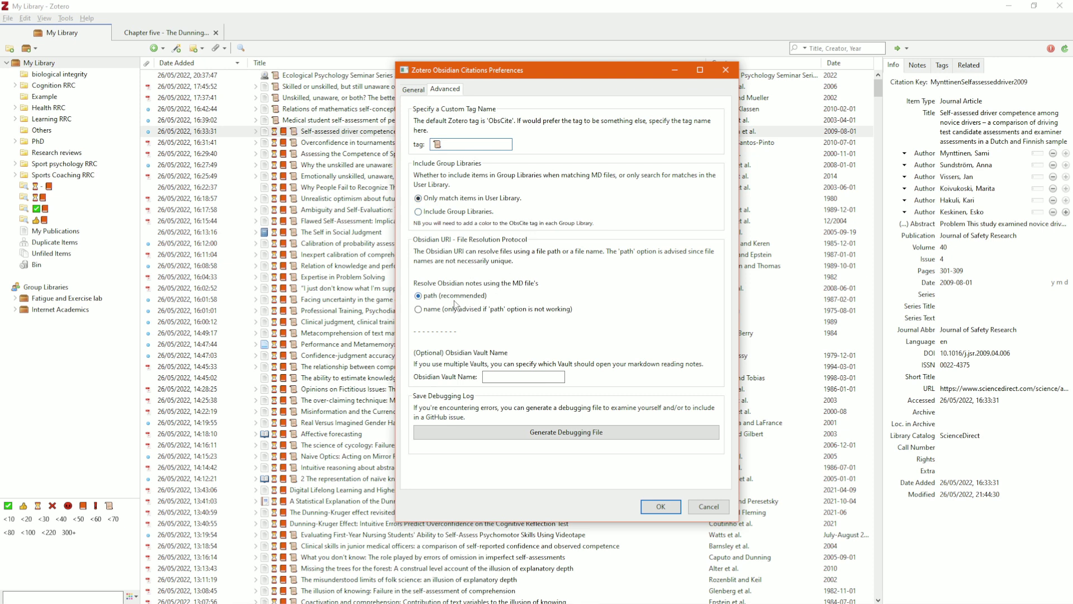
key(Escape)
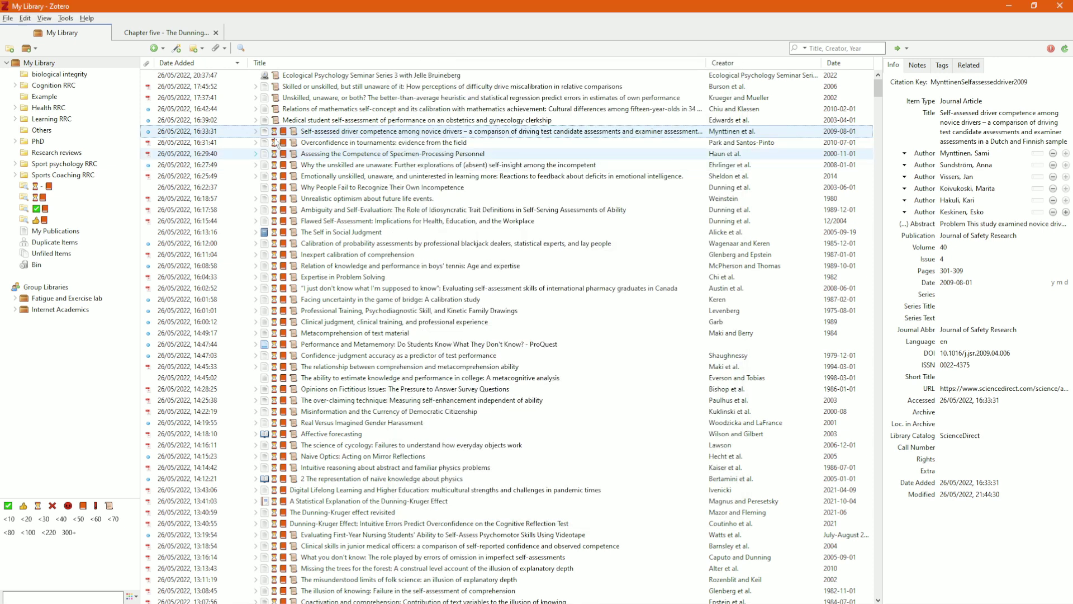
Step: Assign the colour green and position 8 to the scroll emoji tag in Zotero
right_click(109, 505)
click(146, 512)
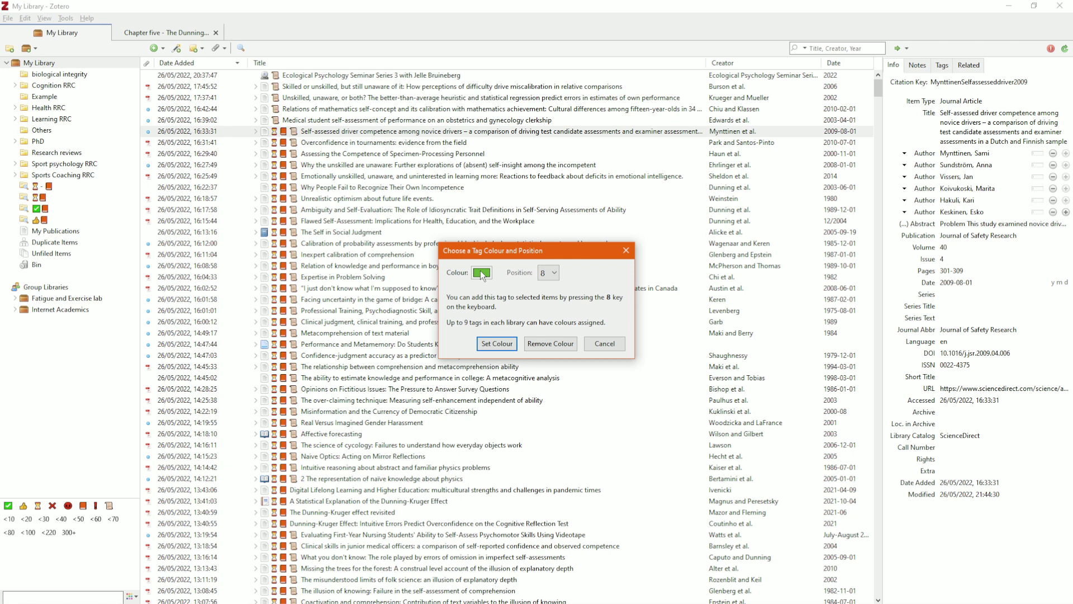
click(506, 343)
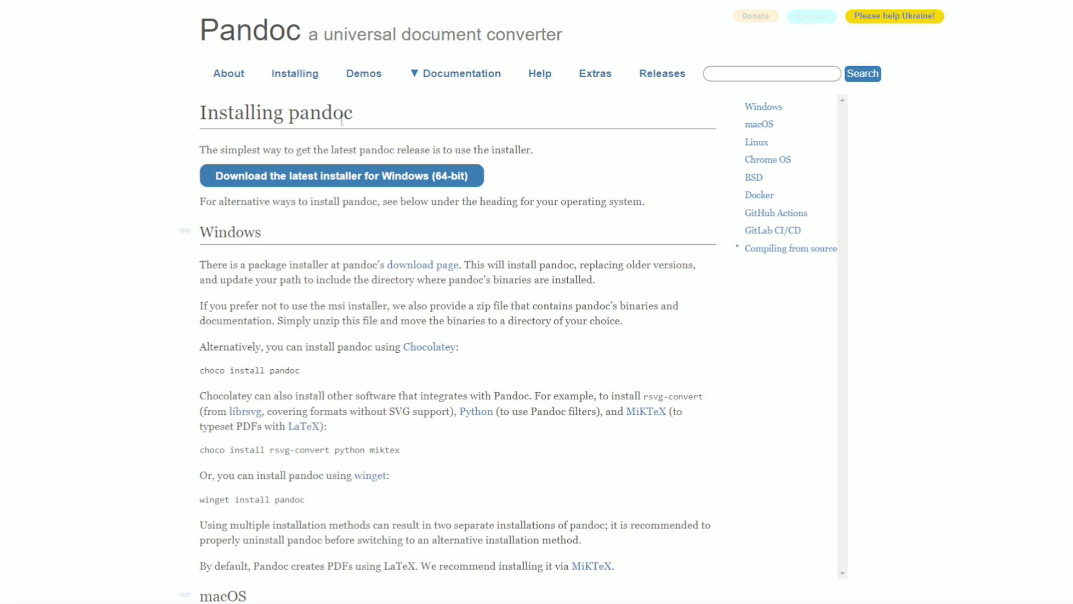
Step: Look through Pandoc's installation instructions for Windows, macOS and Linux
scroll(290, 249, down, 8)
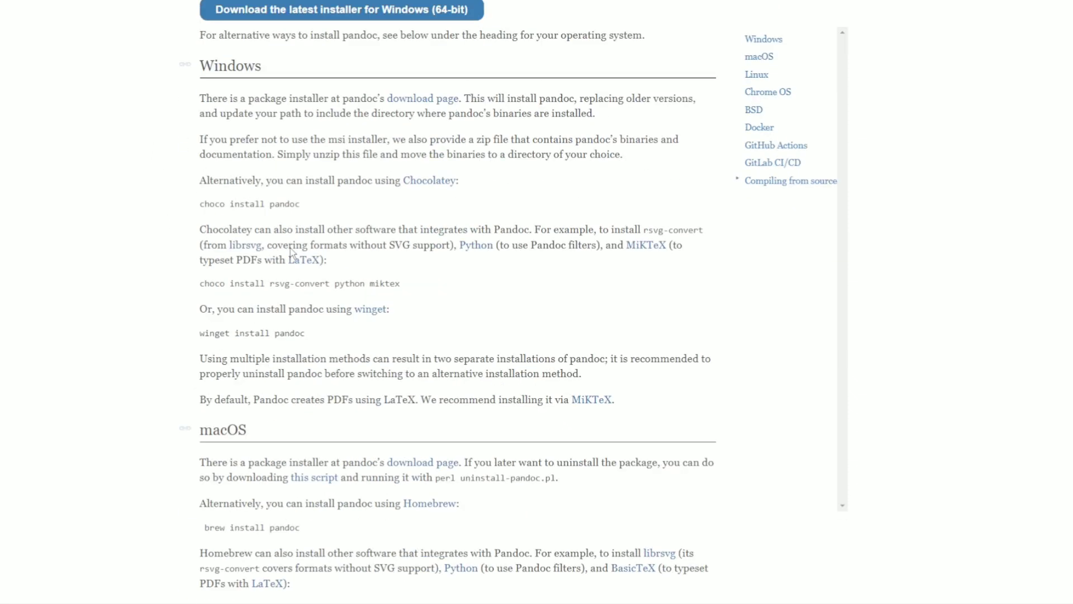
scroll(295, 244, down, 7)
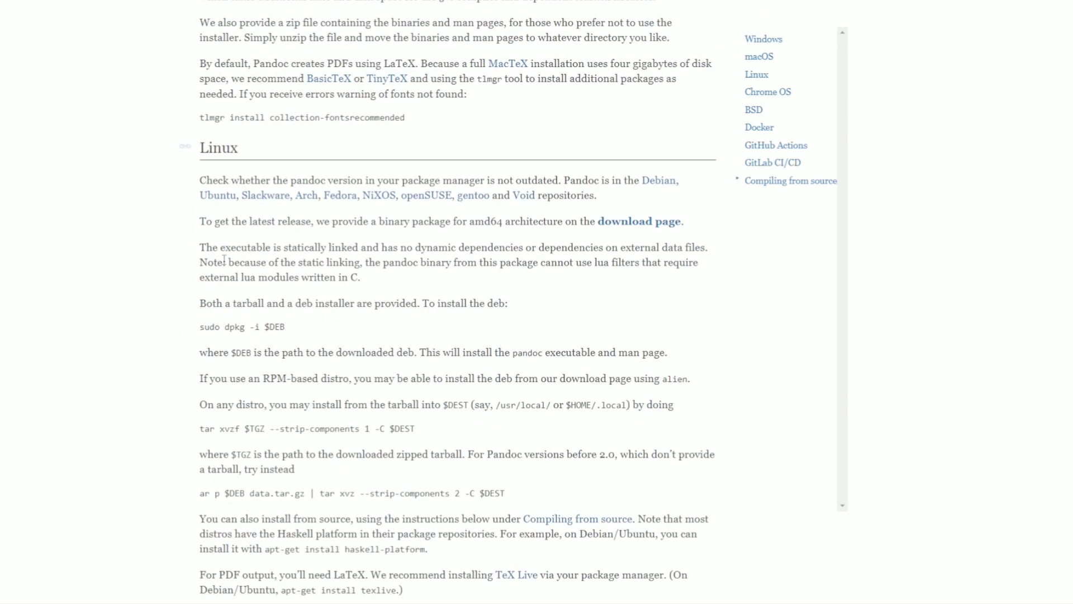
scroll(315, 298, down, 1)
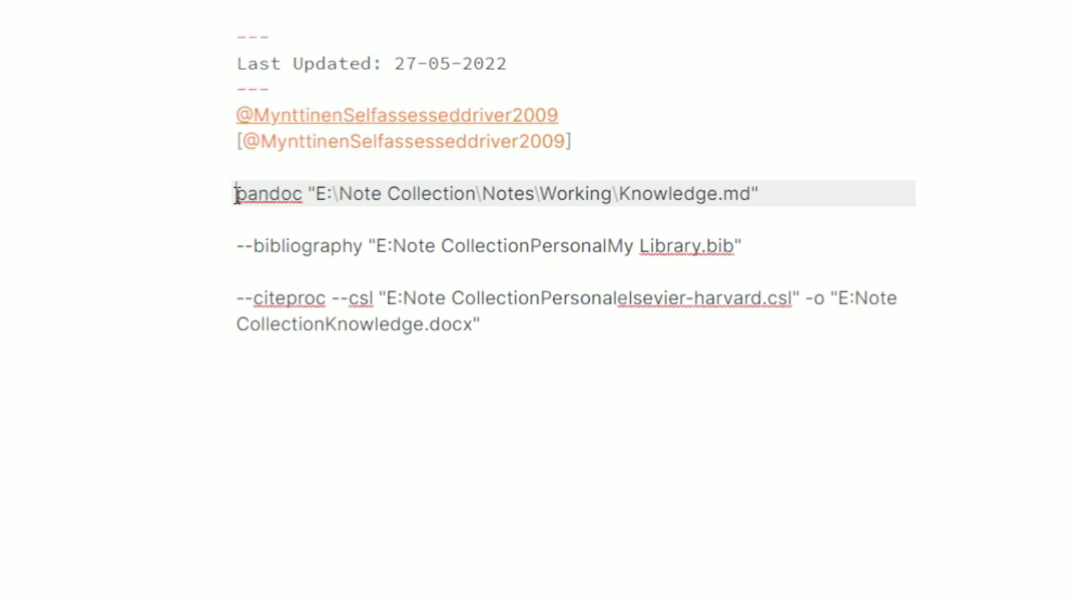
Step: Review the pandoc command's input path in Example note and replace the file name Knowledge with "Example note"
drag(235, 194, 306, 199)
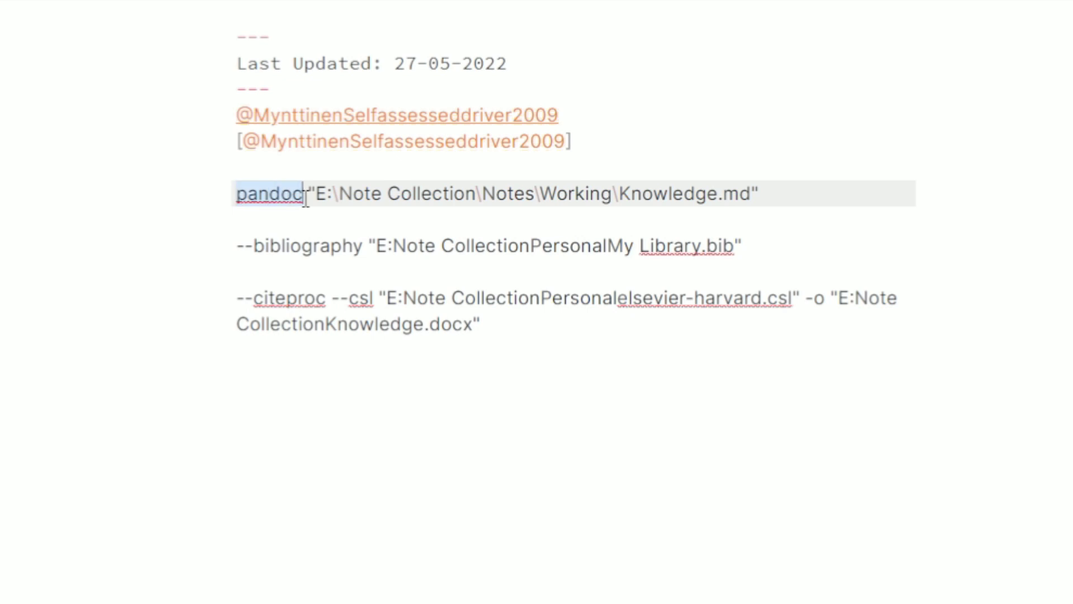
click(307, 196)
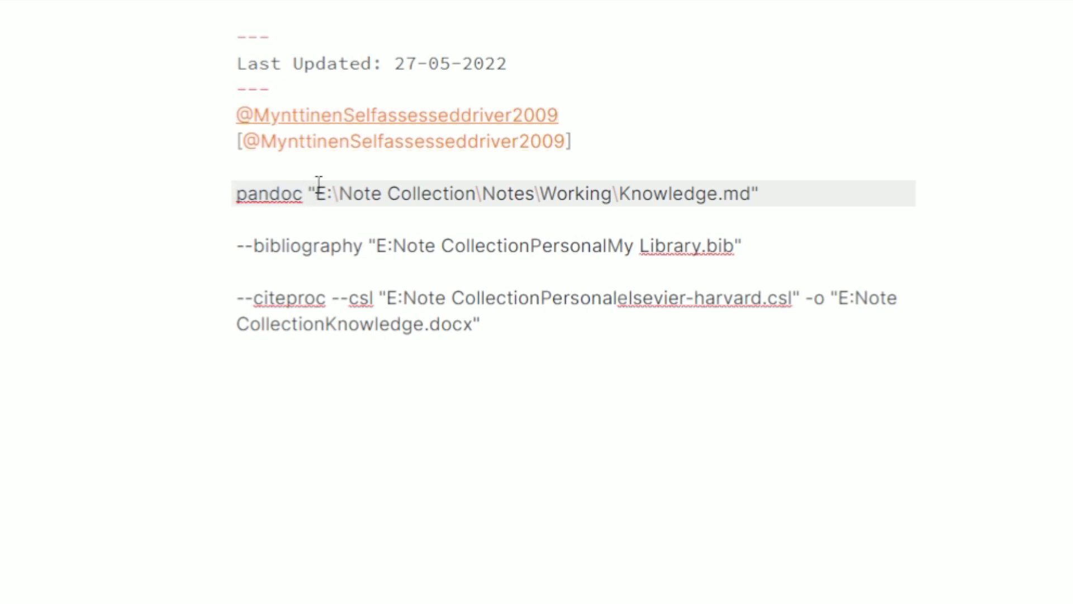
drag(316, 193, 755, 196)
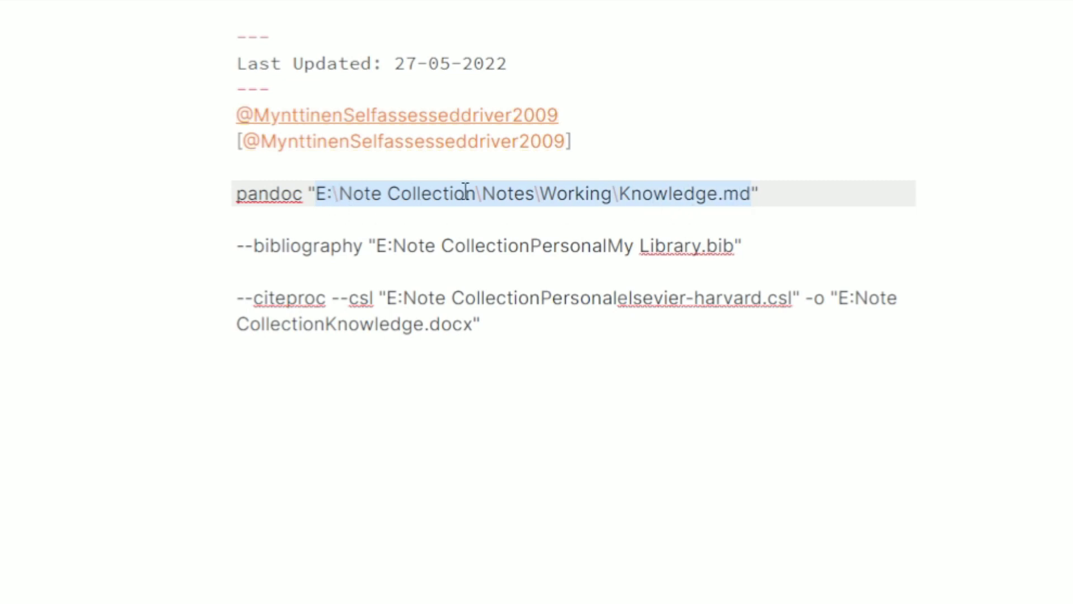
click(642, 199)
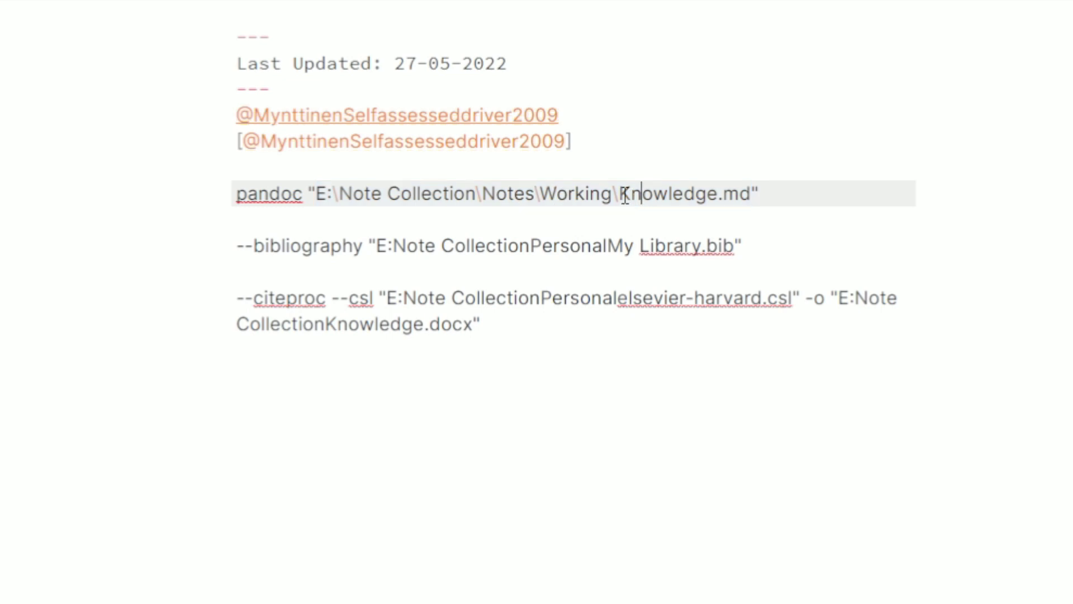
drag(620, 195, 717, 194)
text(Example note)
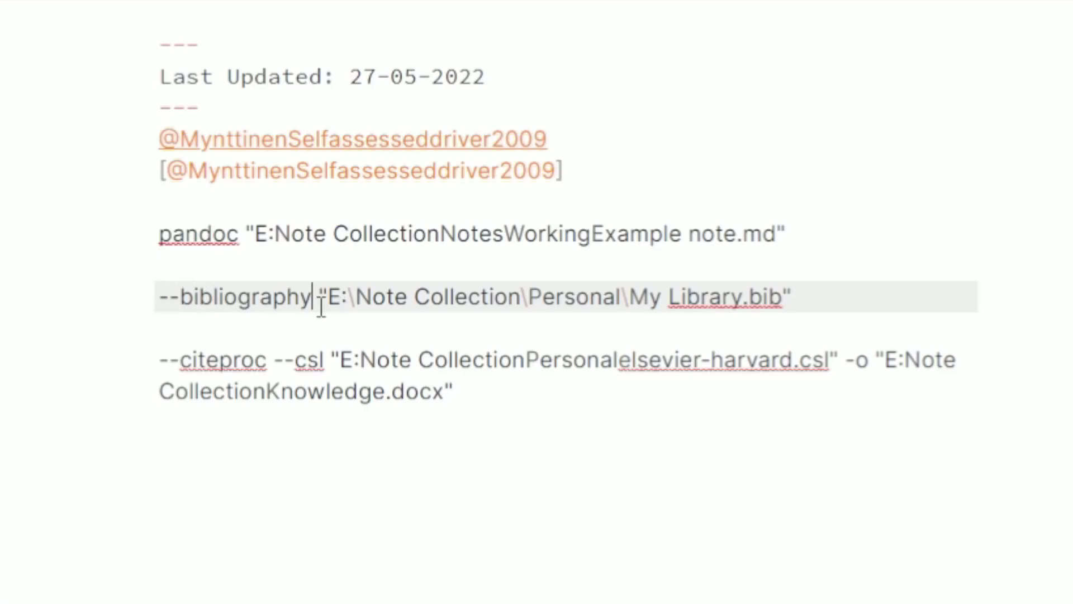
Step: Review the bibliography path to My Library.bib, check the file in the Personal folder, and highlight the CSL path to elsevier-harvard.csl
drag(327, 296, 783, 296)
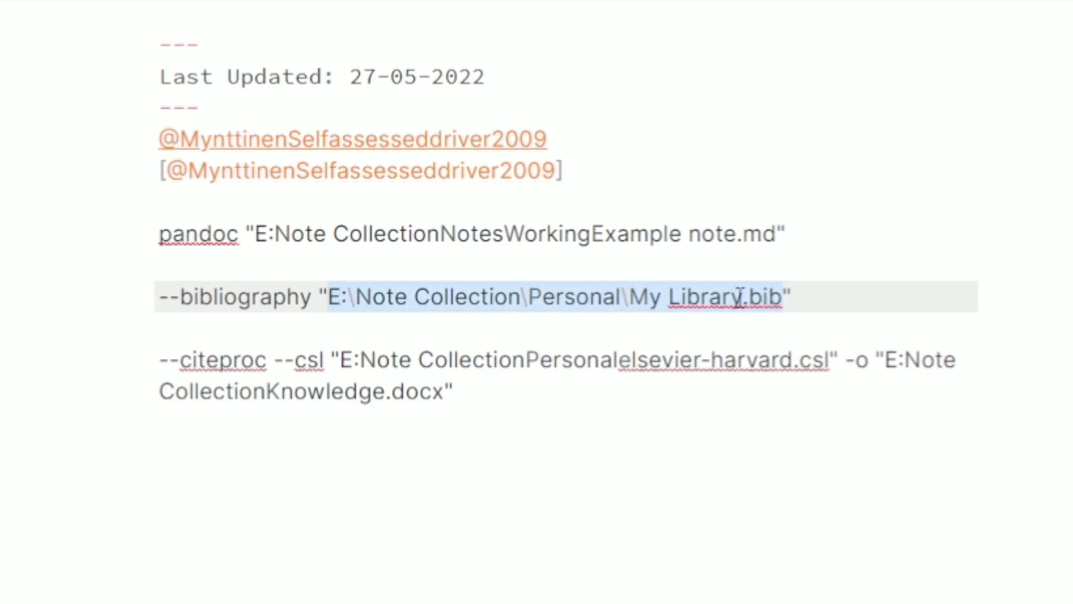
click(557, 297)
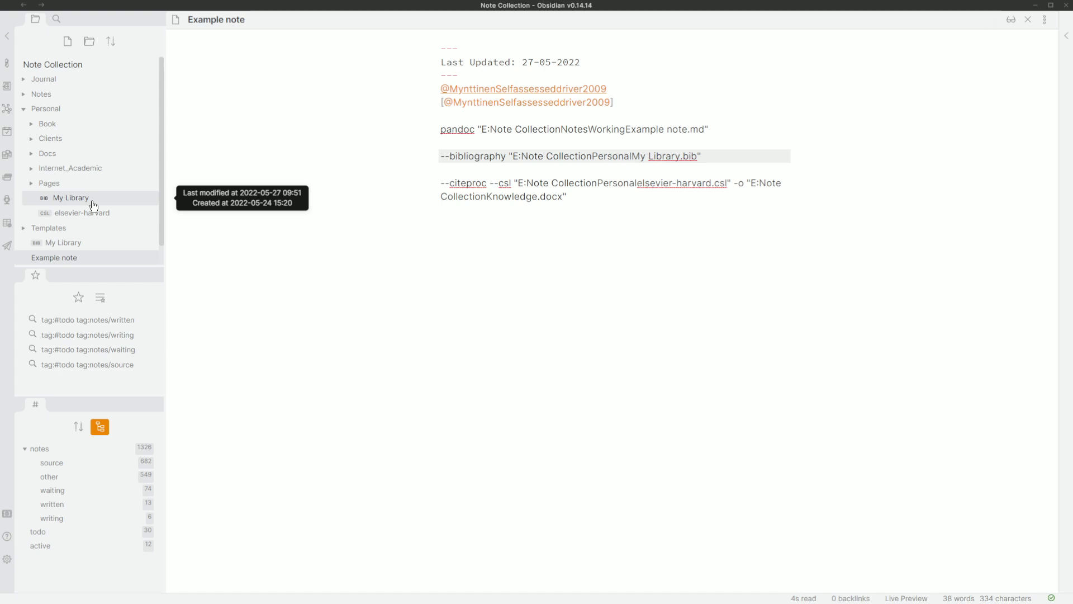
click(475, 183)
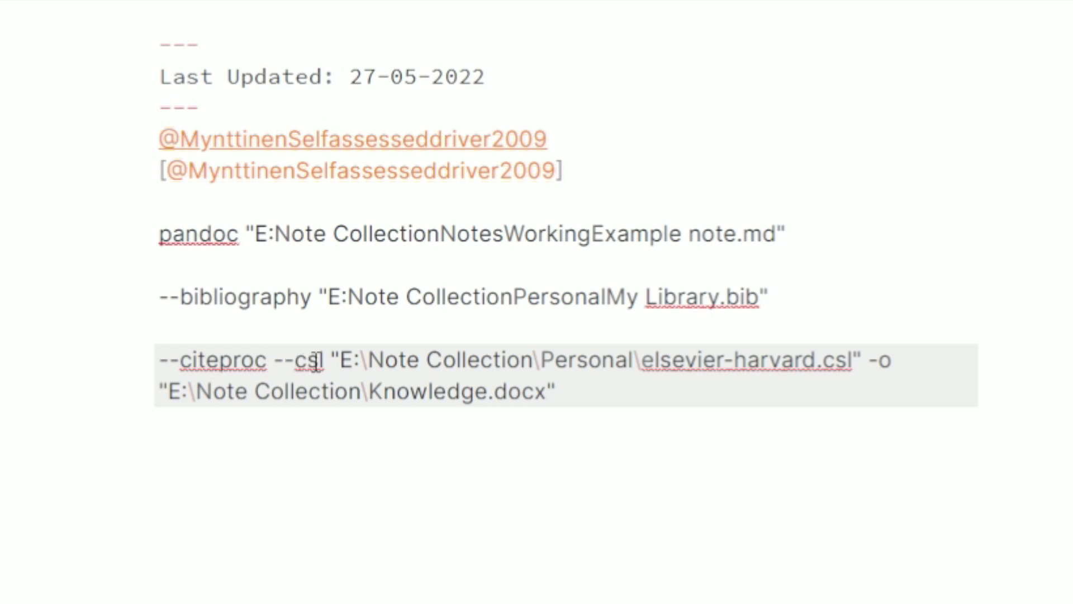
drag(341, 362, 853, 363)
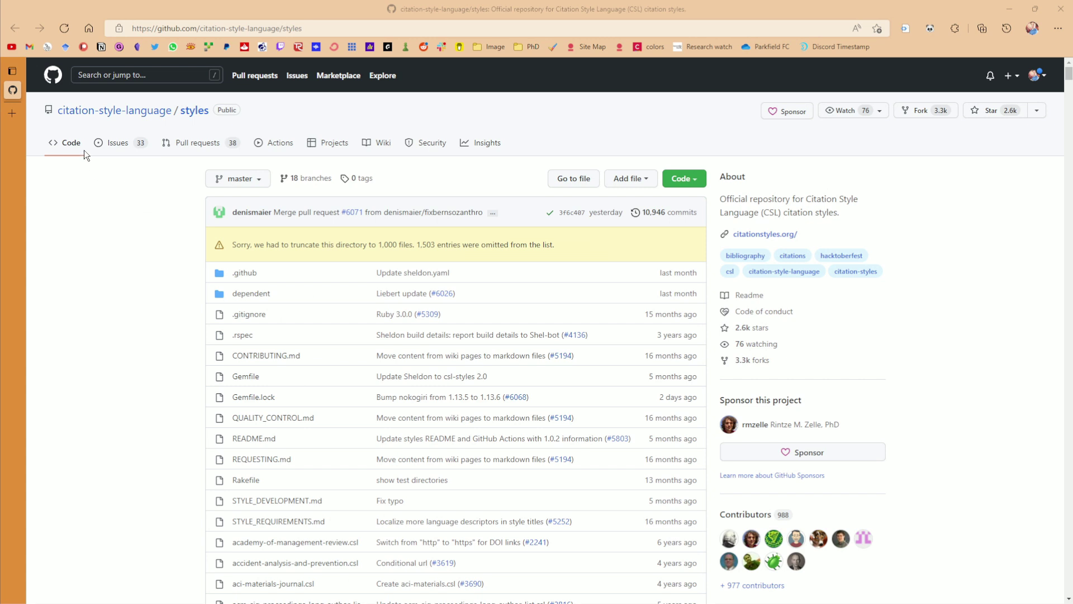
Step: In the citation-style-language/styles repository, open acta-physica-sinica.csl in raw form, decline adding it to Zotero, and copy its URL
mouse_move(127, 115)
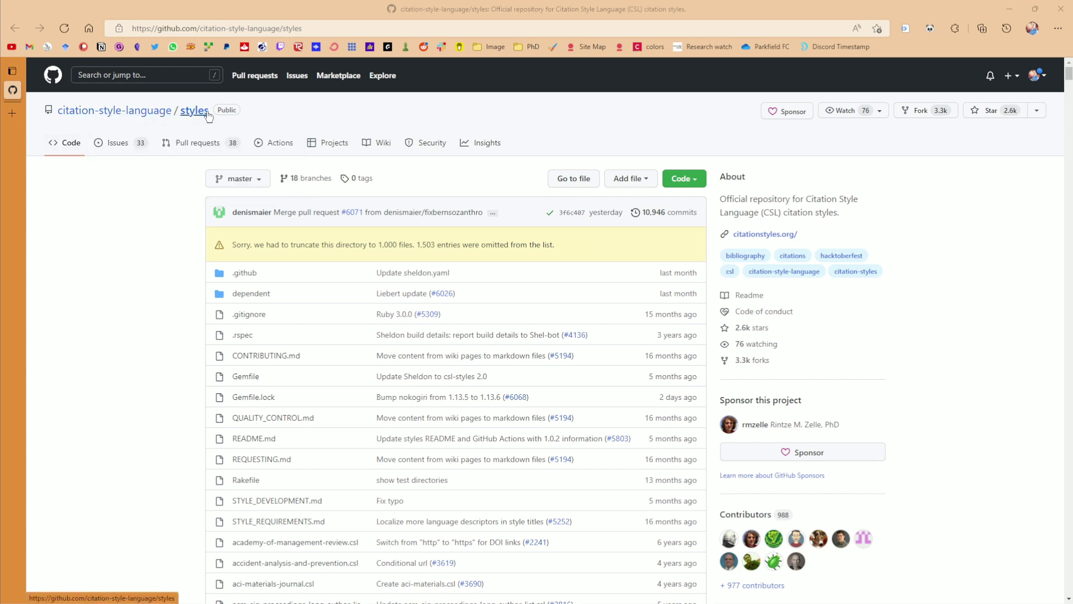
scroll(163, 260, down, 15)
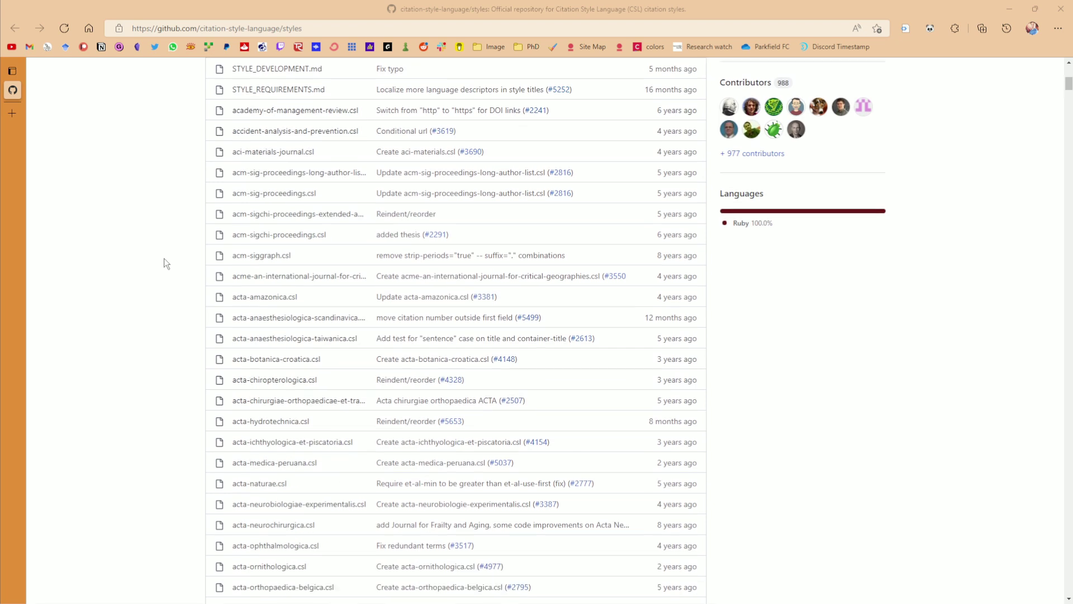
click(271, 345)
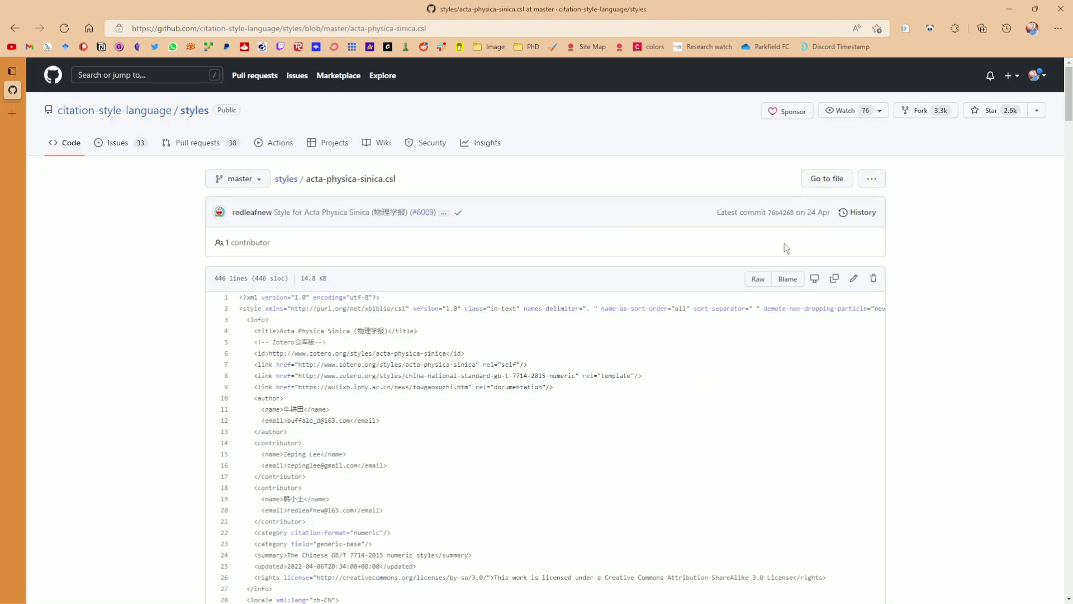
click(760, 287)
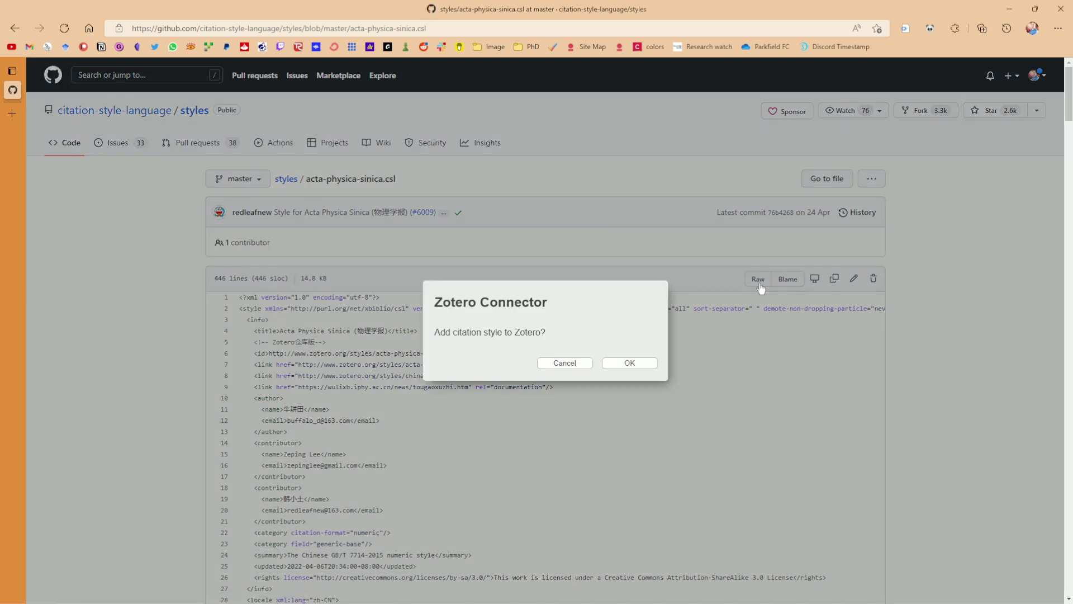
click(565, 367)
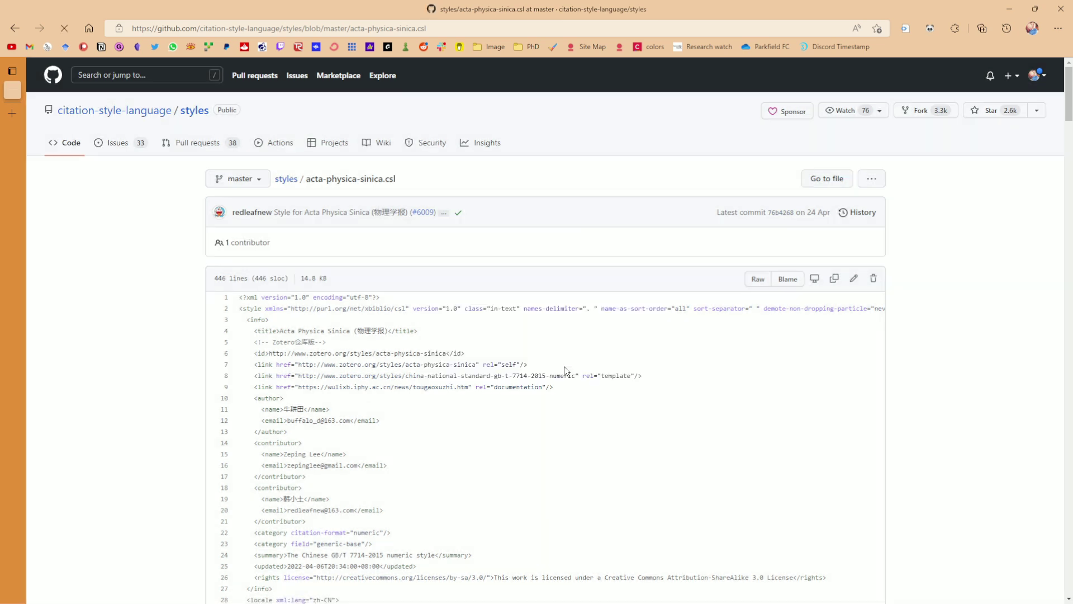
click(226, 29)
key(ctrl+c)
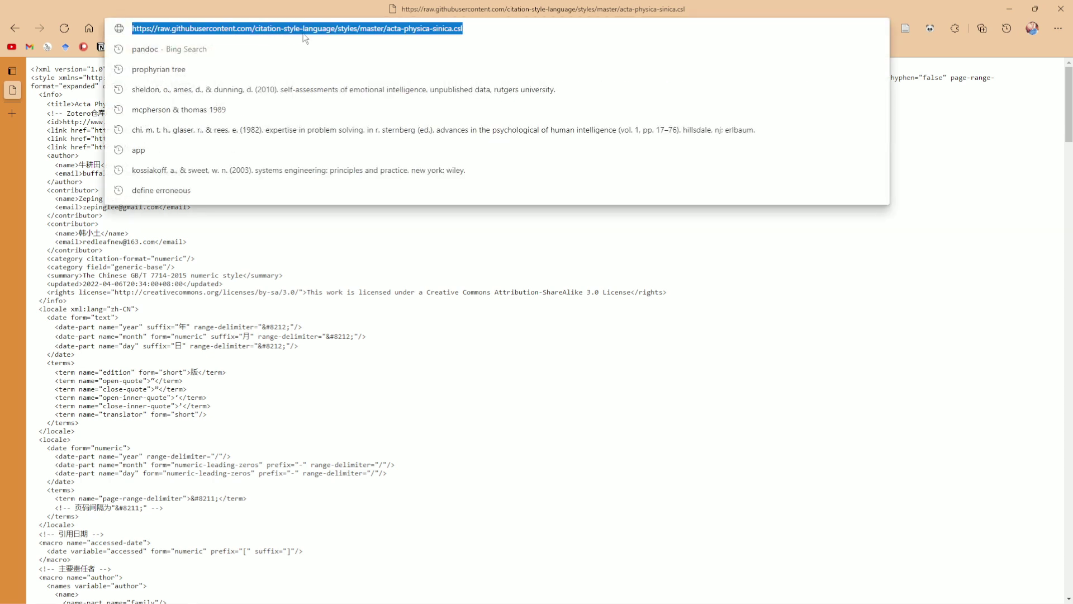
Step: In Obsidian's Example note, replace the highlighted CSL path with the copied raw acta-physica-sinica.csl URL, and switch to Zotero
key(alt+Tab)
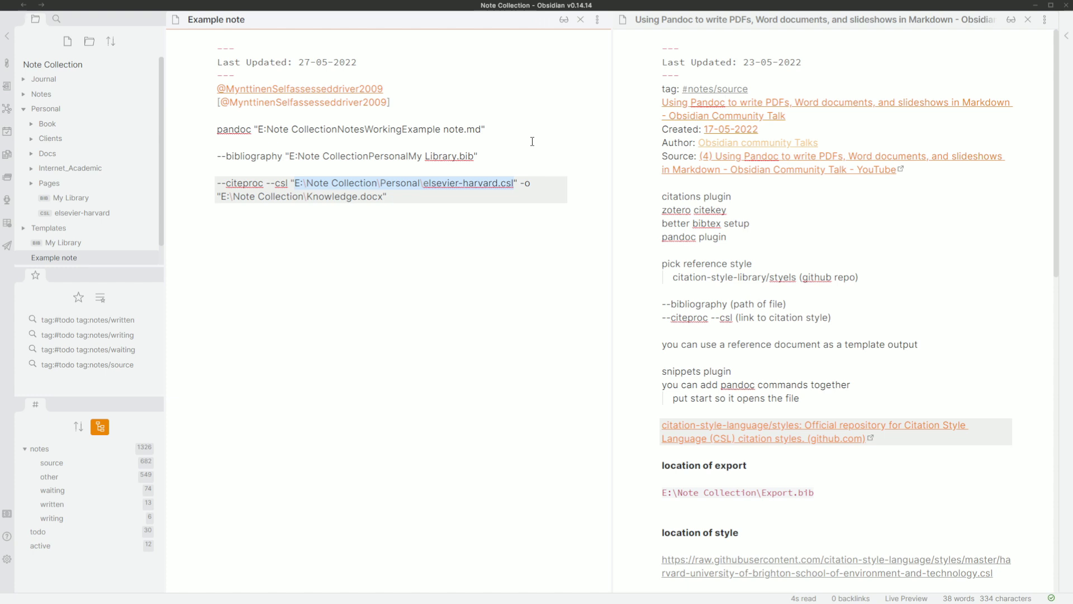
key(ctrl+v)
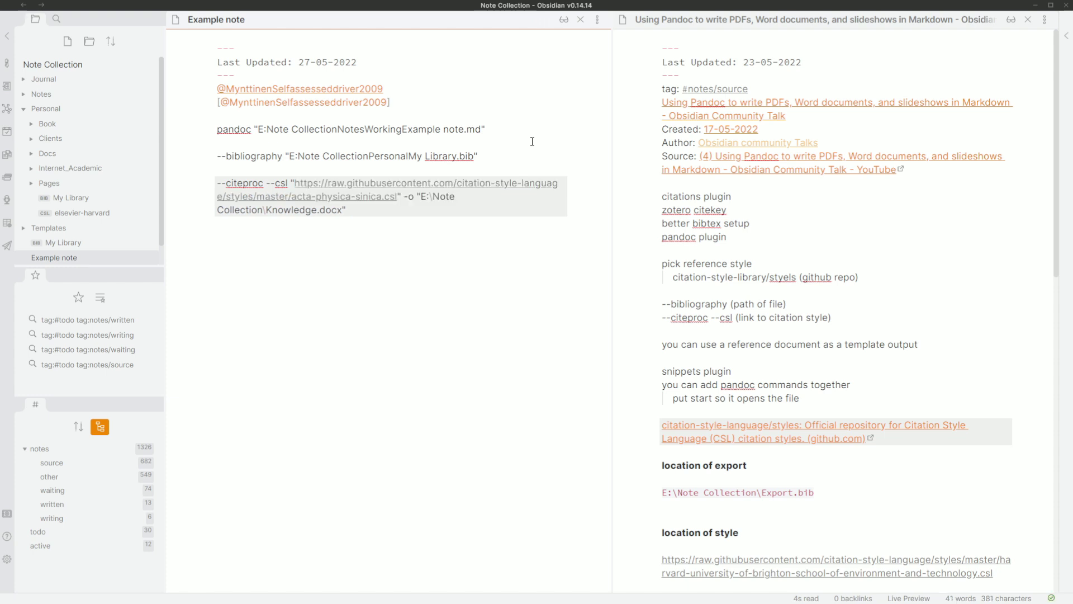
key(alt+Tab)
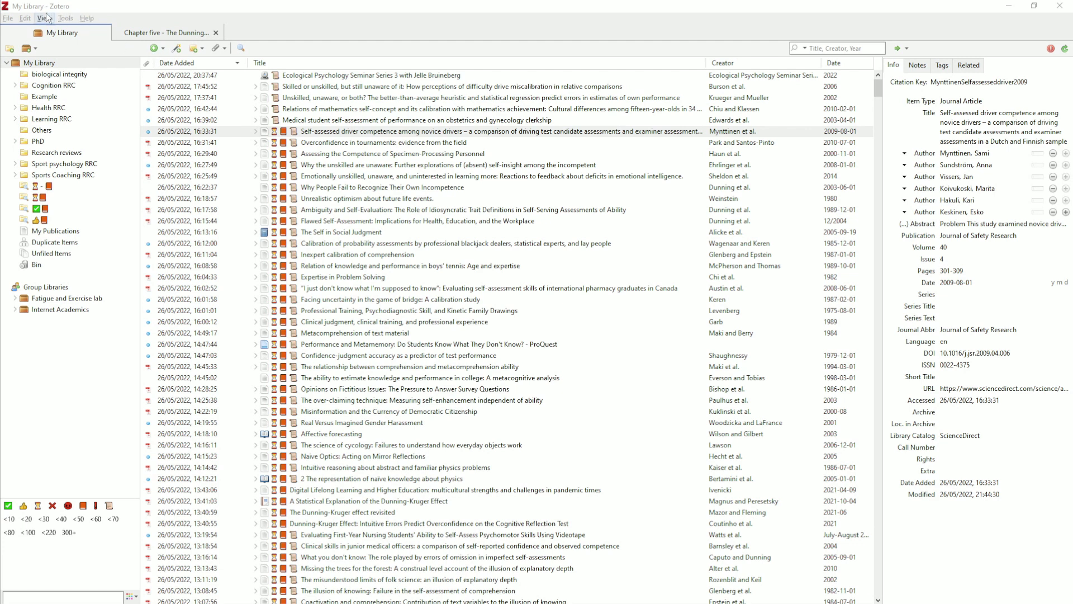
Step: Open Zotero's citation style preferences, view Elsevier - Harvard (with titles) in the Style Editor, and save the style as a file
click(26, 18)
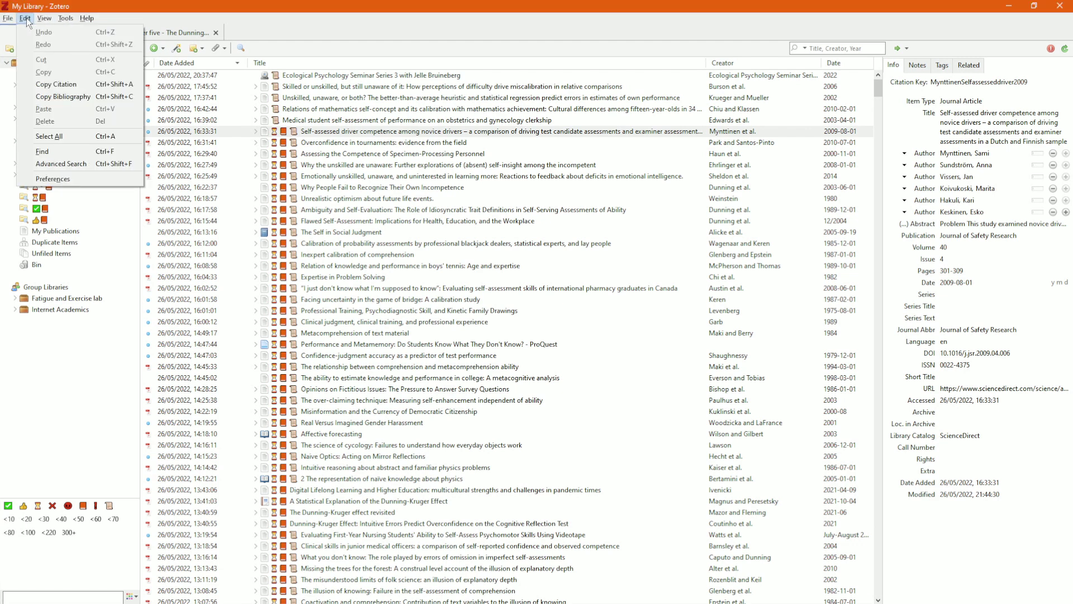
click(68, 178)
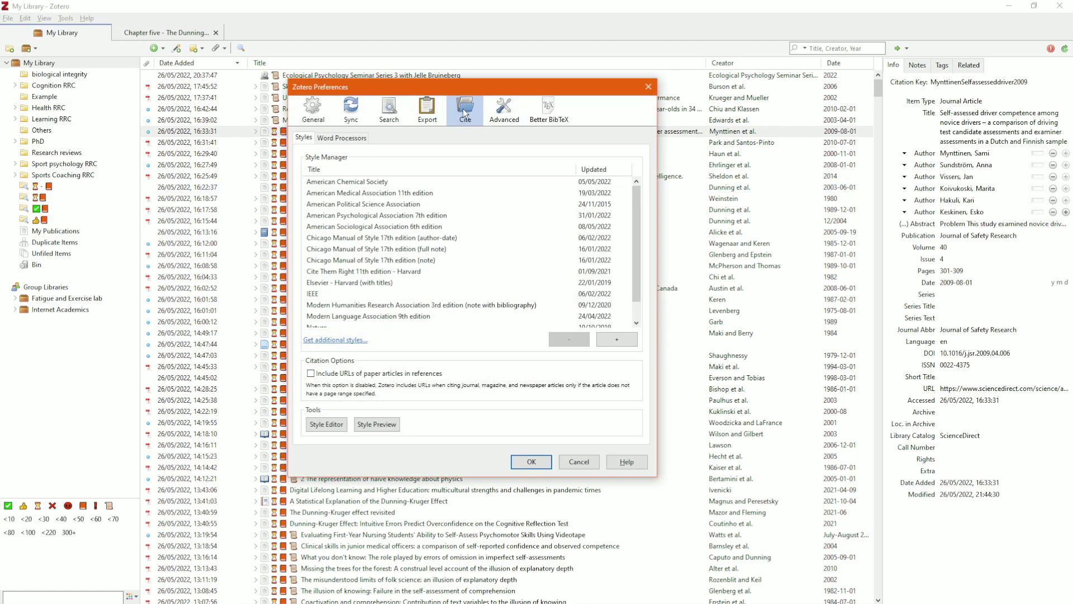
scroll(404, 208, down, 1)
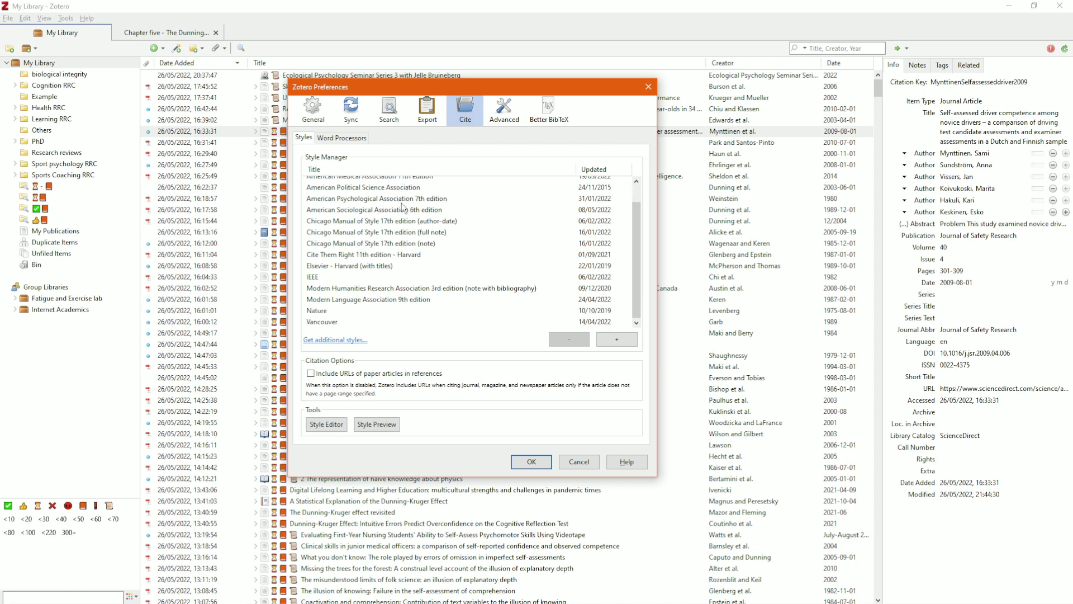
click(358, 267)
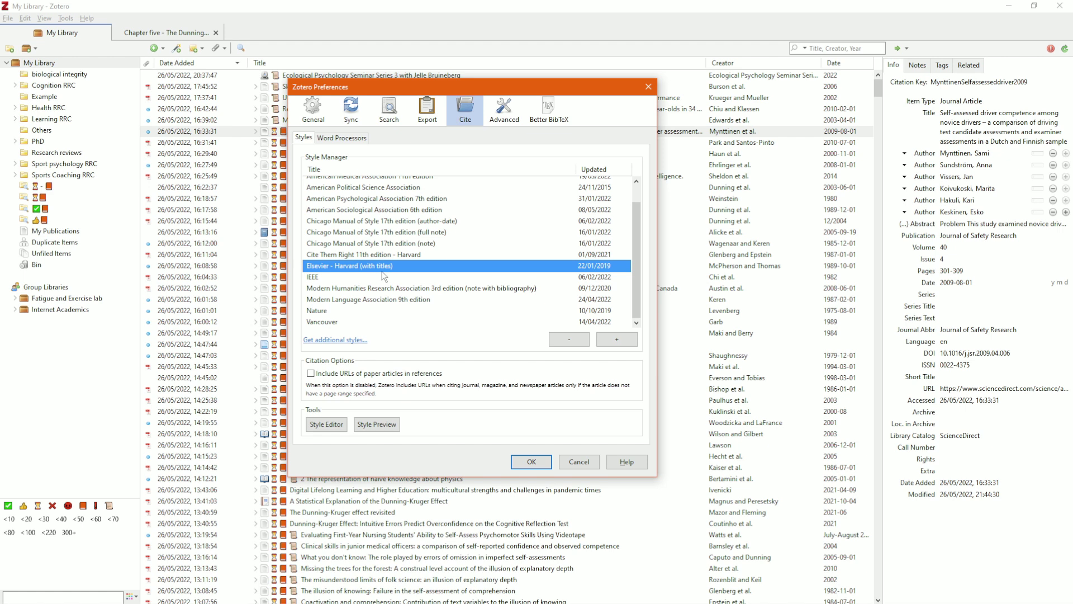
click(335, 425)
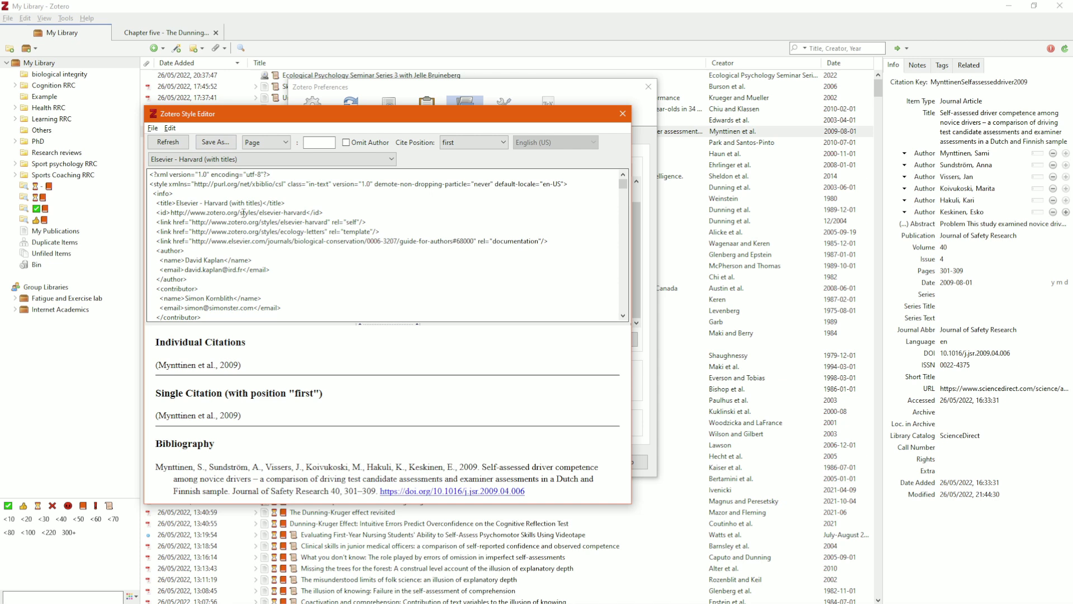
scroll(273, 202, down, 15)
scroll(273, 202, down, 5)
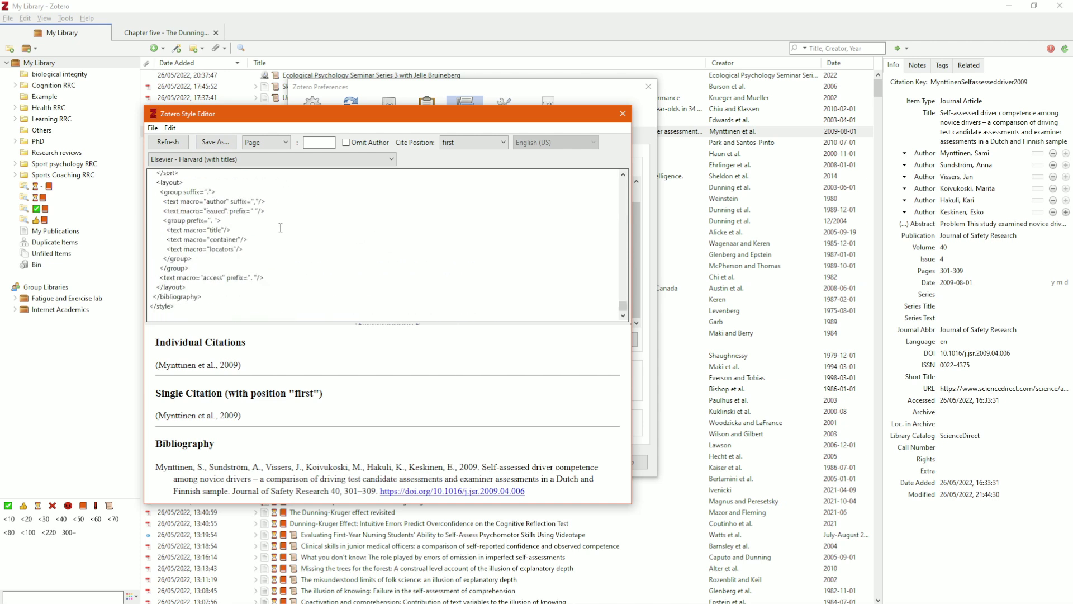
click(219, 142)
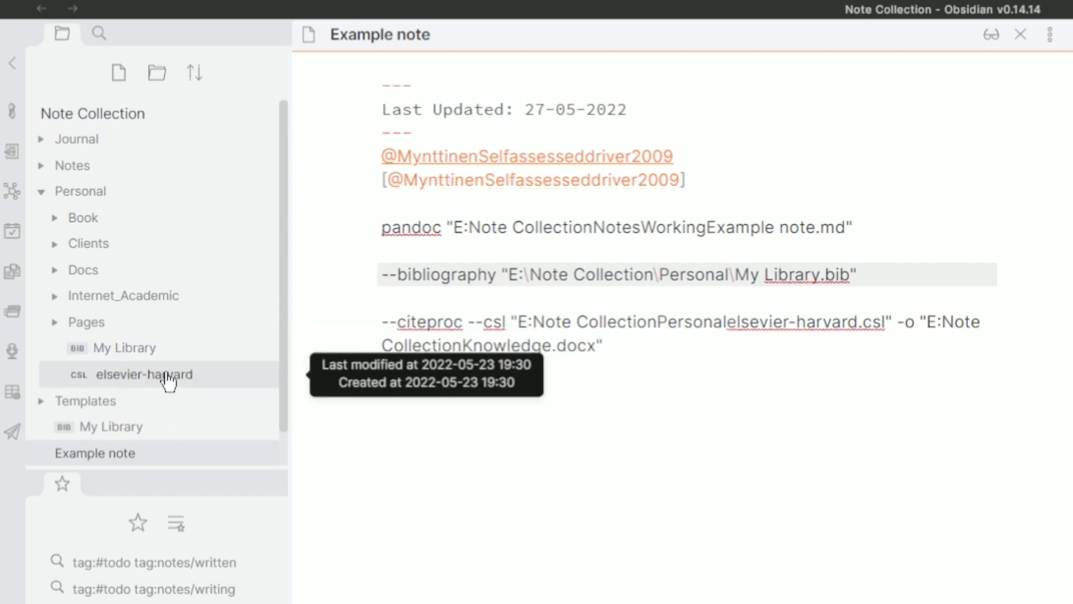
Step: In Obsidian's Example note, change the pandoc output file name to "Example note" and join the command's parts into one continuous line
drag(520, 322, 895, 322)
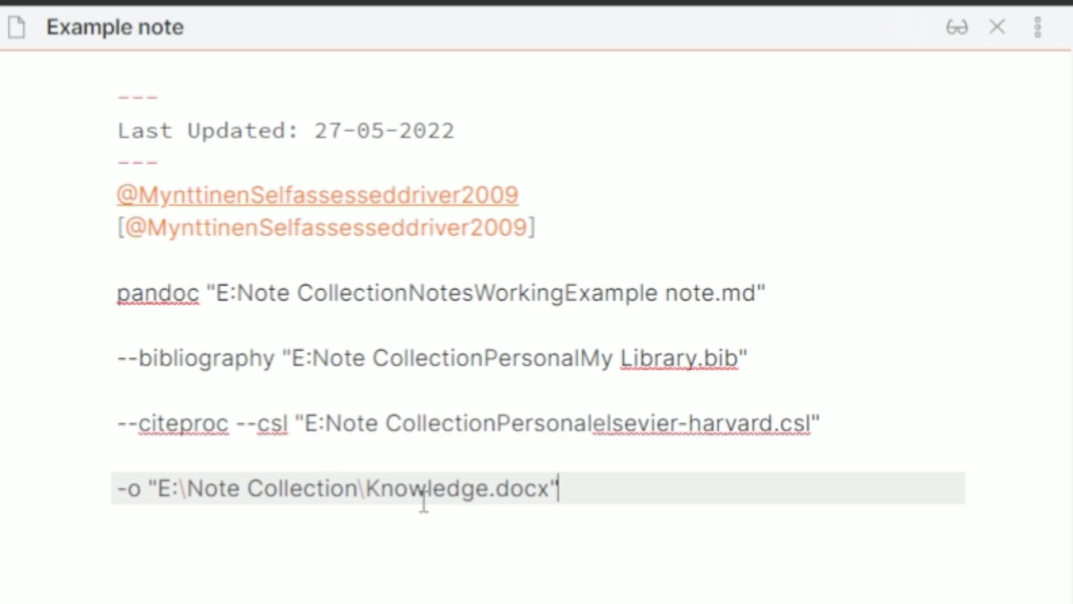
double_click(472, 491)
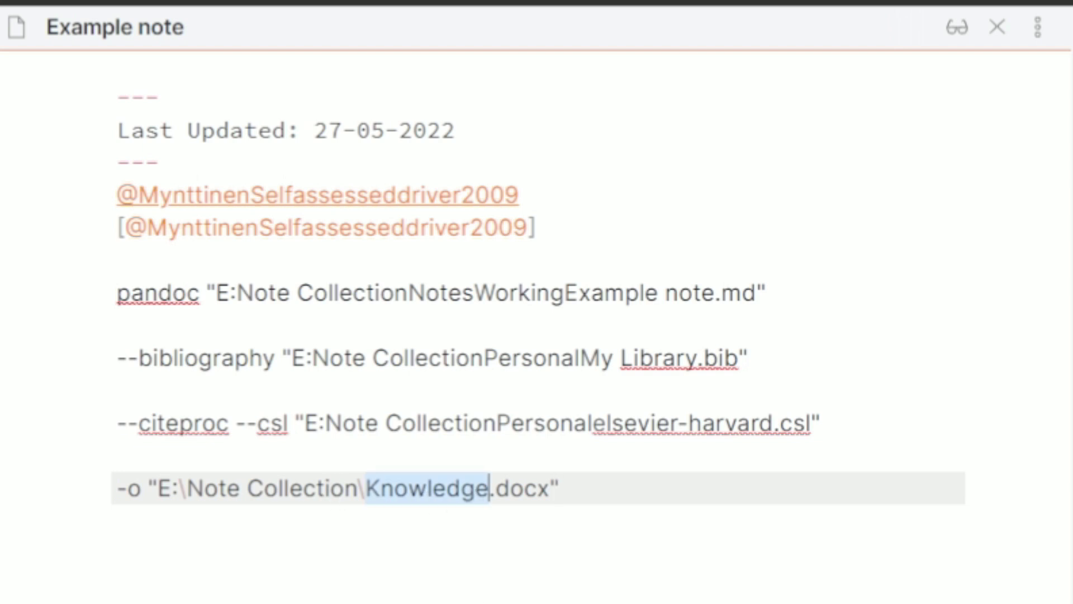
text(Example note)
click(832, 292)
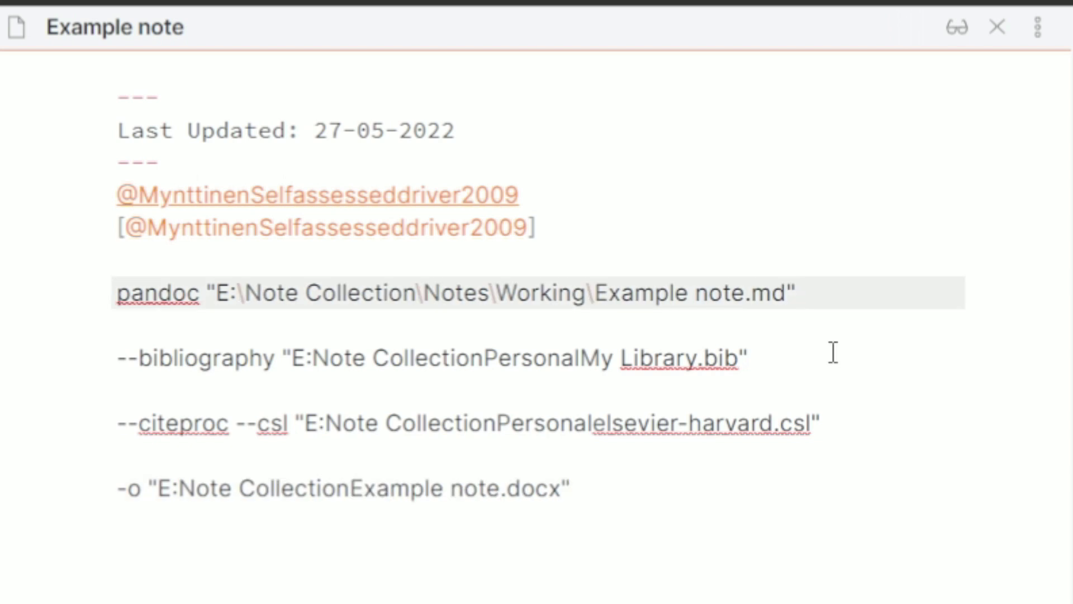
key(Delete)
key(Delete)
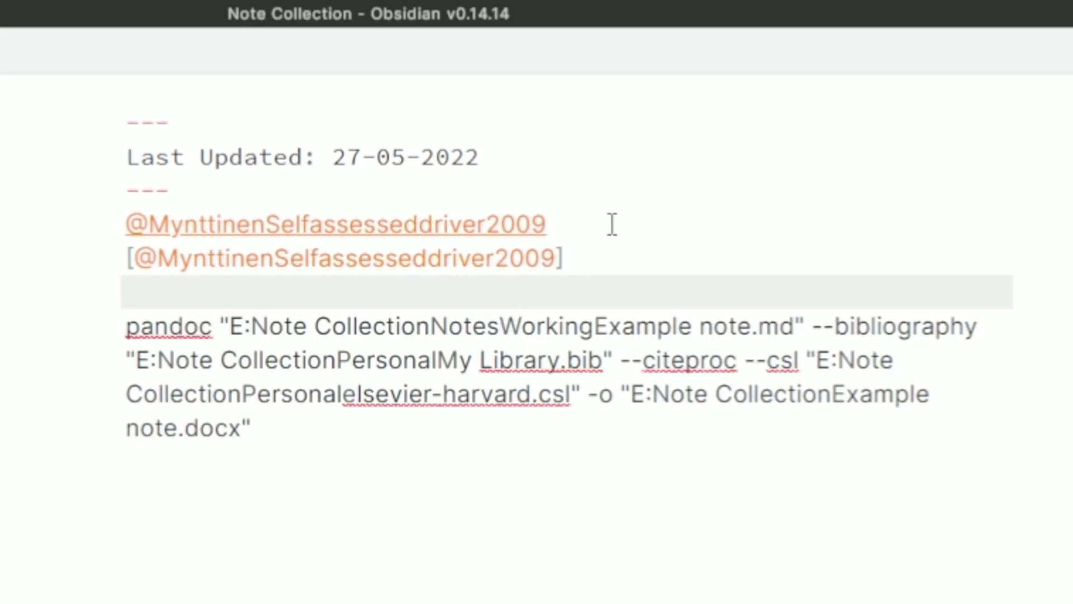
click(612, 224)
key(shift+Home)
text([[)
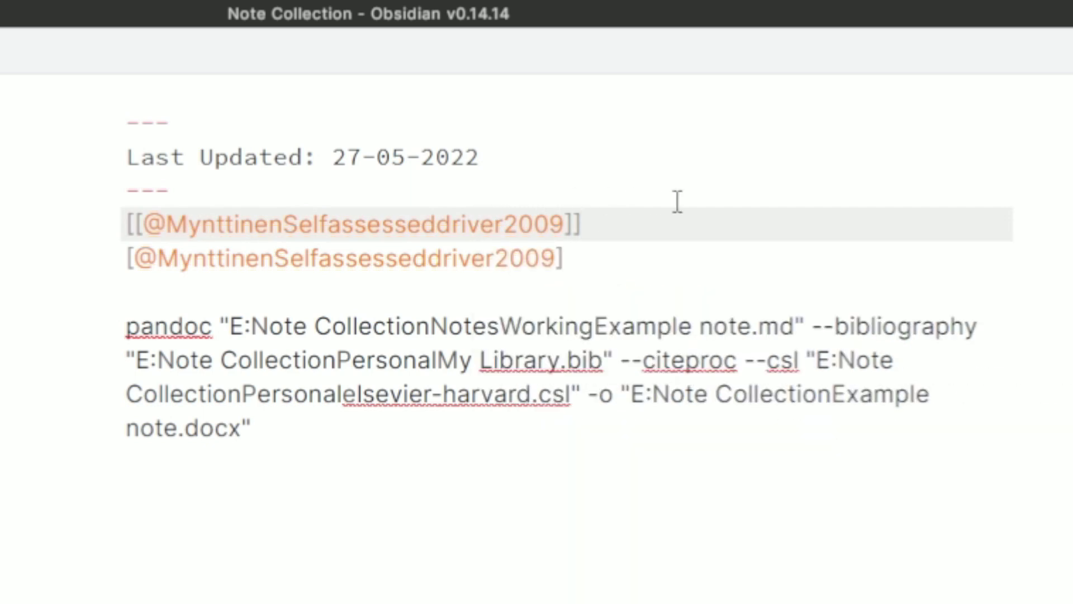
click(600, 253)
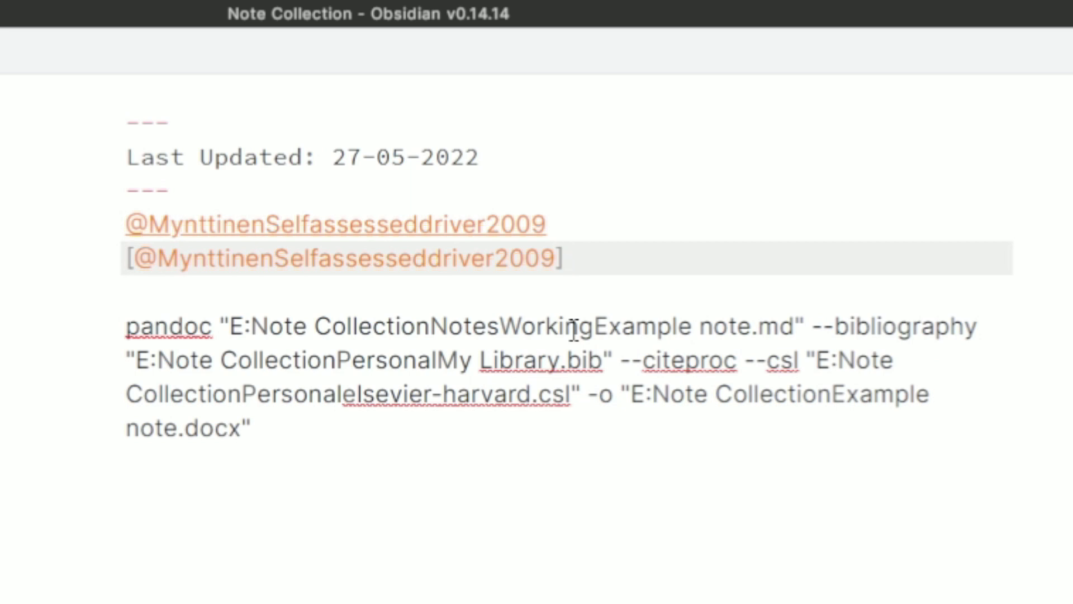
Step: Try to run Example note's full pandoc command in Command Prompt with the input path E:\Note Collection\Notes\Working\Example note.md
triple_click(132, 327)
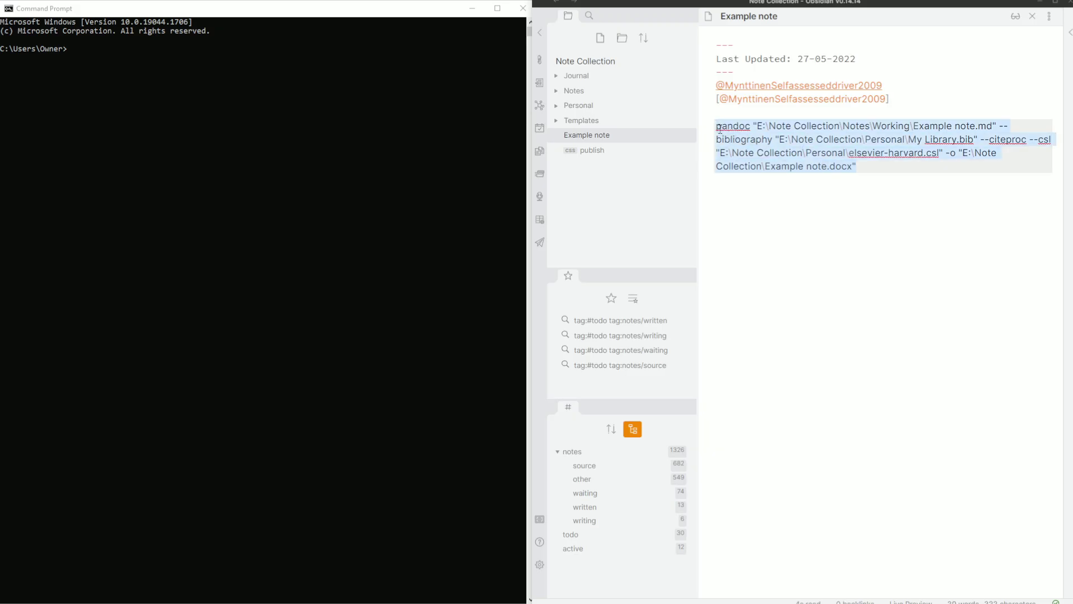
click(292, 83)
text(pandoc "E:\Note Collection\Notes\Working\Example note.md" --bibliography "E:\Note Collection\Personal\My Library.bib" --citeproc --csl "E:\Note Collection\Personal\elsevier-harvard.csl" -o "E:\Note Collection\Example note.docx")
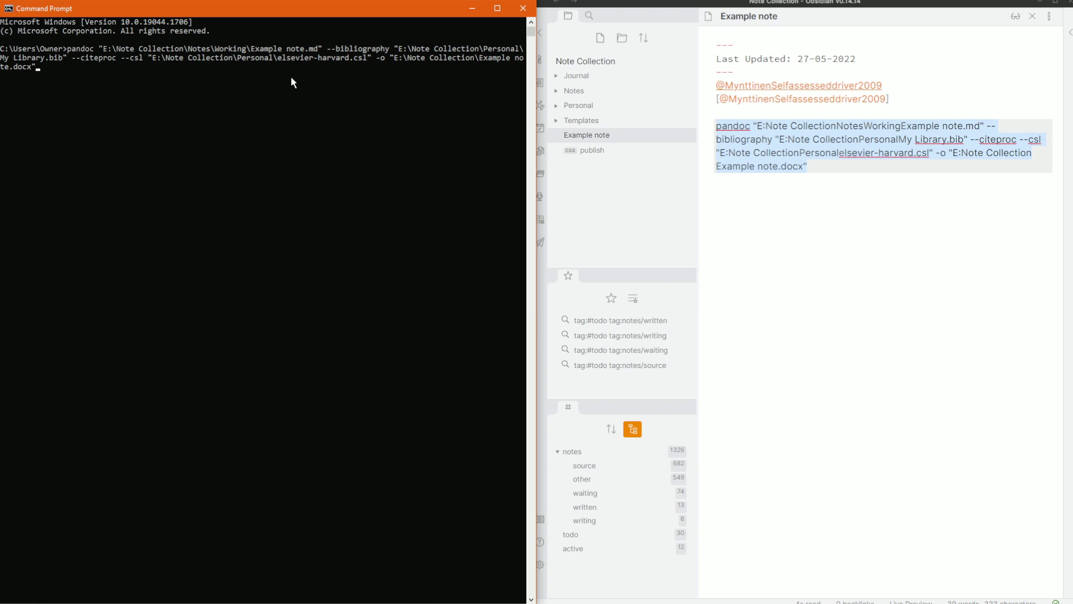
key(Return)
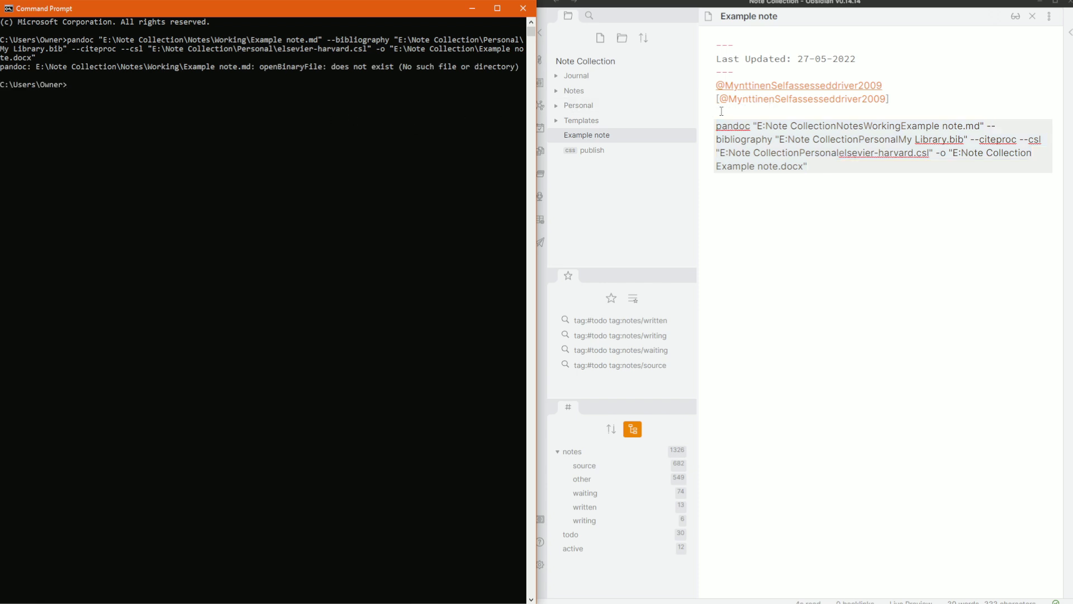
Step: Remove Notes\Working\ from the pandoc command's input path in Example note and rerun the corrected command in Command Prompt
click(901, 127)
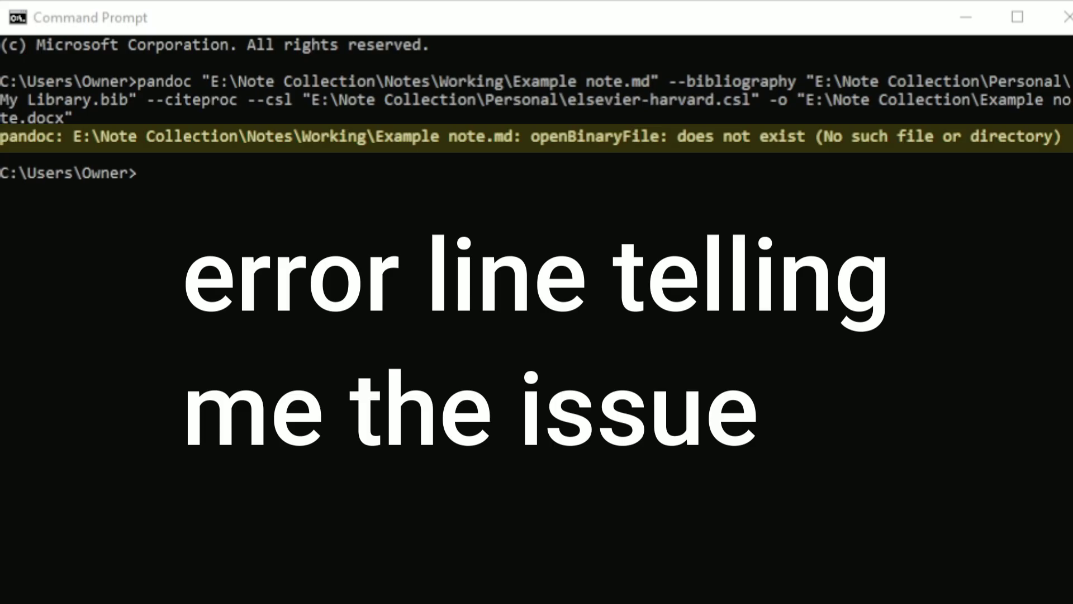
key(BackSpace)
key(BackSpace)
key(BackSpace)
key(BackSpace)
key(BackSpace)
key(BackSpace)
key(BackSpace)
key(BackSpace)
key(BackSpace)
key(BackSpace)
key(BackSpace)
key(BackSpace)
key(BackSpace)
key(BackSpace)
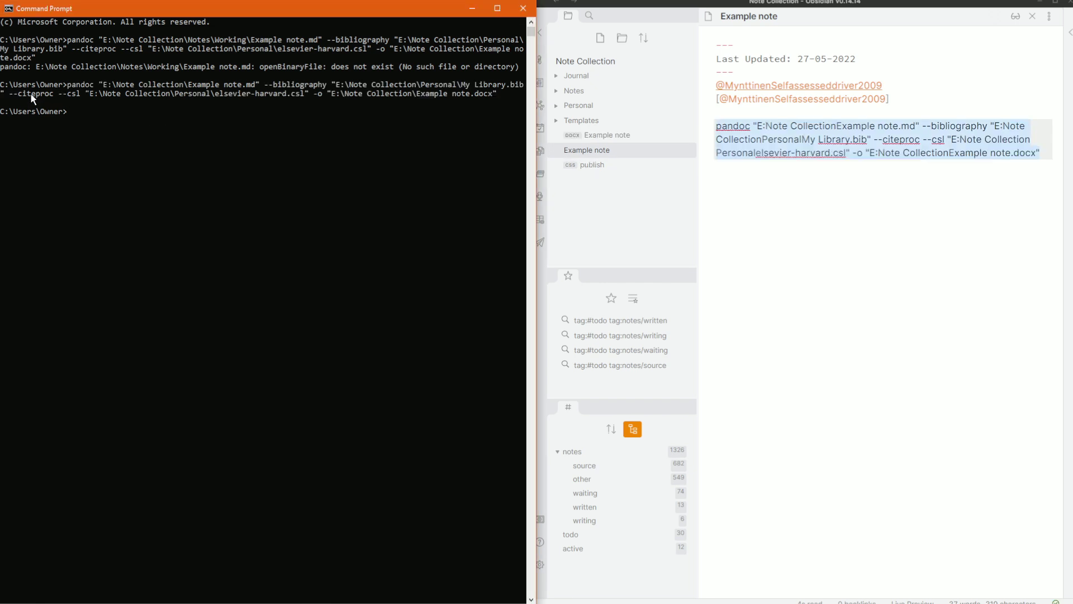
Step: Open the exported Example note document in Word and examine its two in-text citations, the pandoc command text and the bibliography entry
click(620, 144)
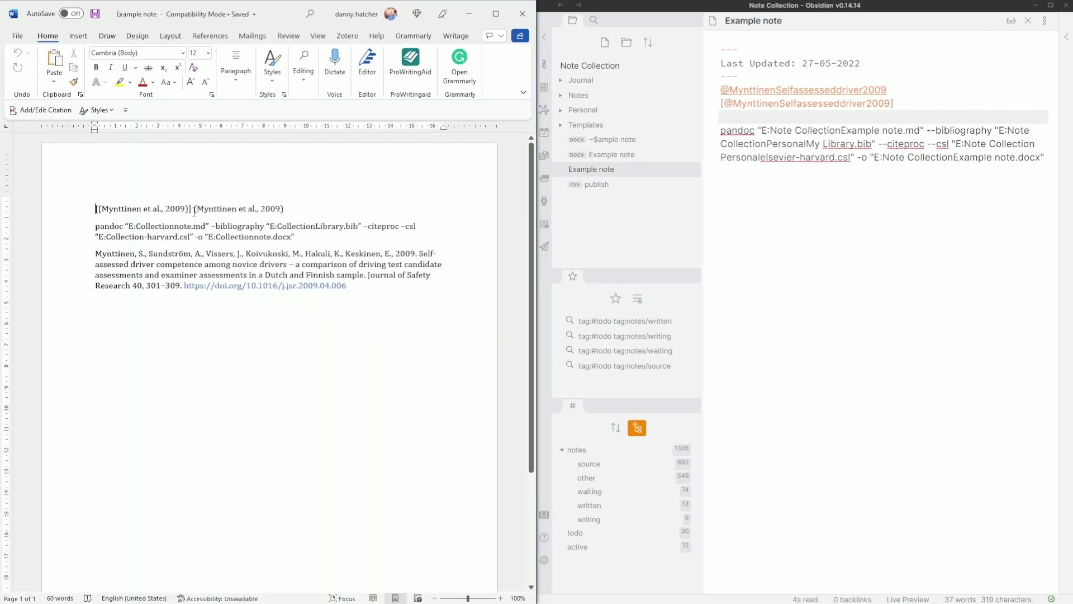
drag(192, 210, 111, 210)
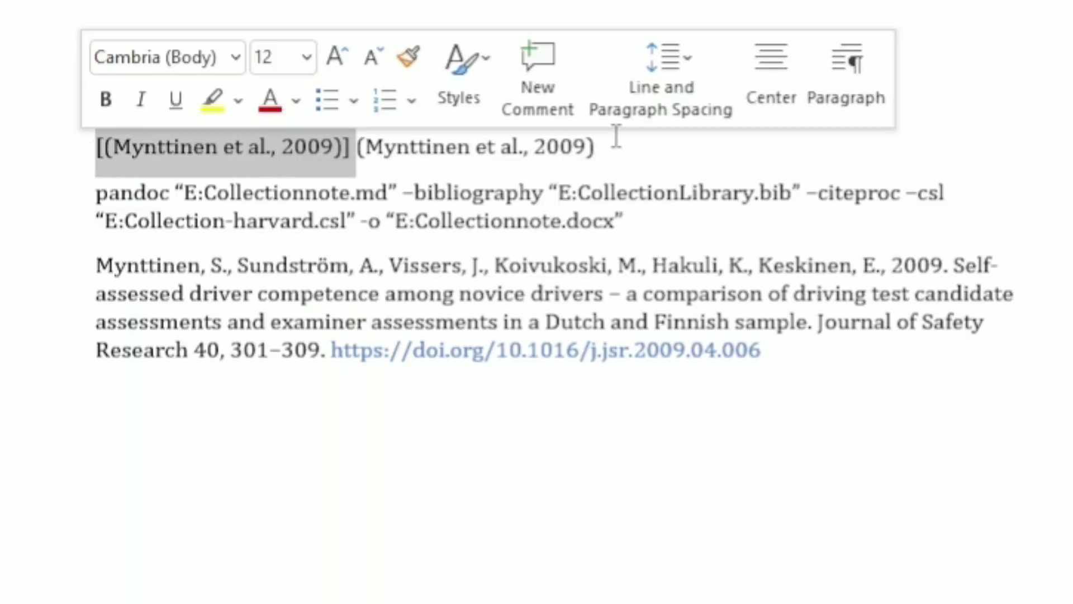
click(292, 207)
drag(576, 146, 89, 152)
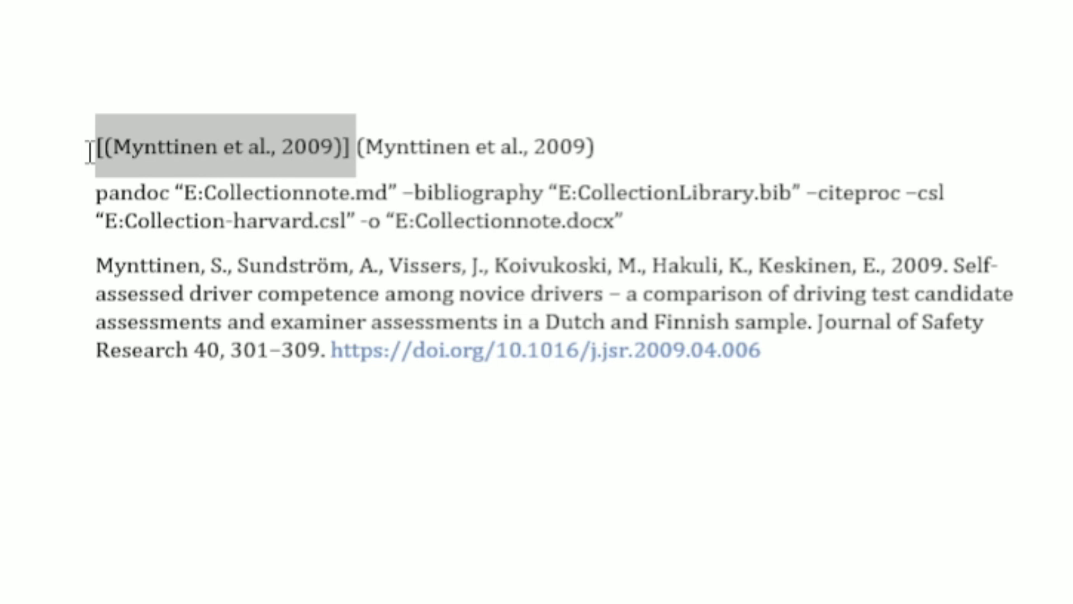
drag(357, 146, 594, 147)
drag(627, 221, 79, 210)
drag(95, 266, 426, 325)
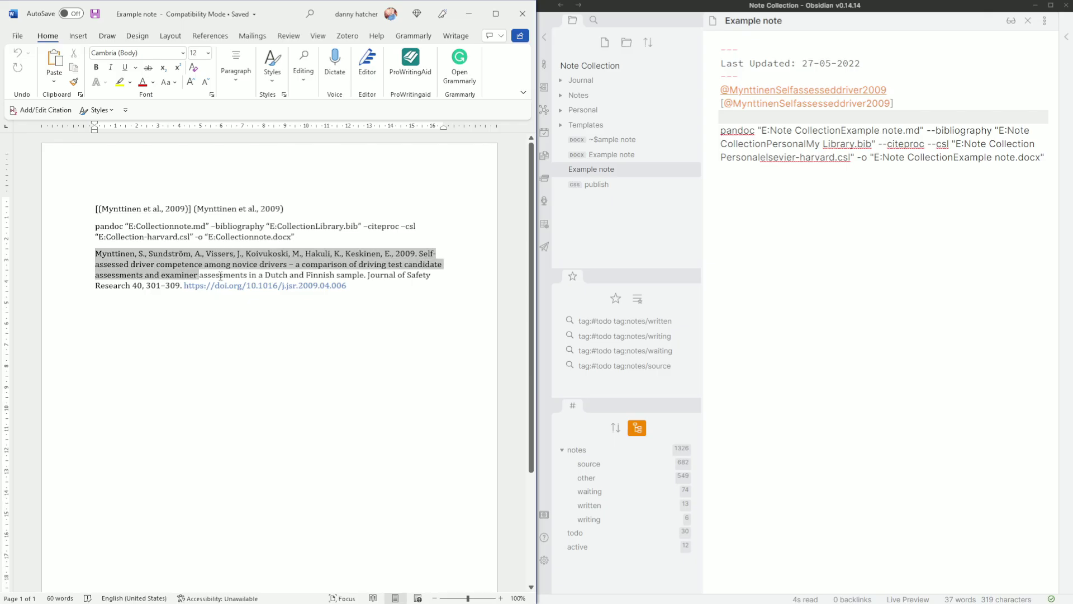
drag(220, 276, 366, 284)
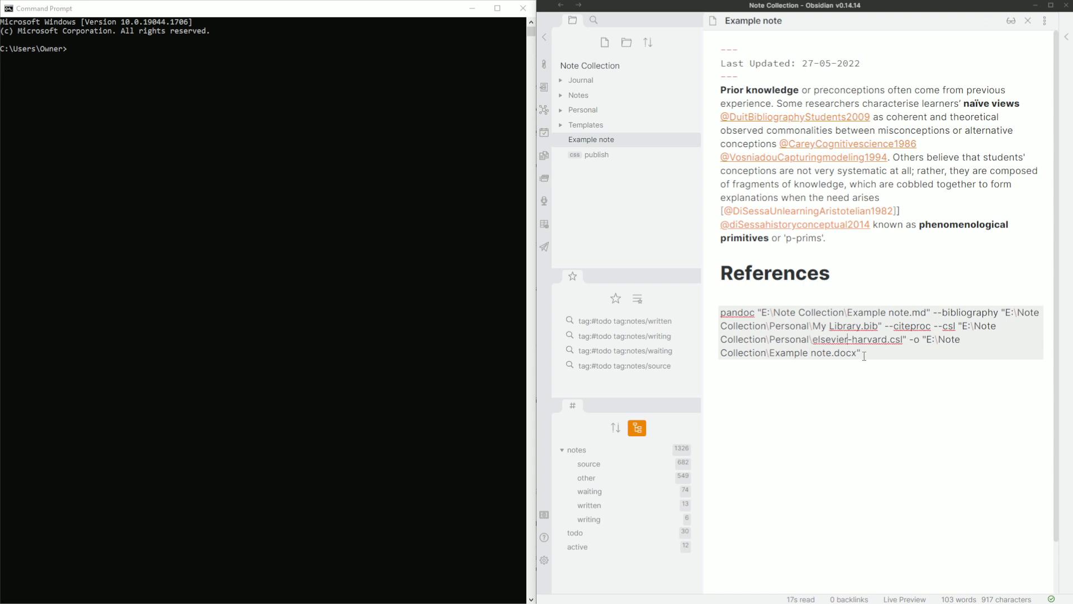
Step: Copy the pandoc command below the References heading in Example note and run it in Command Prompt
drag(865, 356, 724, 314)
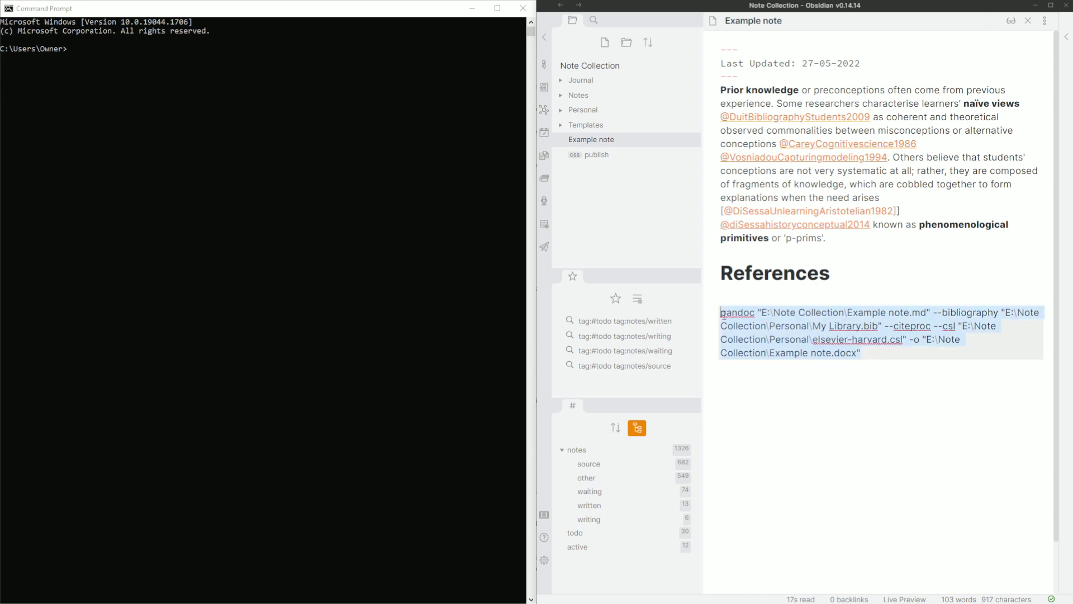
key(ctrl+c)
right_click(182, 78)
key(Return)
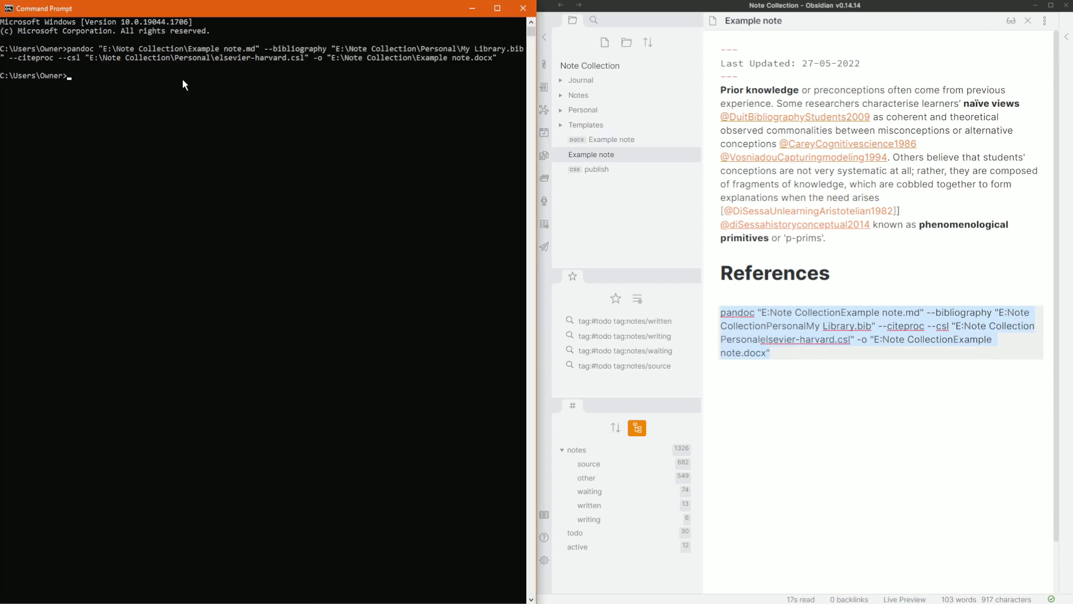
Step: Open the newly exported Example note document in Word and compare its citations and reference list with the Obsidian note
click(622, 144)
triple_click(151, 323)
click(151, 323)
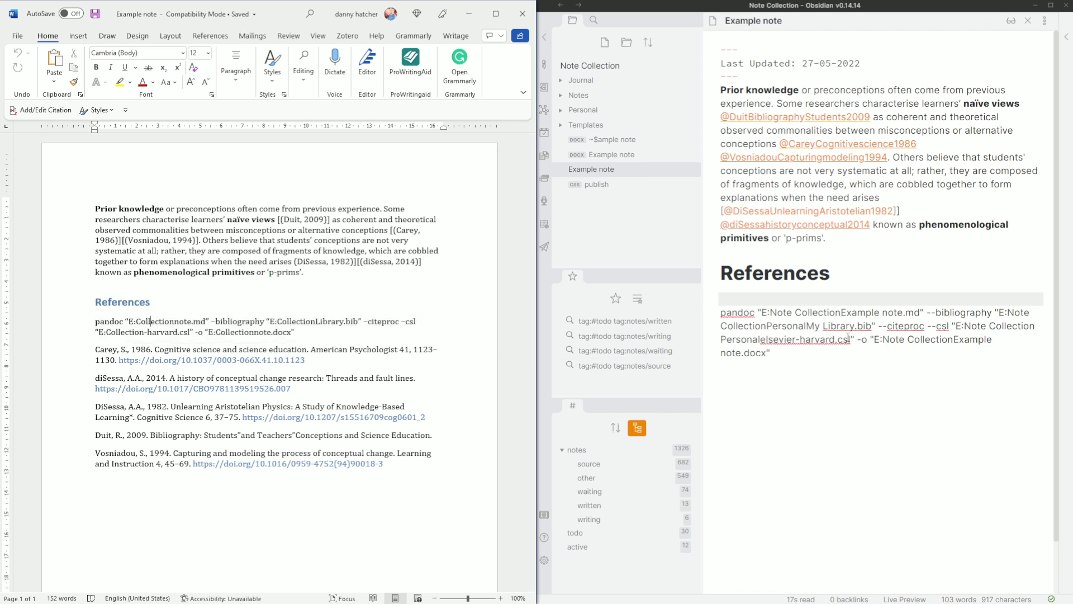
click(832, 278)
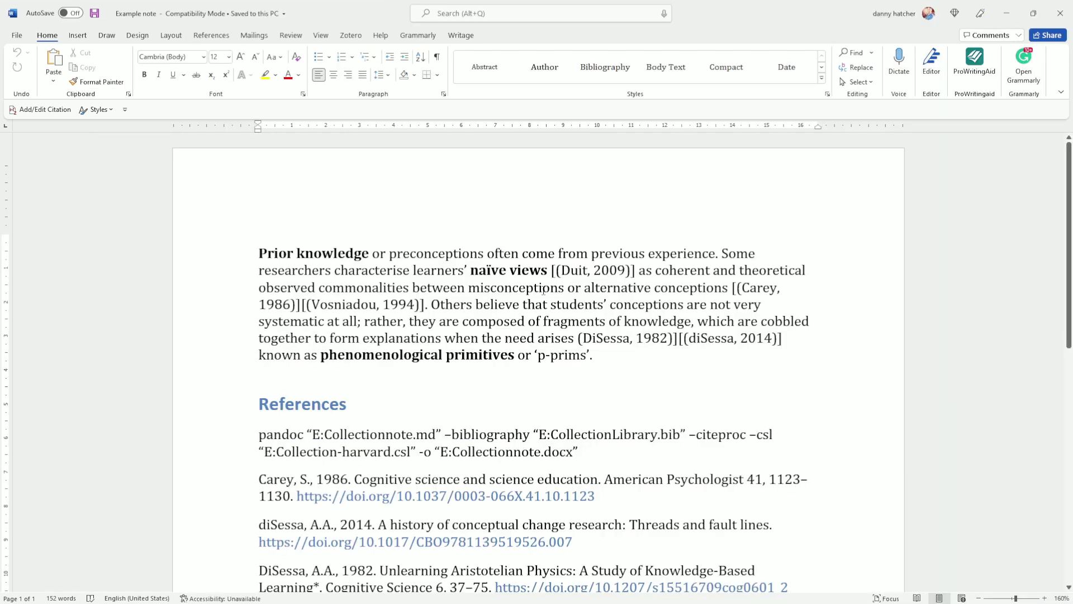
Step: In the Word document, replace every ")][(" between adjacent citations with a semicolon
drag(561, 271, 548, 271)
click(311, 304)
drag(294, 304, 312, 304)
click(353, 307)
key(ctrl+h)
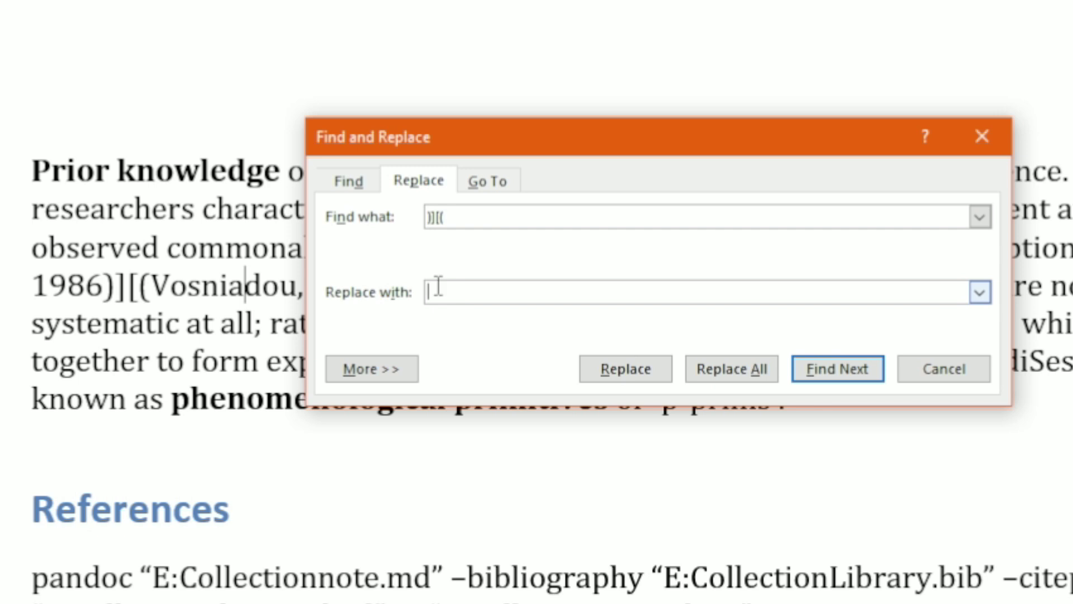
text(;)
click(732, 369)
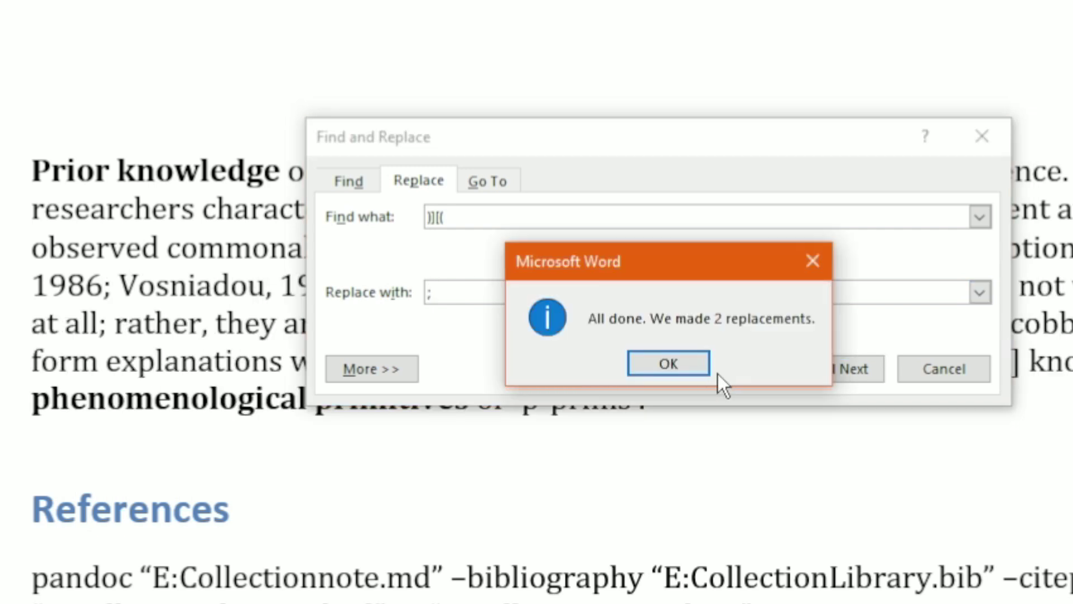
click(673, 362)
Step: Delete all remaining "[" and "]" brackets from the Word document by replacing them with nothing
text([)
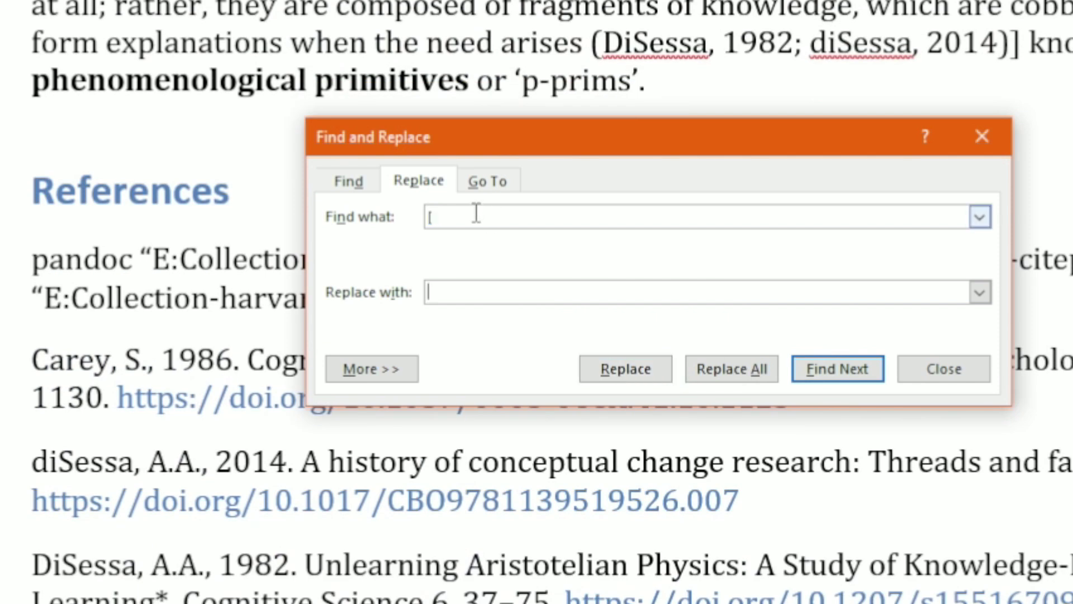
click(732, 369)
key(Return)
key(alt+n)
text(])
click(741, 367)
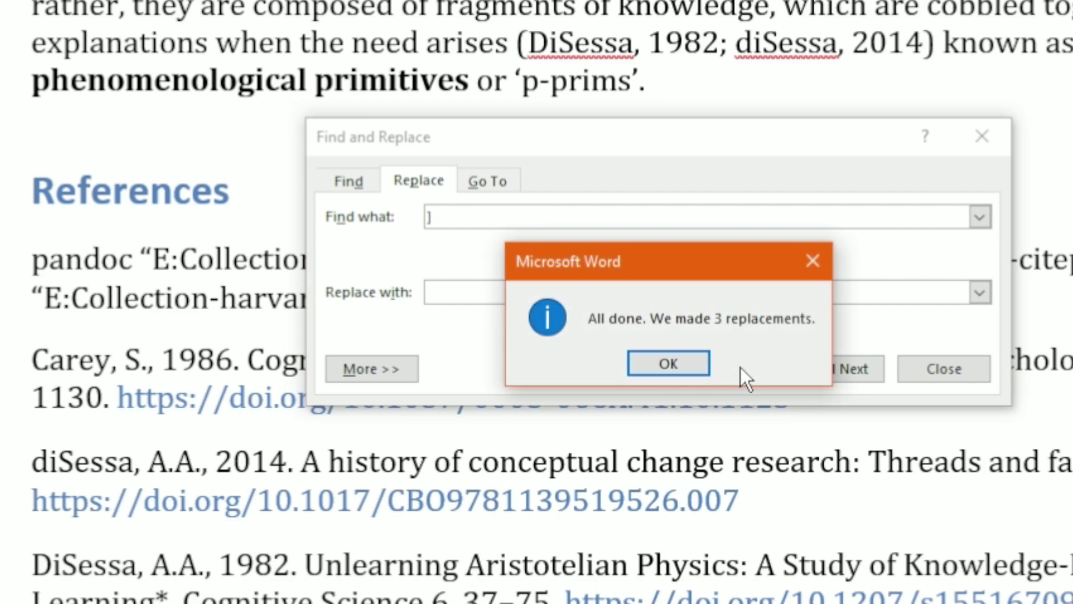
click(666, 362)
key(Escape)
scroll(598, 355, down, 5)
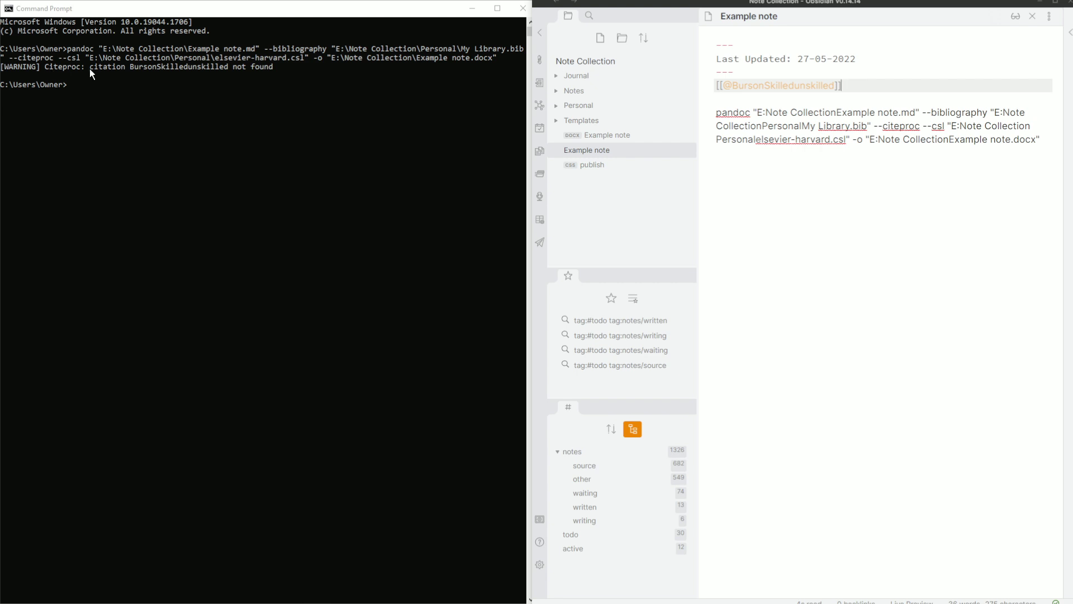
click(840, 101)
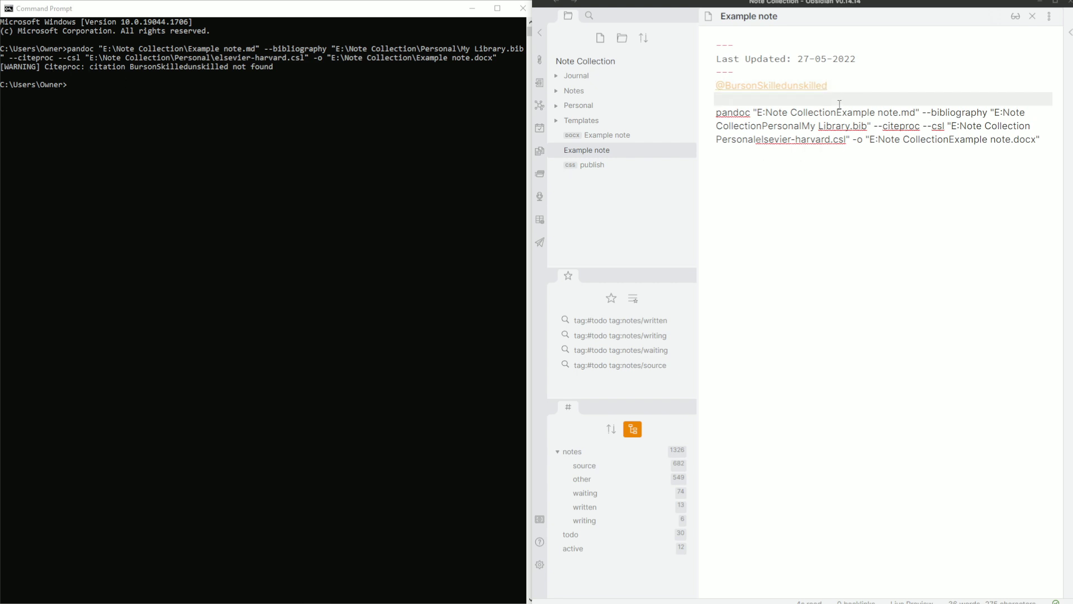
click(835, 88)
mouse_move(813, 84)
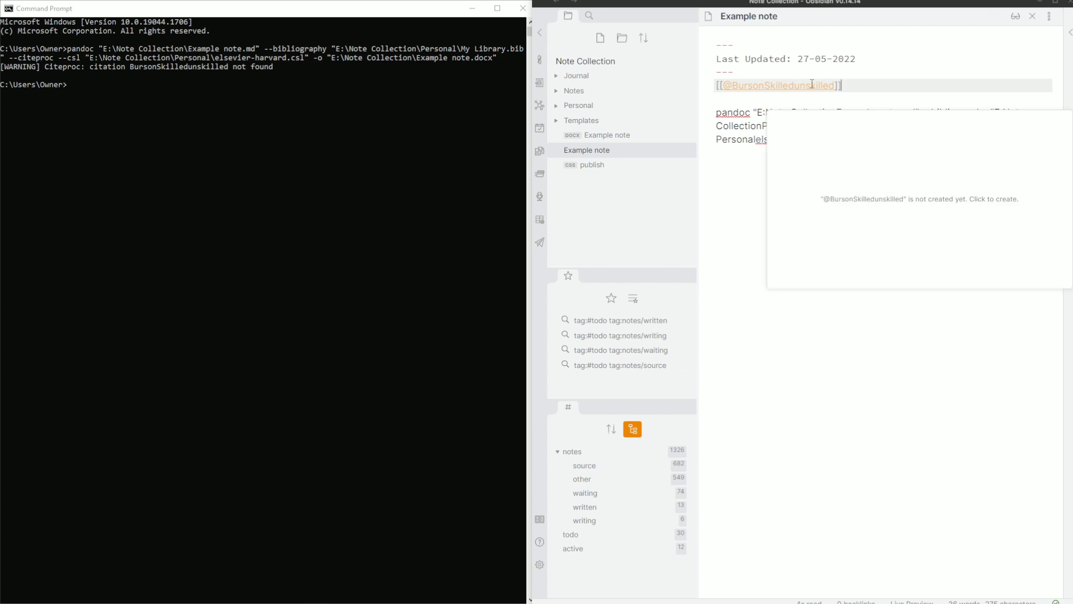
click(579, 105)
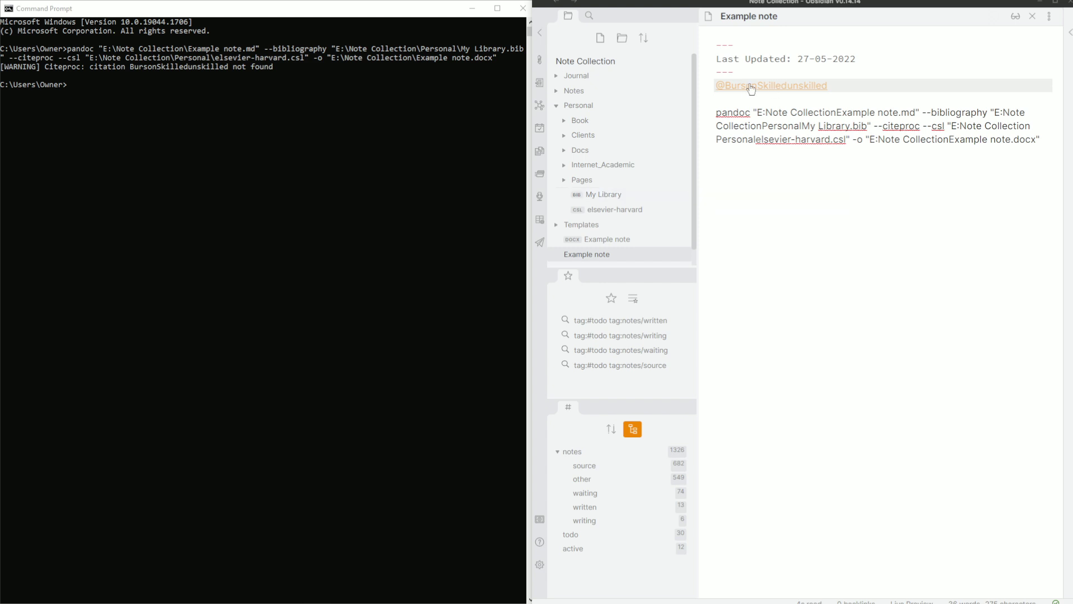
mouse_move(789, 89)
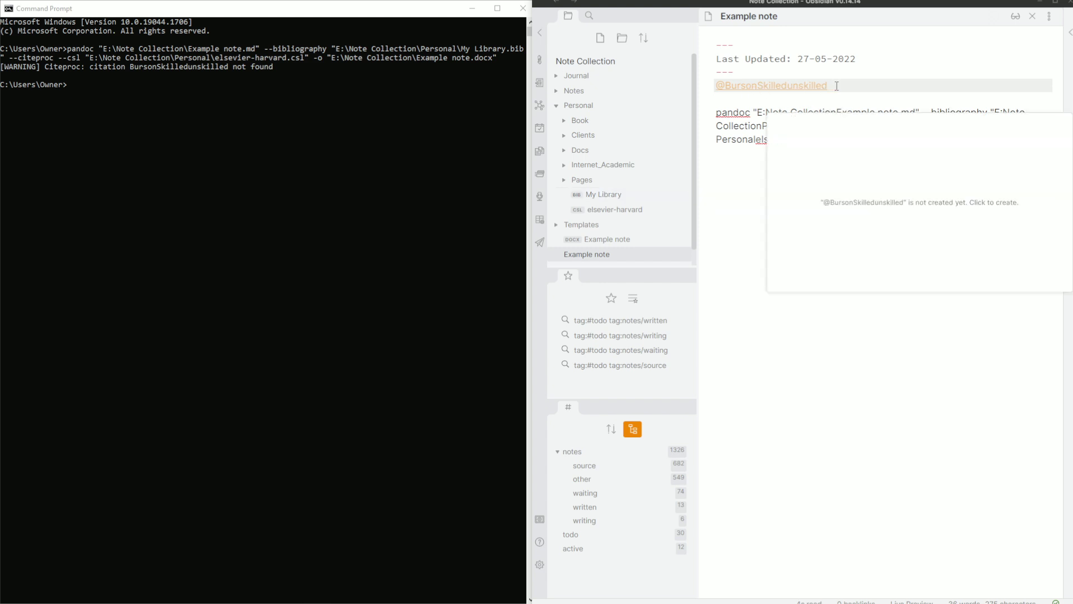
click(838, 85)
click(495, 597)
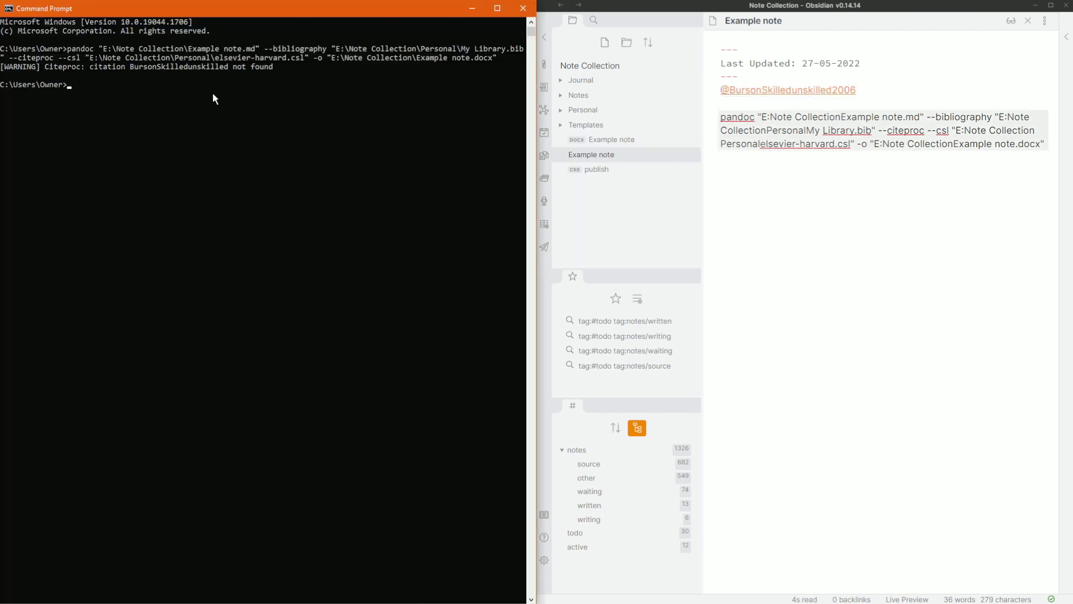
key(Up)
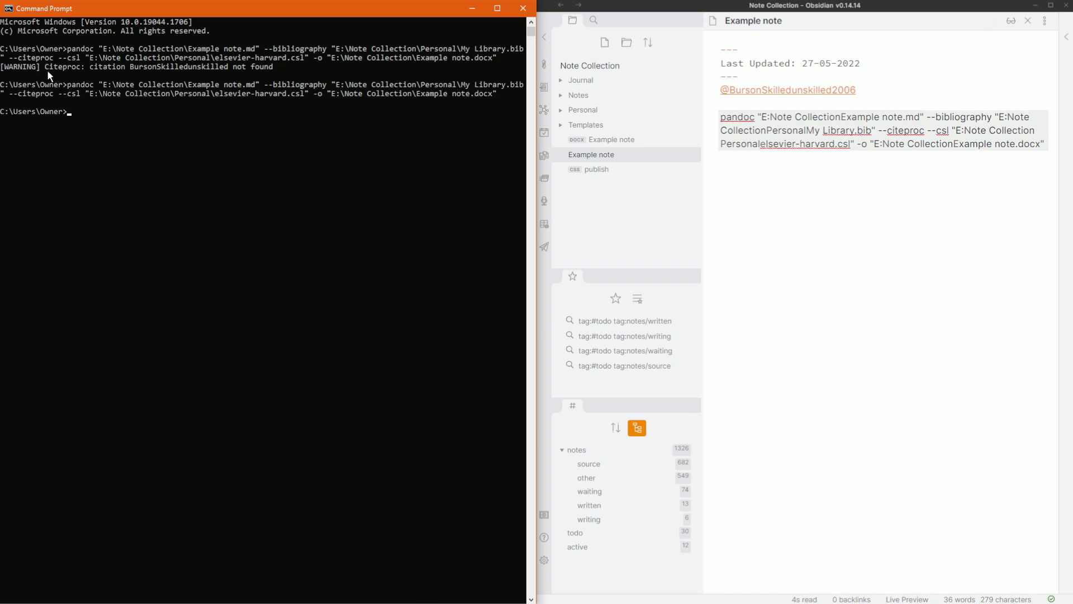
Step: In Zotero, sync the ZoteroObsidianCitations tags and save the unmatched citekeys as ZotObsCite-missing-entries in the Note Collection folder
key(alt+Tab)
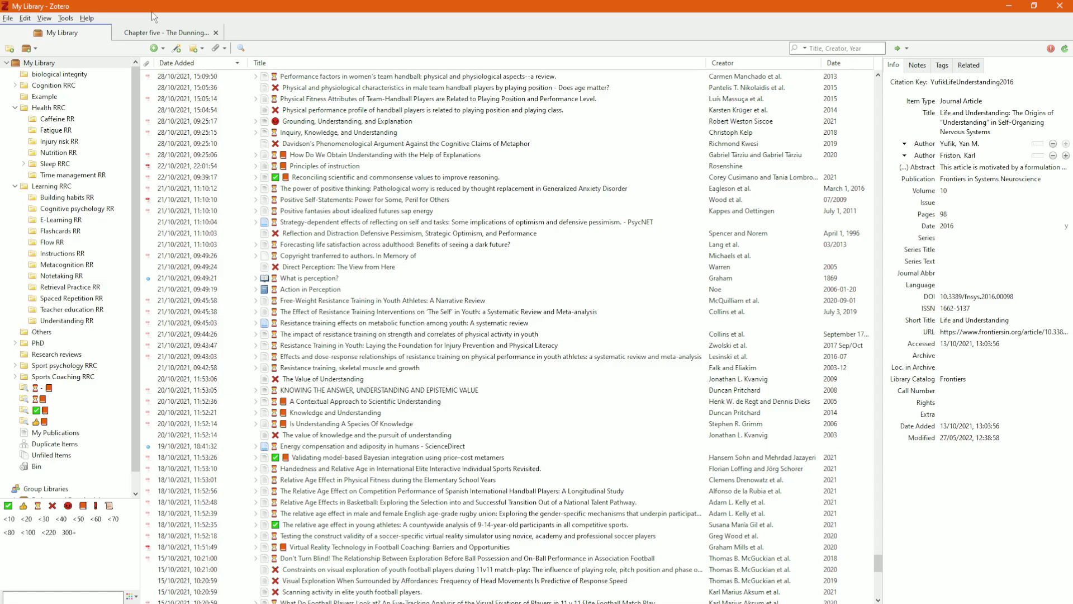
click(64, 18)
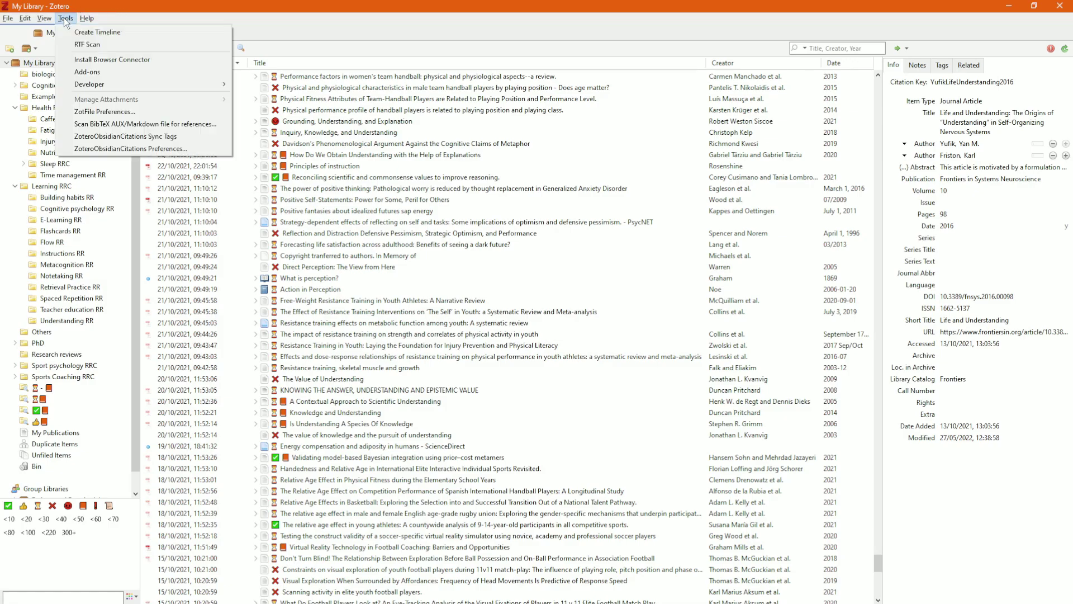
click(139, 138)
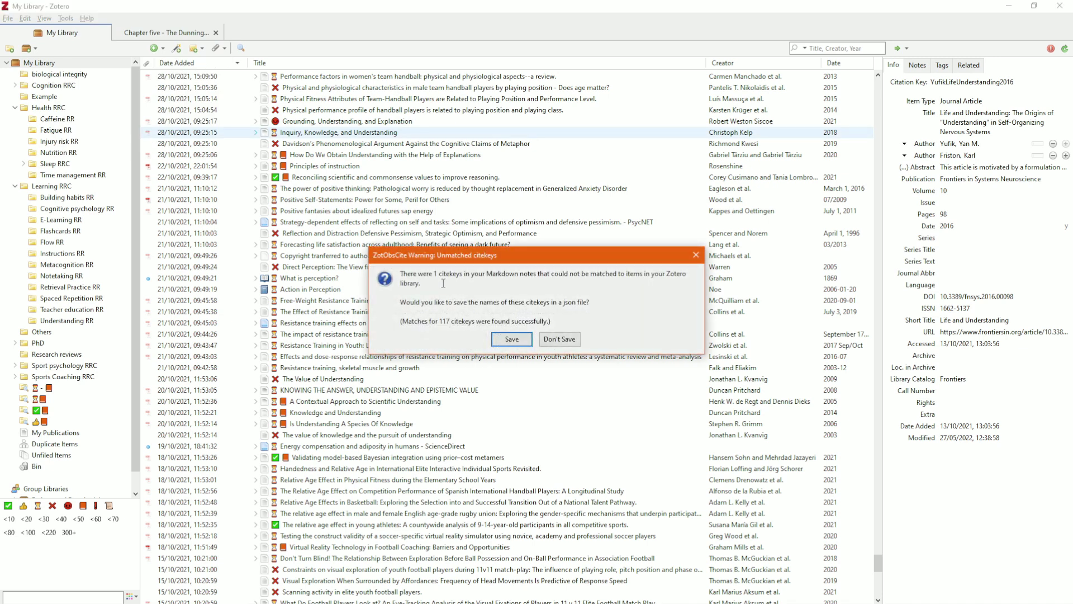
click(512, 340)
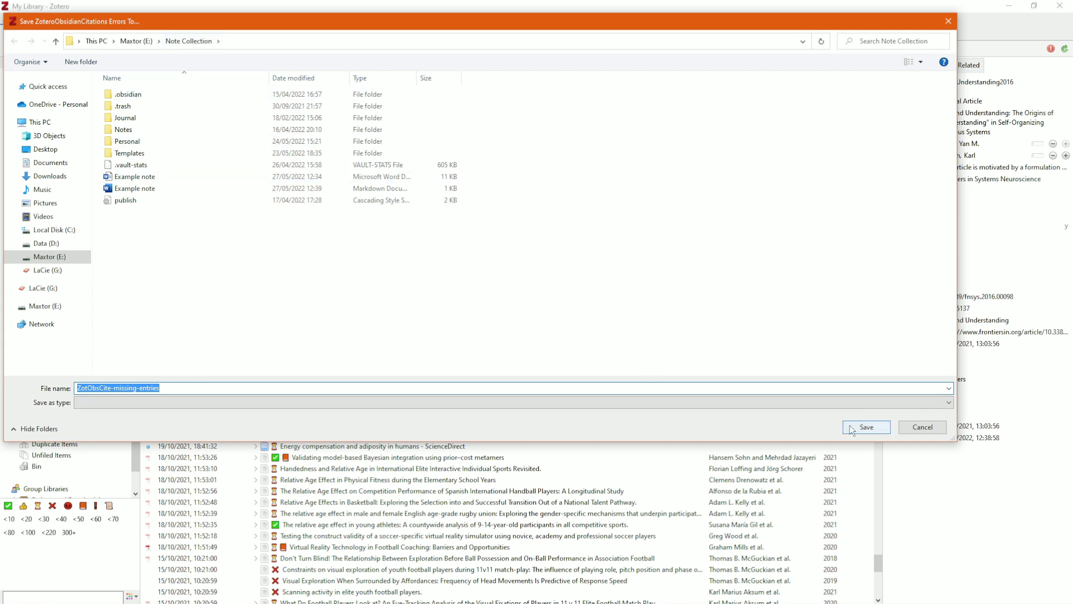
click(867, 427)
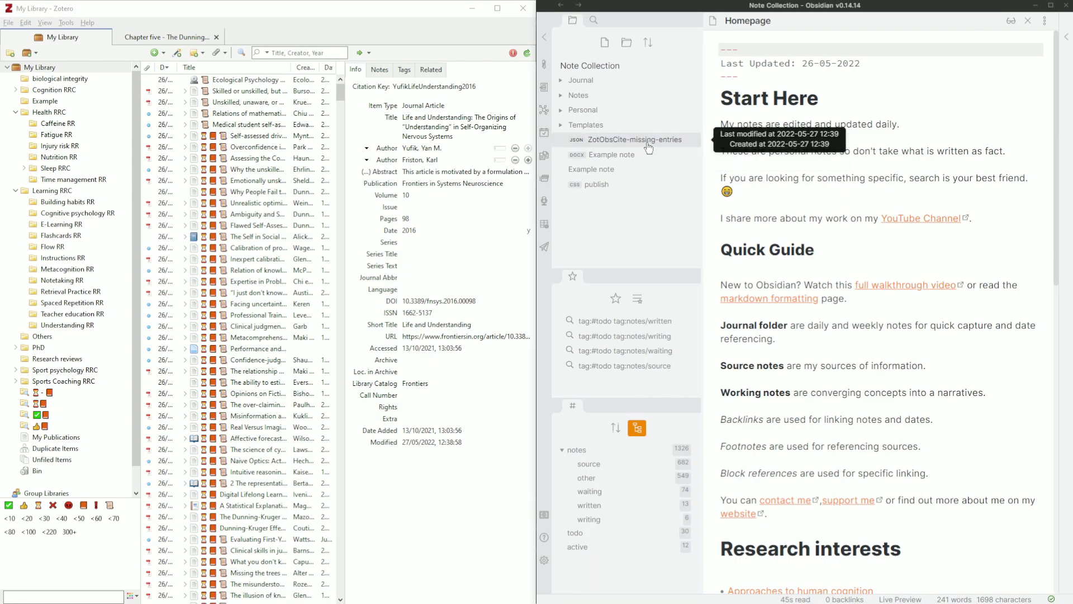
Step: Open the ZotObsCite-missing-entries file from Obsidian and highlight the unmatched citekey value in it
click(651, 147)
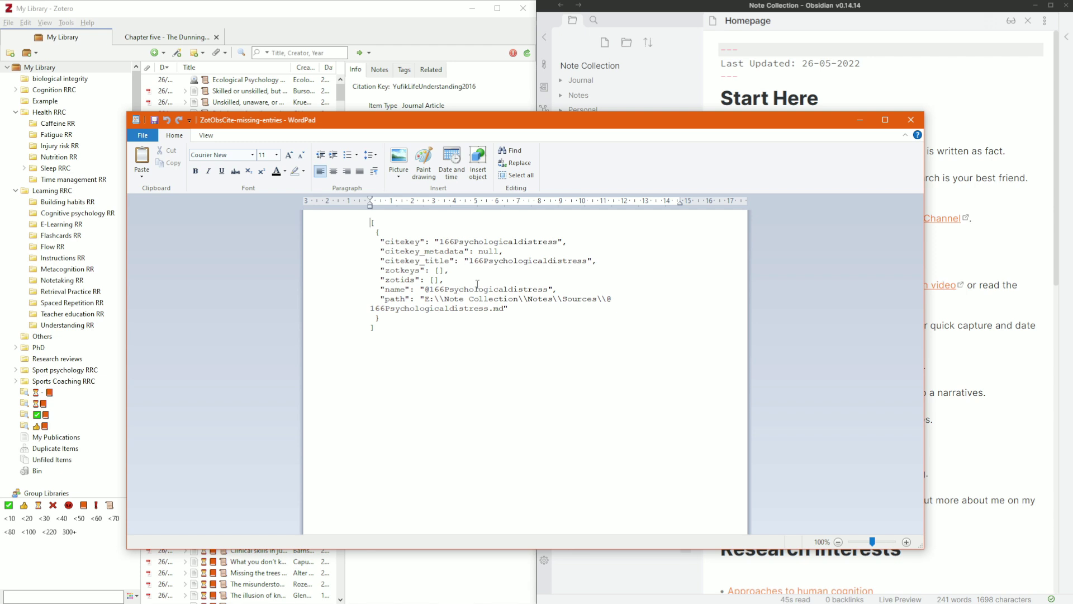
drag(440, 242, 559, 241)
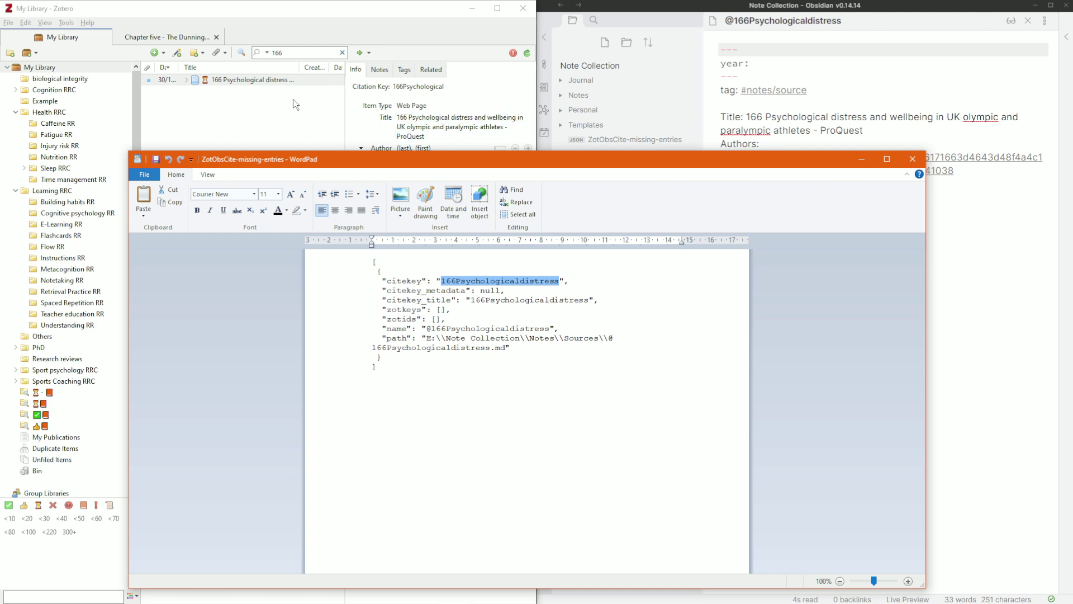
click(452, 85)
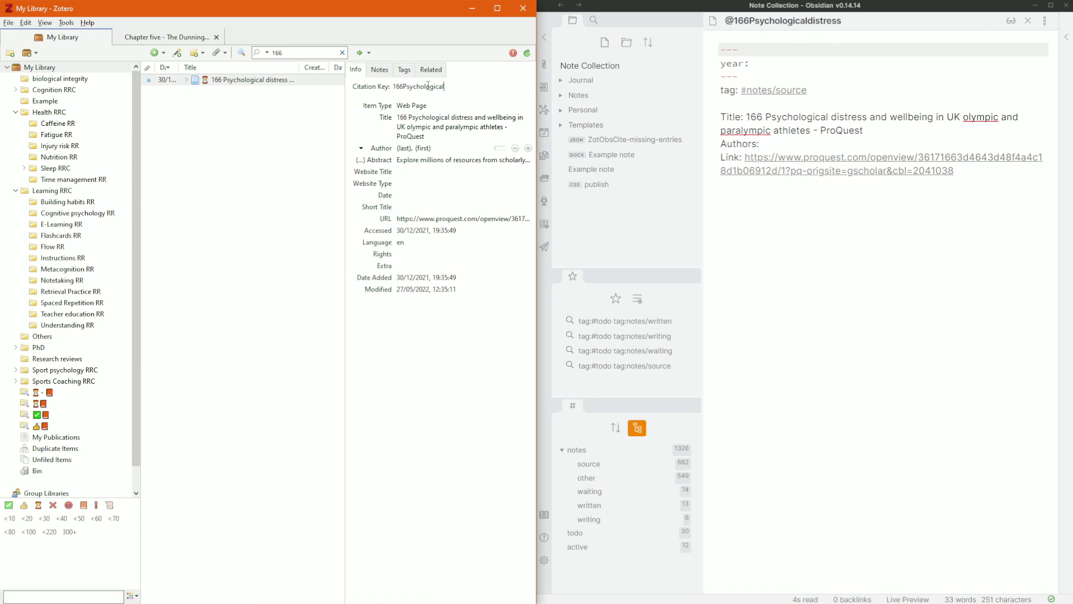
drag(449, 87, 395, 94)
key(ctrl+c)
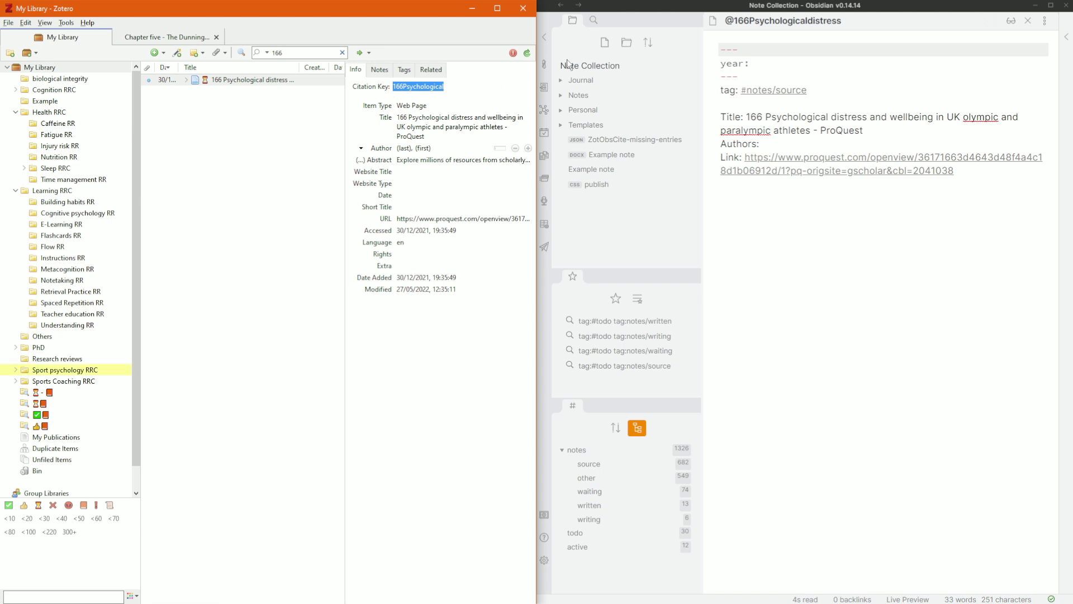
drag(736, 21, 853, 21)
key(ctrl+v)
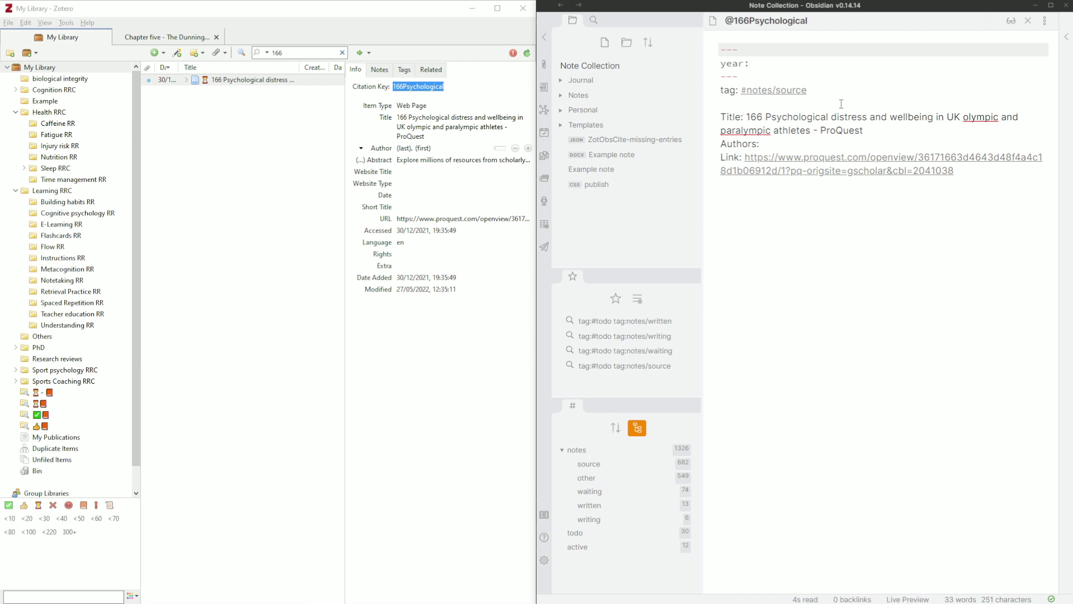
Step: Sync the ZoteroObsidianCitations tags again in Zotero and open the linked Obsidian note of the 166 Psychological distress item
key(alt+Tab)
key(super+Up)
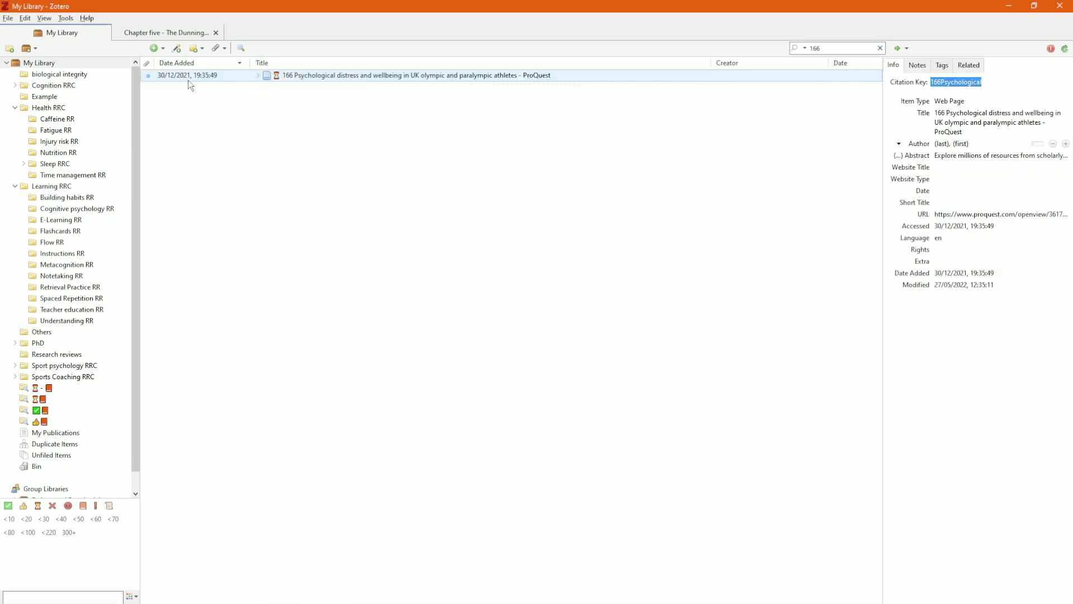
click(71, 19)
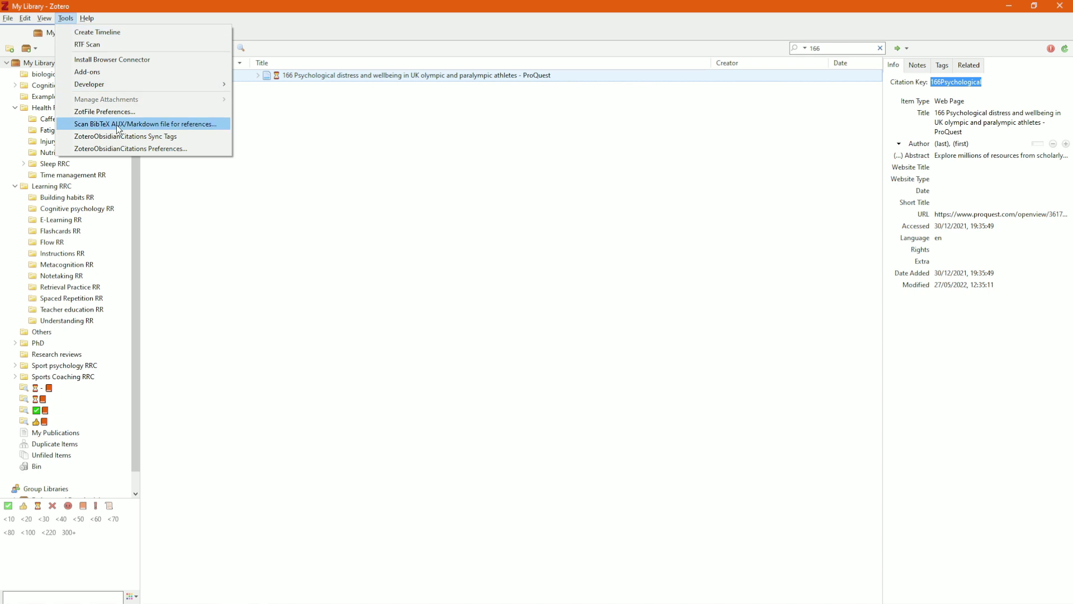
click(134, 137)
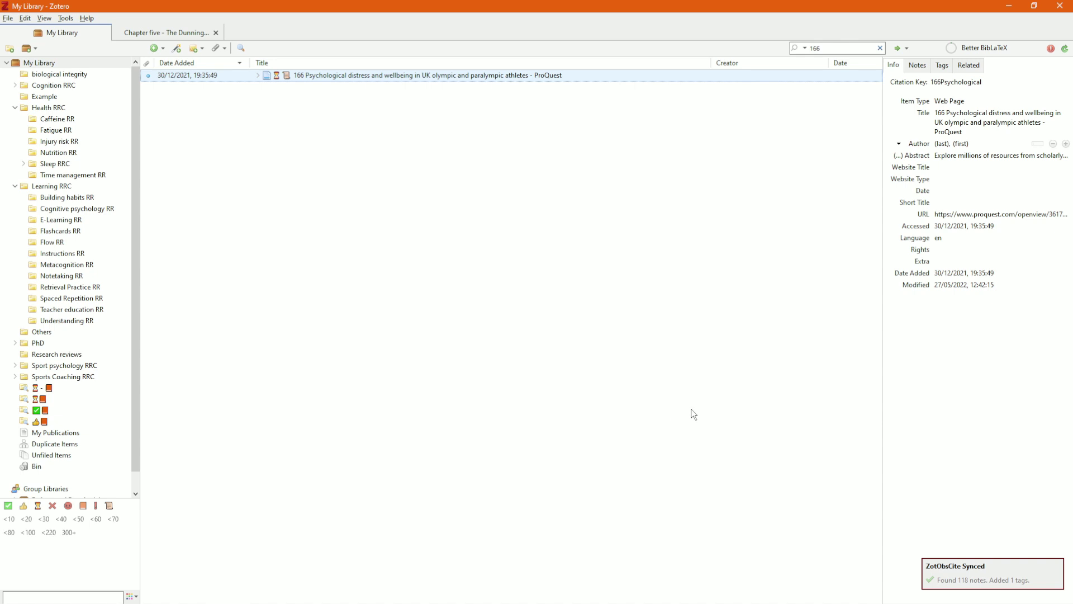
right_click(307, 77)
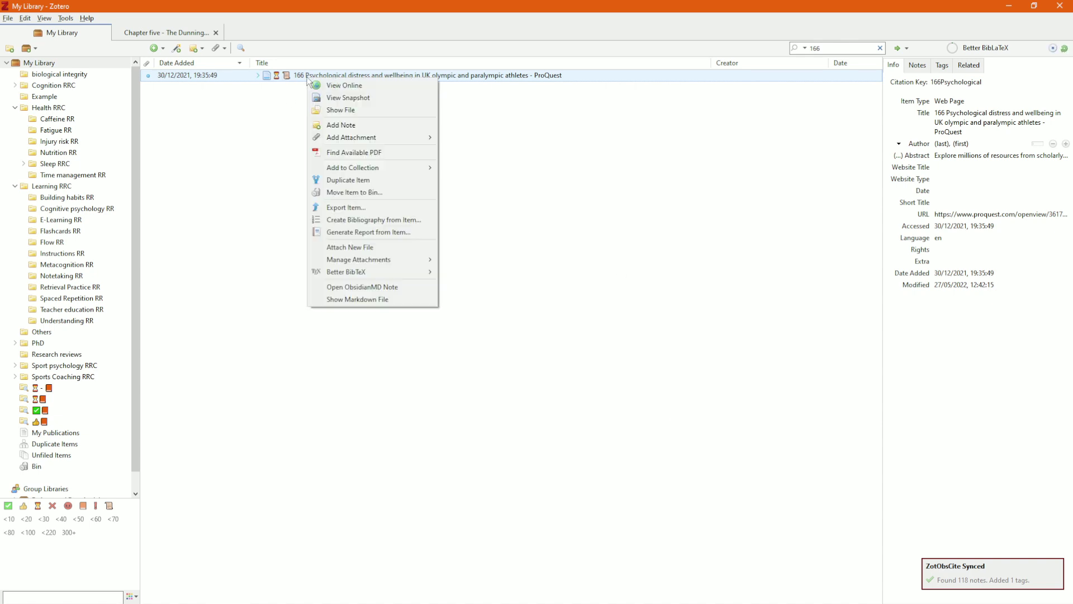
click(367, 285)
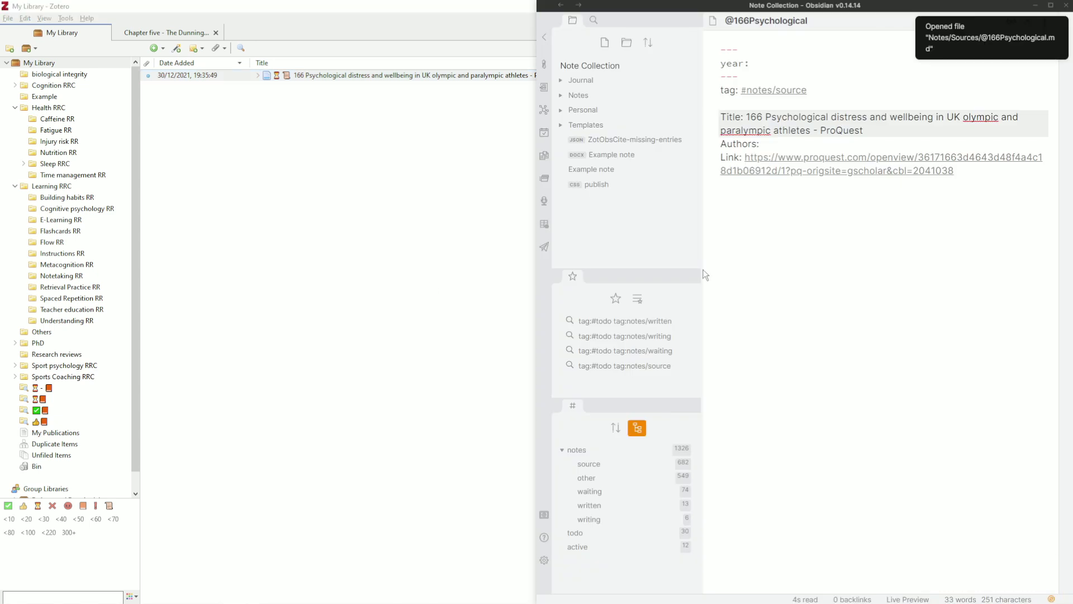